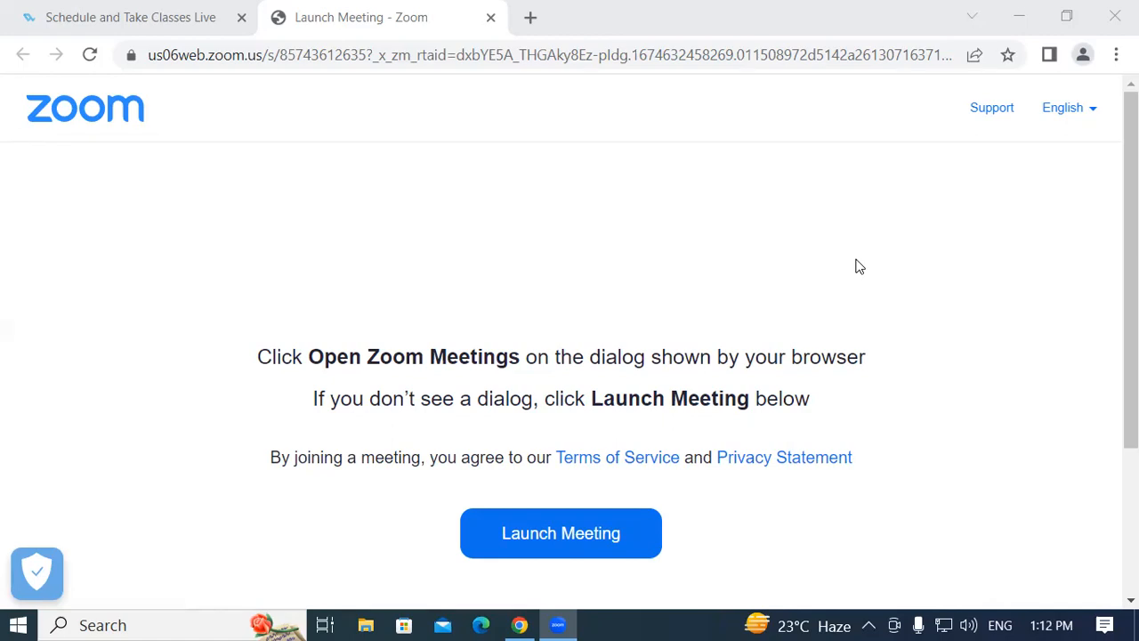
# Launch Excel by running the command EXCEL from the Windows Run dialog.
pyautogui.press('super+r')
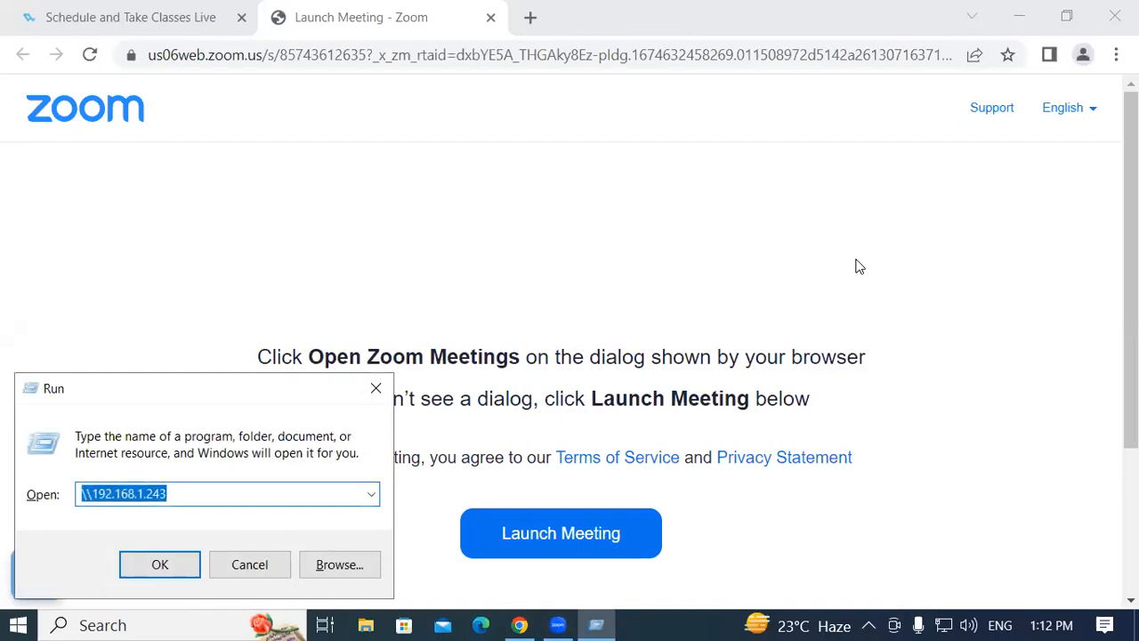
pyautogui.write('EXC')
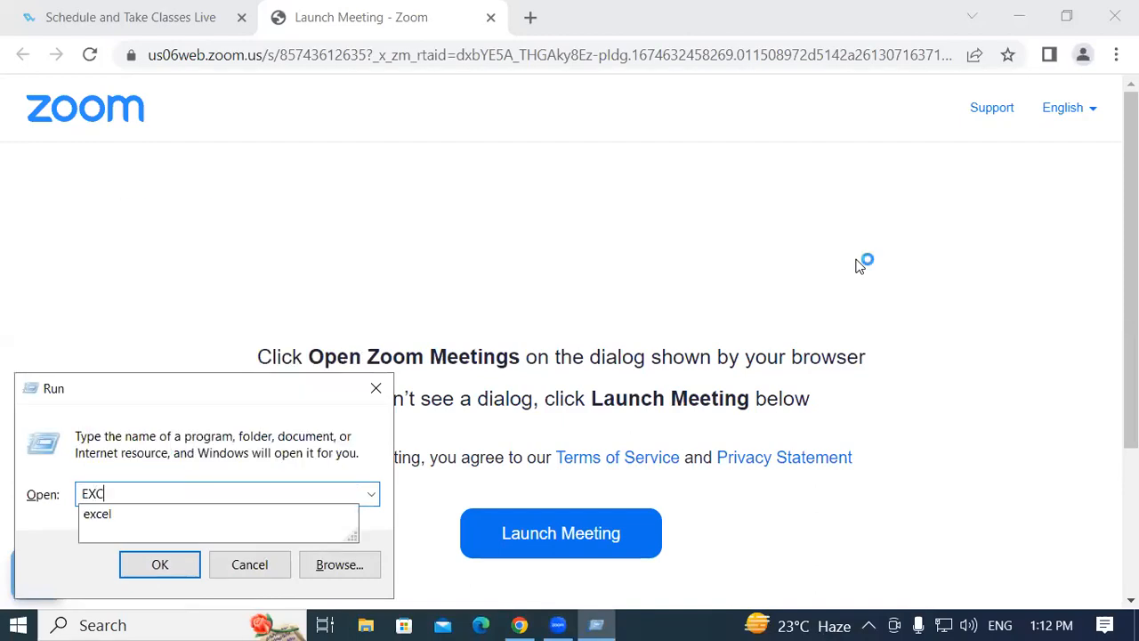
pyautogui.write('EL')
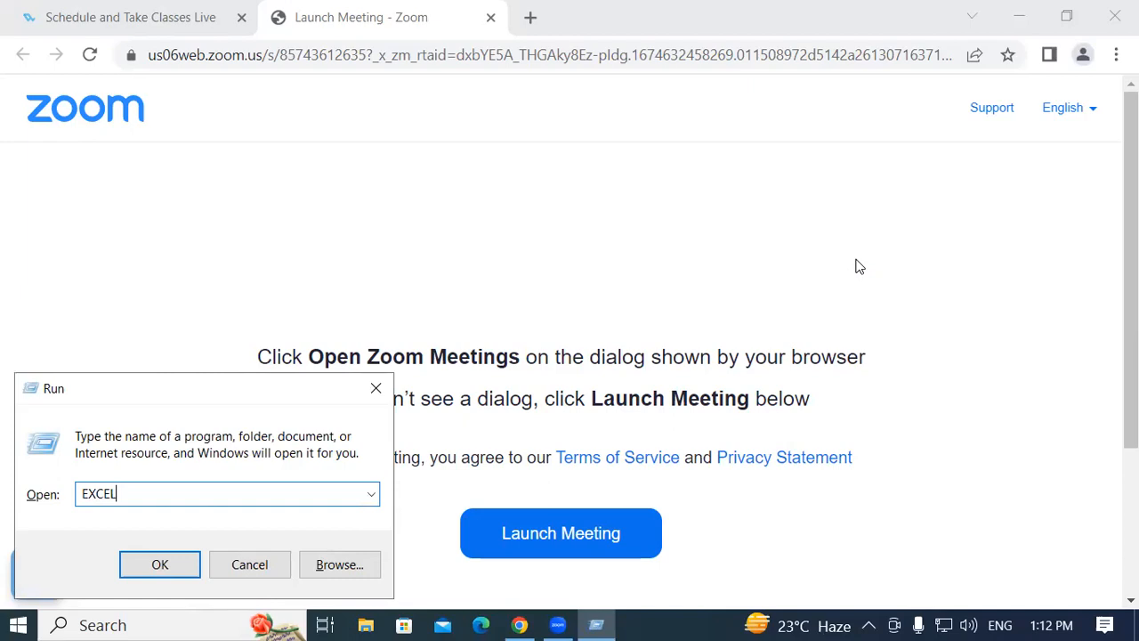
pyautogui.press('Return')
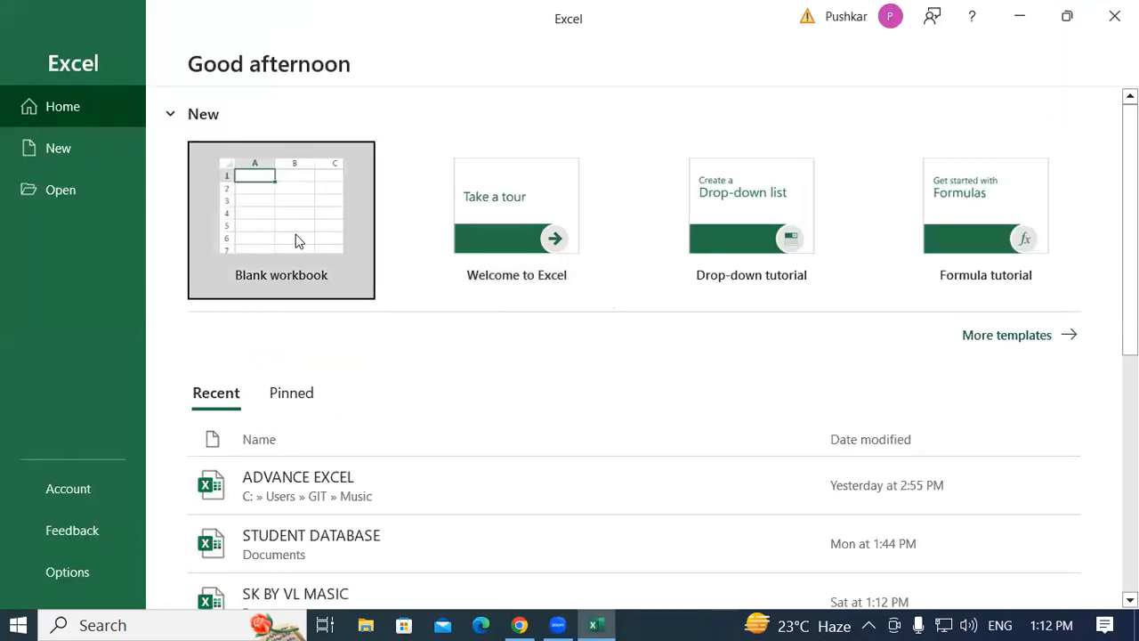
# Create a blank workbook and dismiss the genuine-Office notices.
pyautogui.click(290, 225)
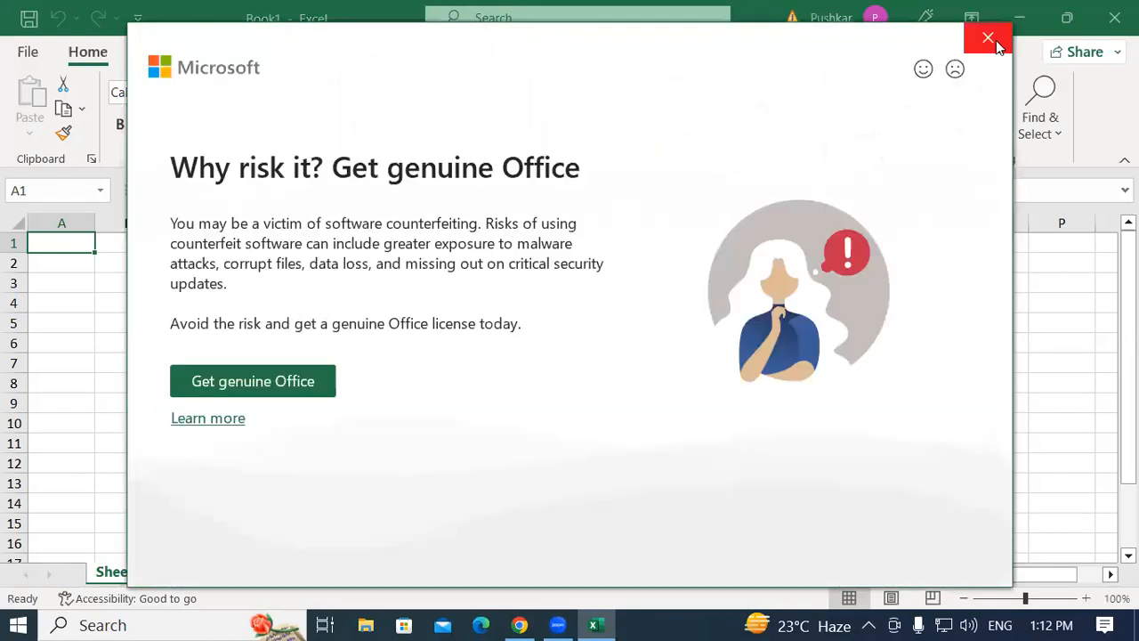
pyautogui.click(988, 38)
pyautogui.click(278, 297)
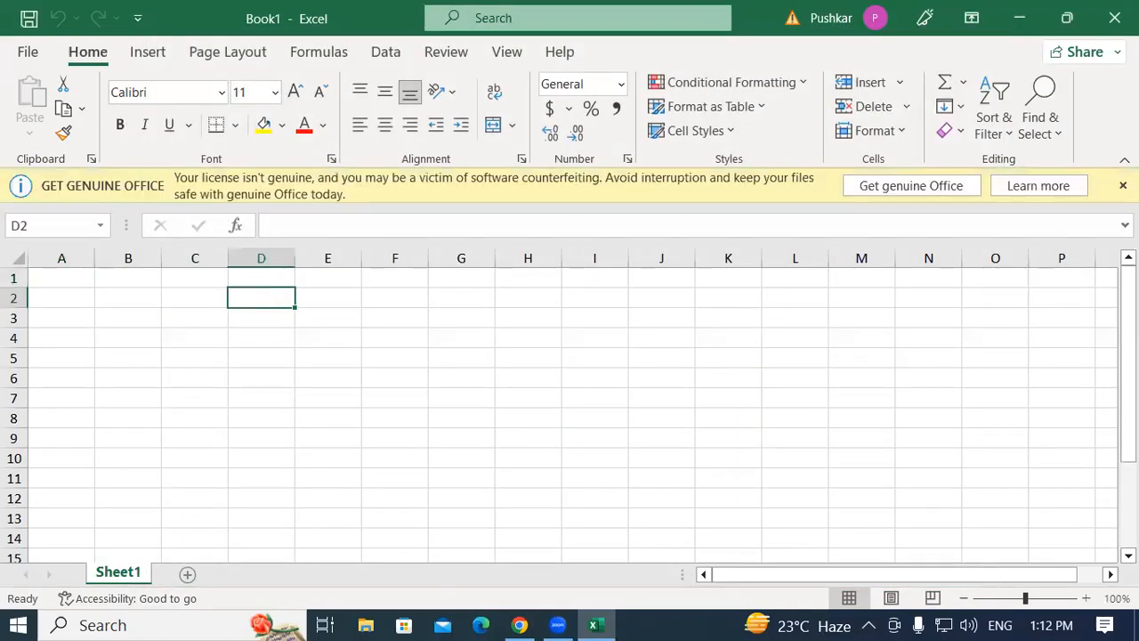
pyautogui.click(450, 262)
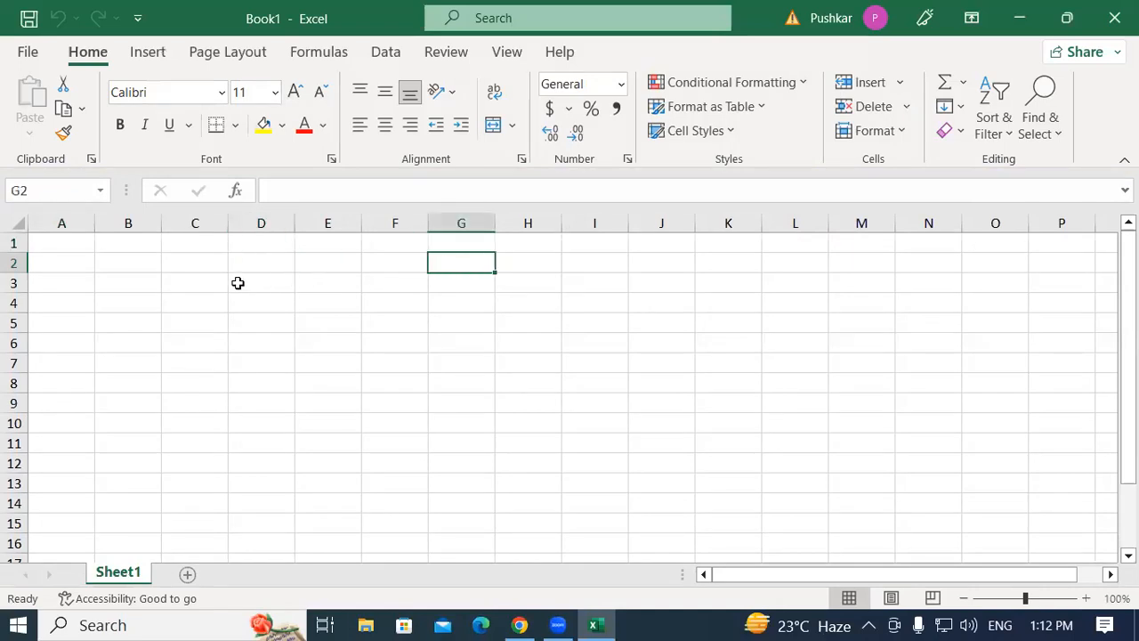
# Enter the column headers Product in C3 and Qty in D3.
pyautogui.click(193, 271)
pyautogui.click(193, 296)
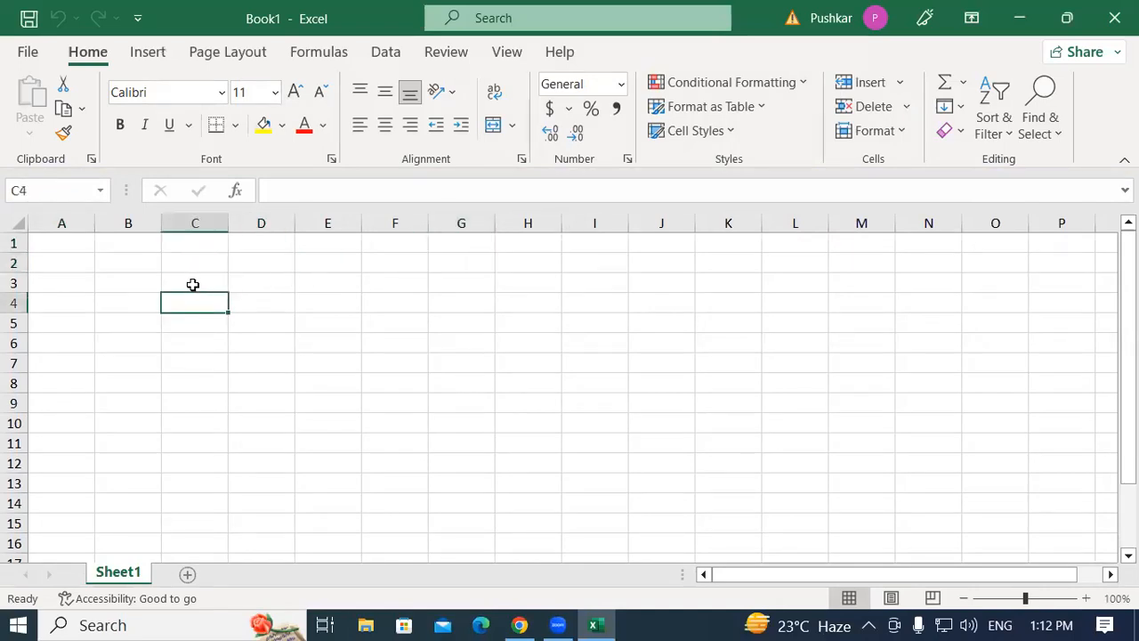
pyautogui.click(192, 284)
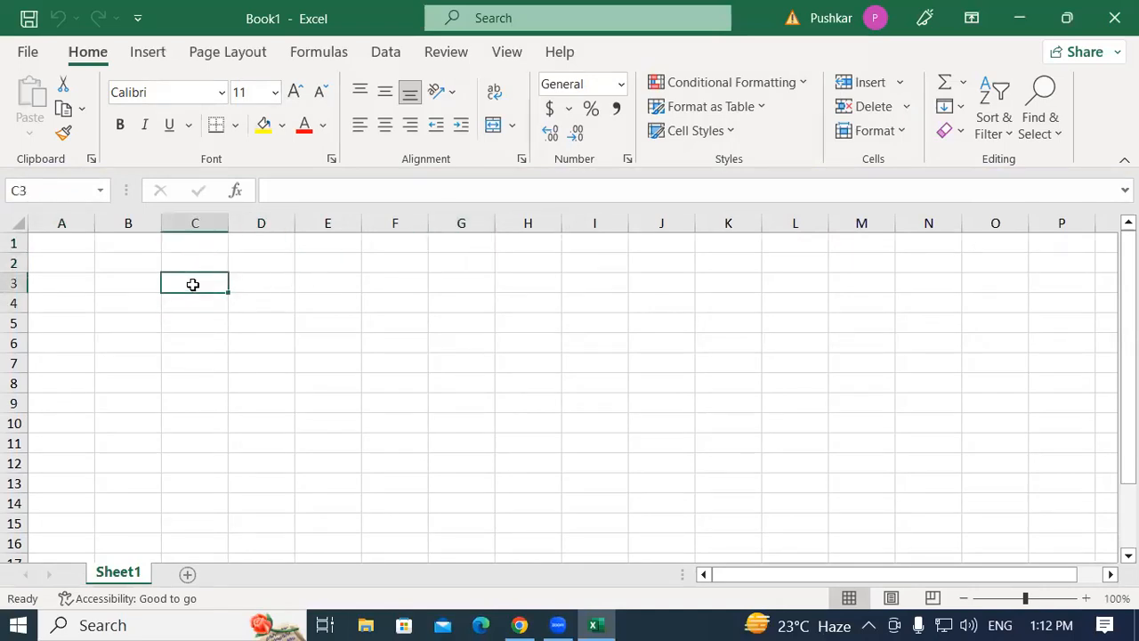
pyautogui.write('pRODU')
pyautogui.press('BackSpace')
pyautogui.press('BackSpace')
pyautogui.press('BackSpace')
pyautogui.press('BackSpace')
pyautogui.press('BackSpace')
pyautogui.write('pr')
pyautogui.press('BackSpace')
pyautogui.write('Product')
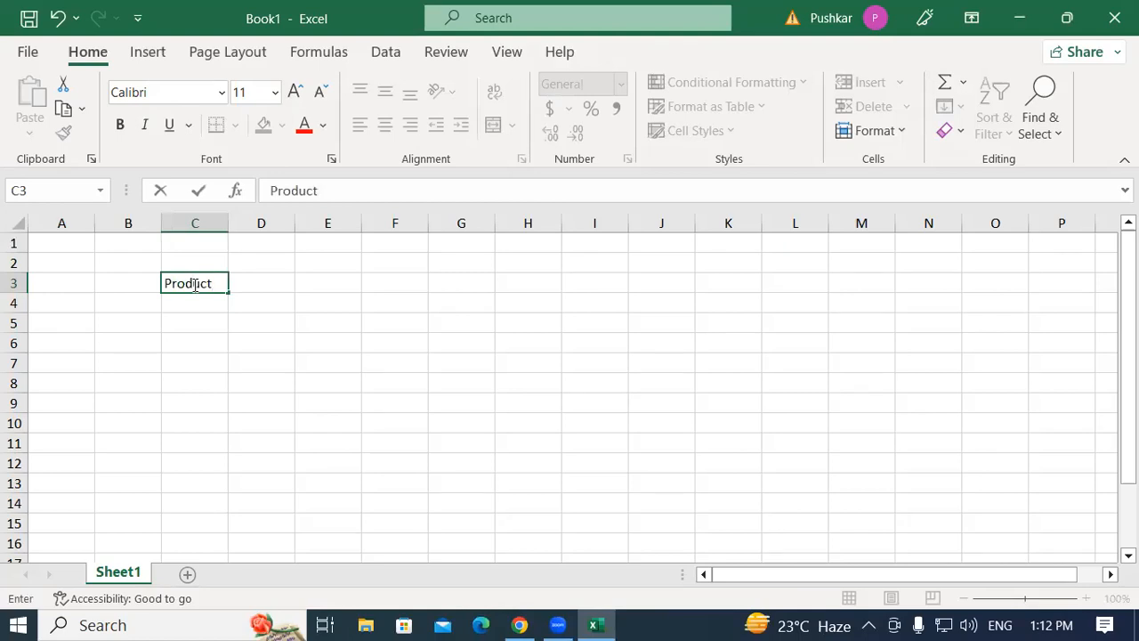
pyautogui.press('Tab')
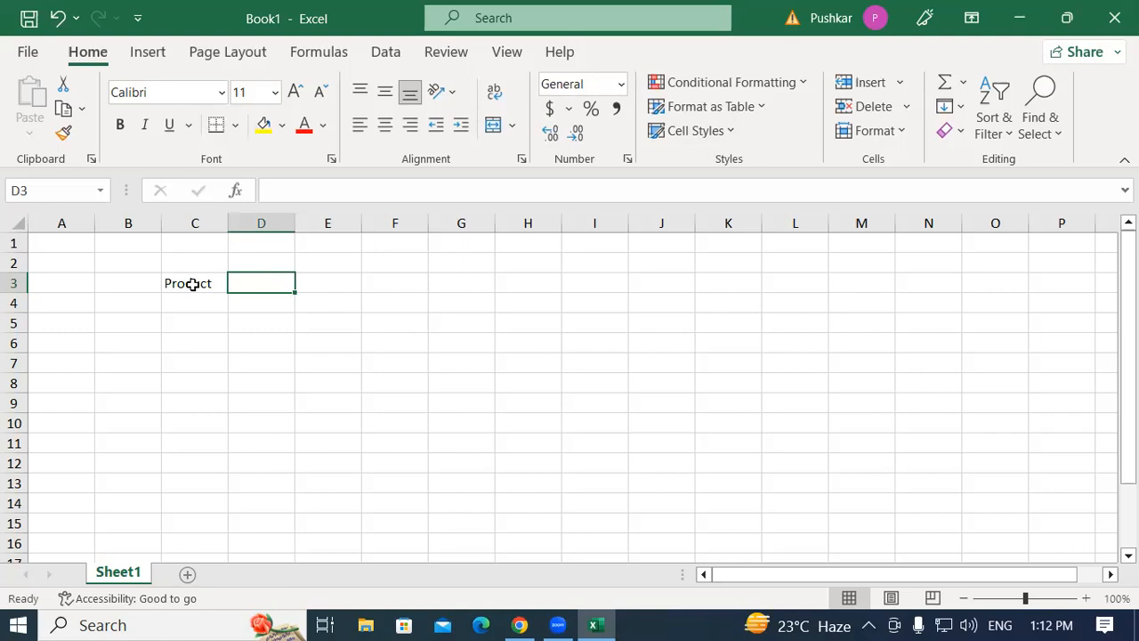
pyautogui.write('Qty')
pyautogui.press('Tab')
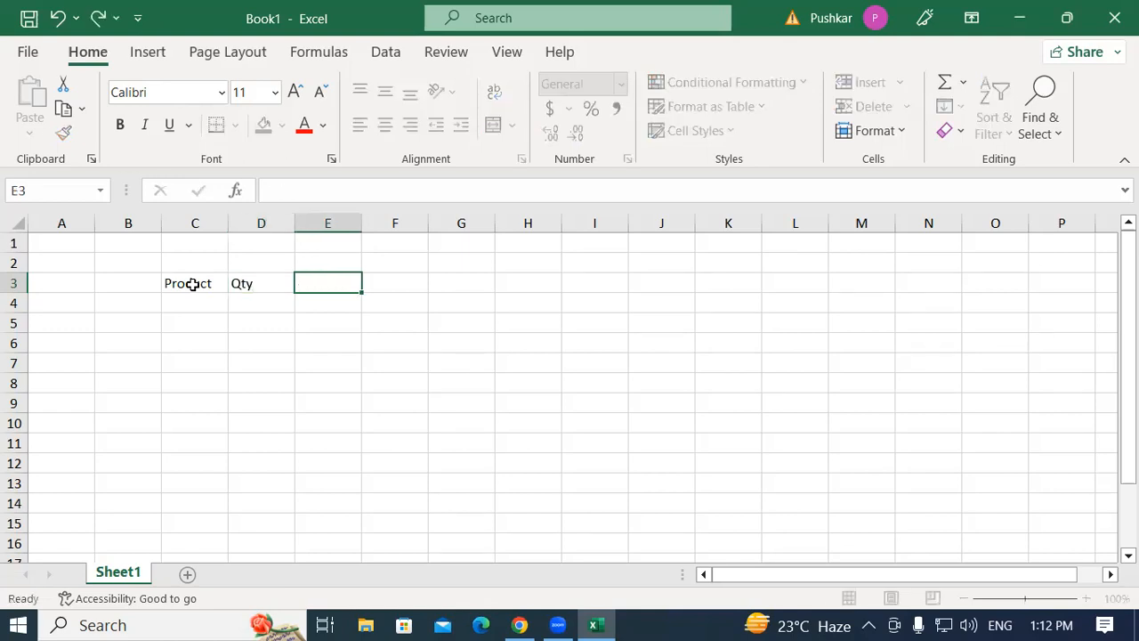
# Enter the column headers Rate in E3 and Total Amount in F3.
pyautogui.write('Rate')
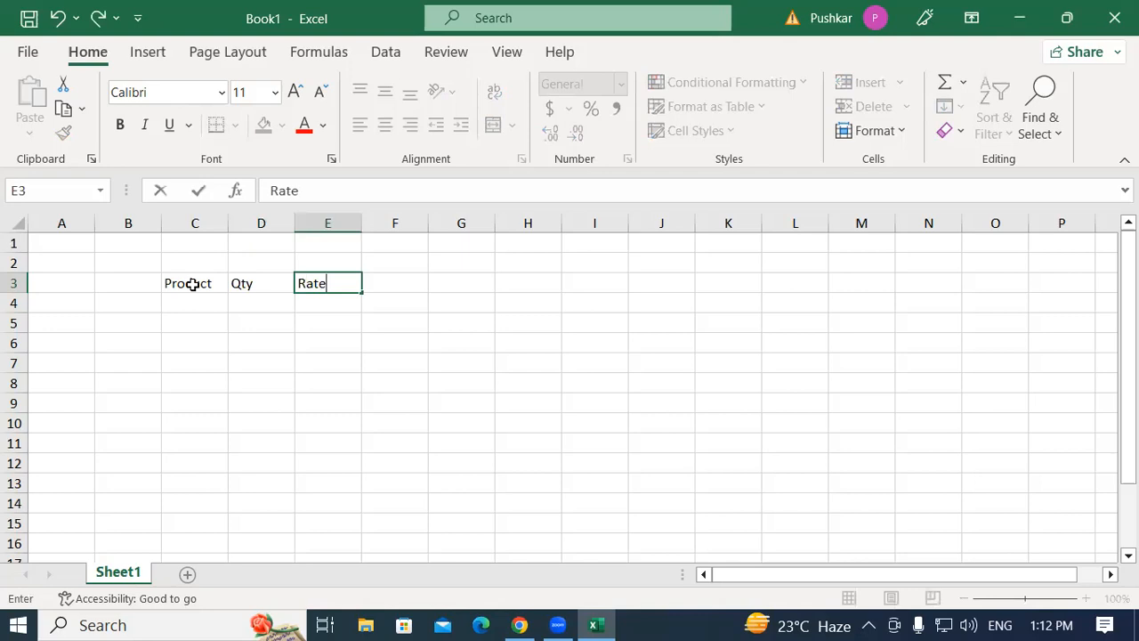
pyautogui.press('Tab')
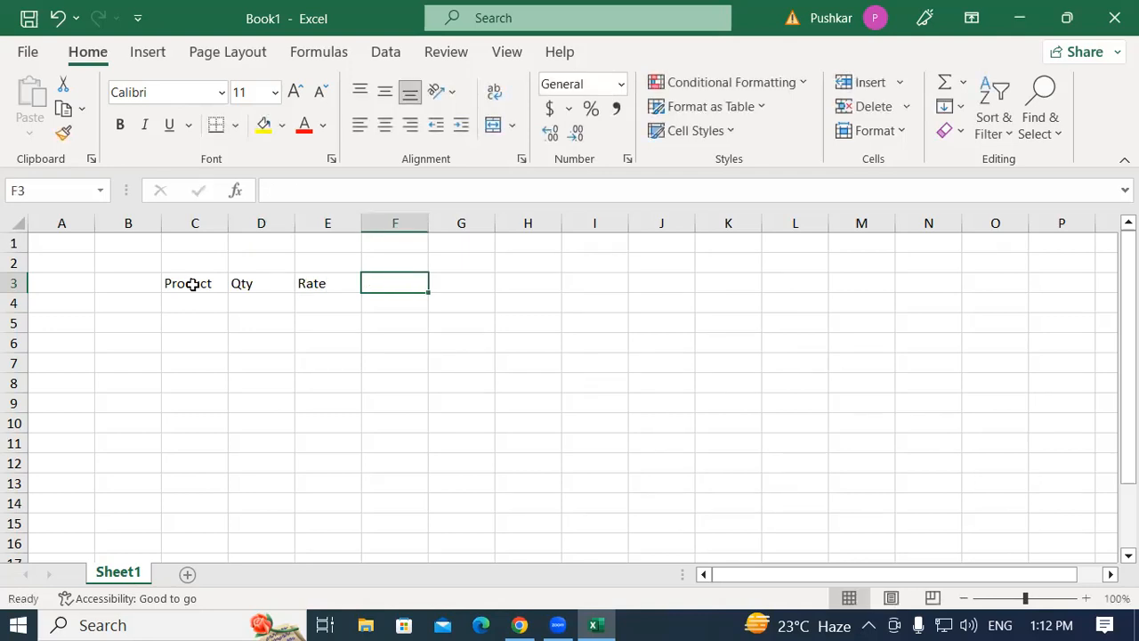
pyautogui.write('To')
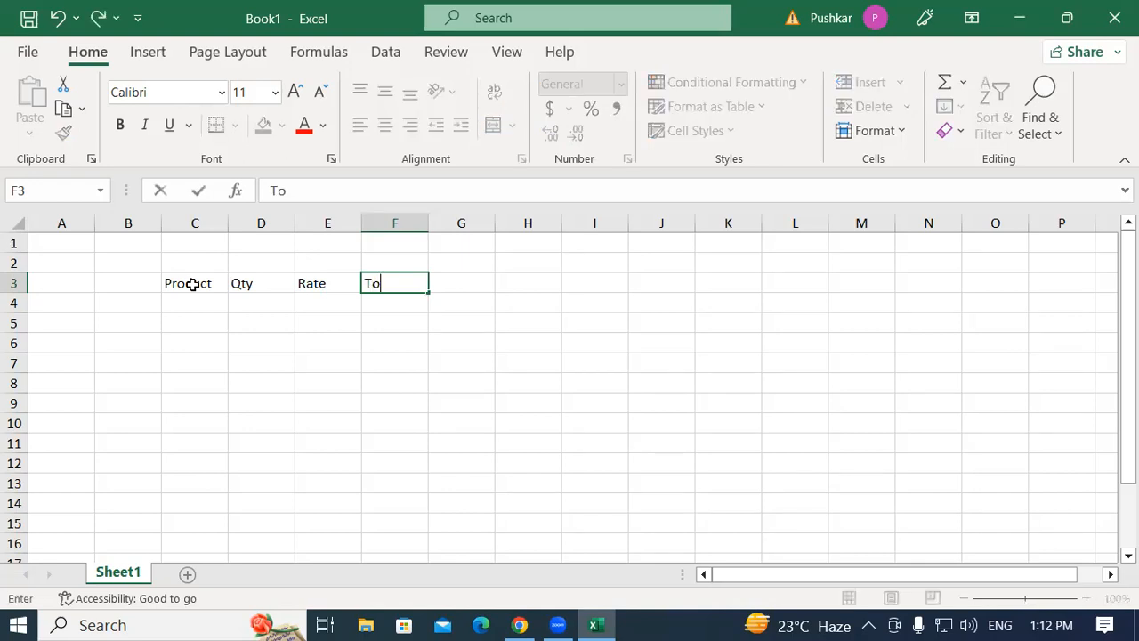
pyautogui.write('tal AMou')
pyautogui.press('BackSpace')
pyautogui.press('BackSpace')
pyautogui.press('BackSpace')
pyautogui.write('mount')
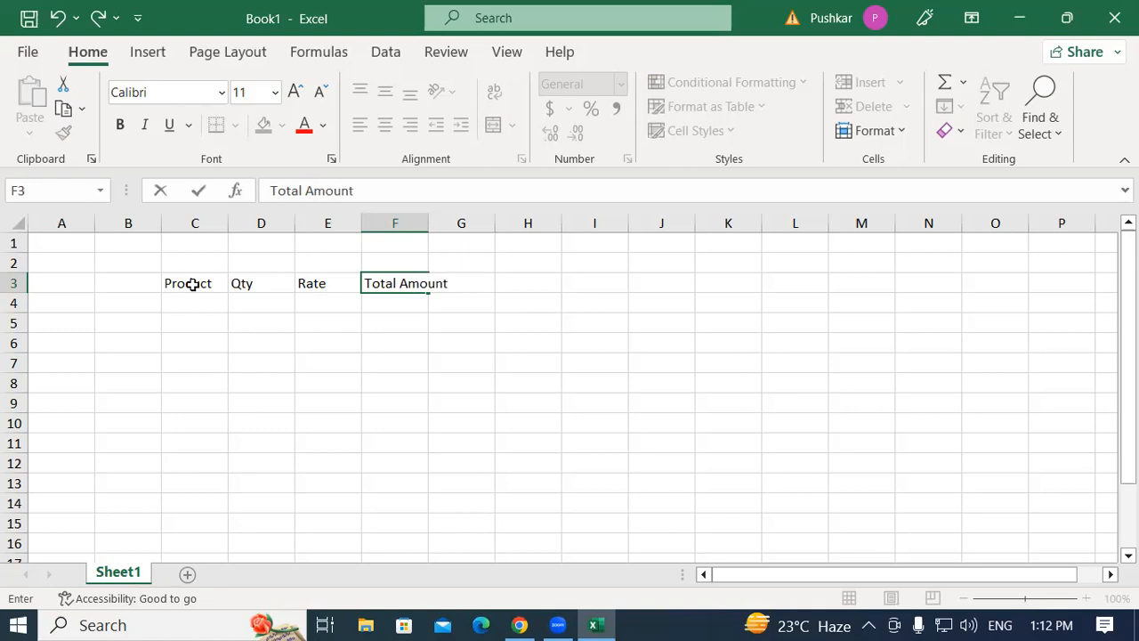
pyautogui.click(285, 361)
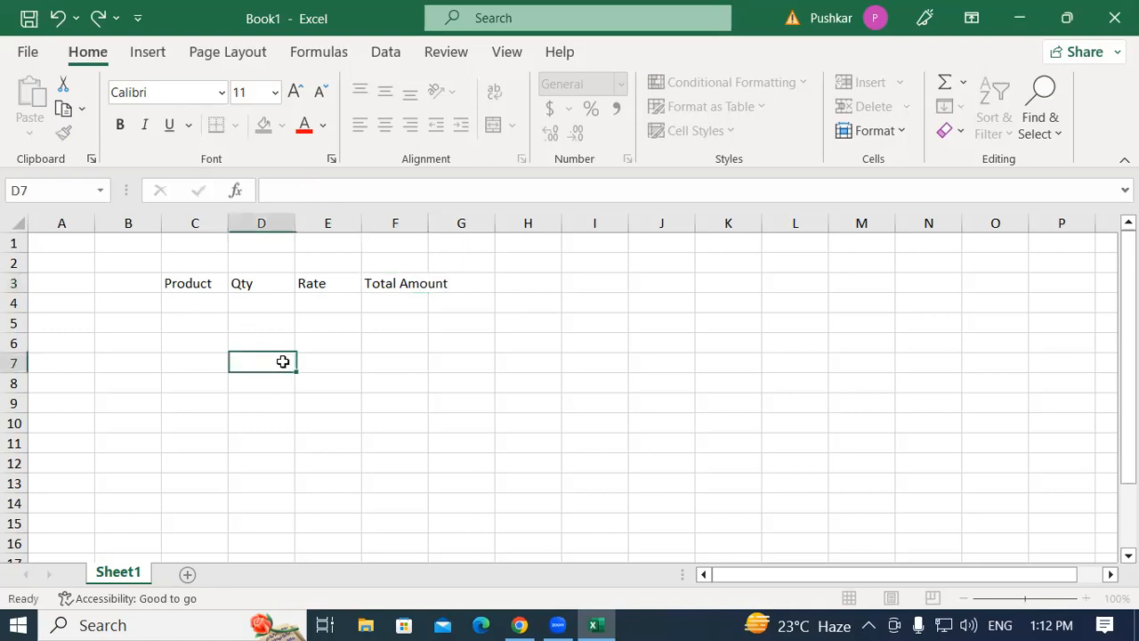
# Widen column F to fit the Total Amount header.
pyautogui.moveTo(429, 222); pyautogui.dragTo(476, 223)
pyautogui.click(440, 324)
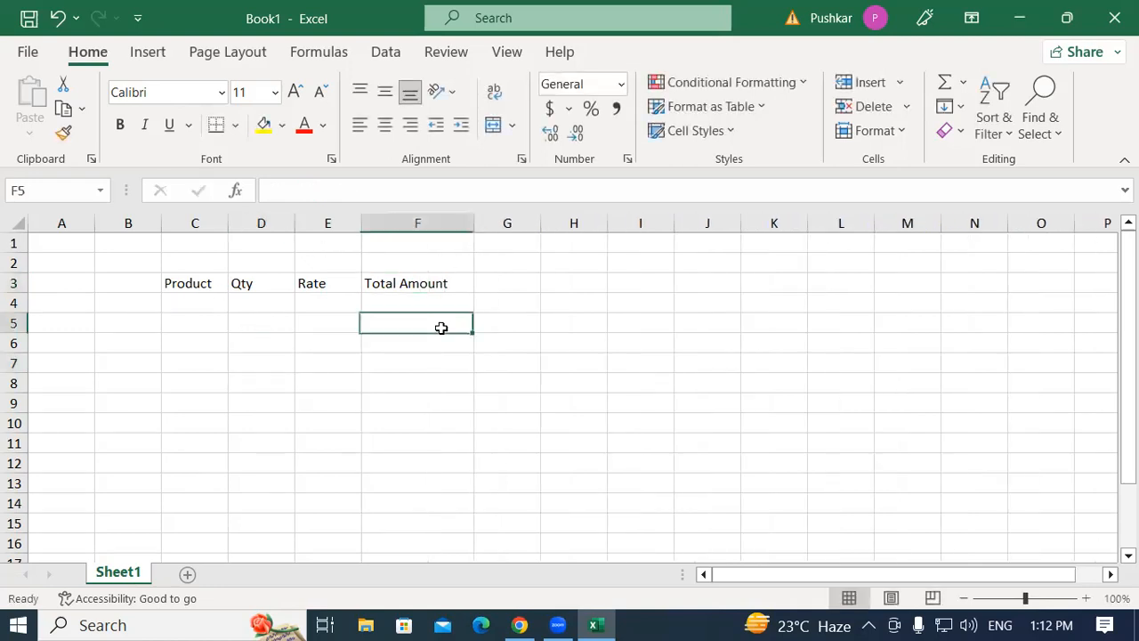
# Apply All Borders to the table range C3:F12.
pyautogui.moveTo(204, 284); pyautogui.dragTo(451, 462)
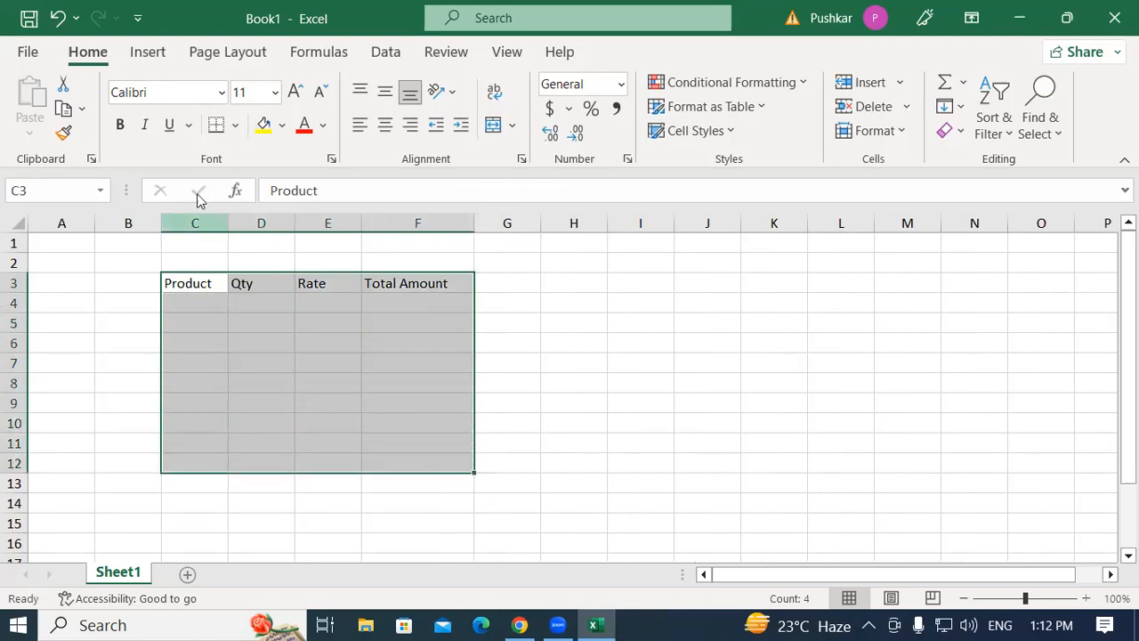
pyautogui.click(235, 125)
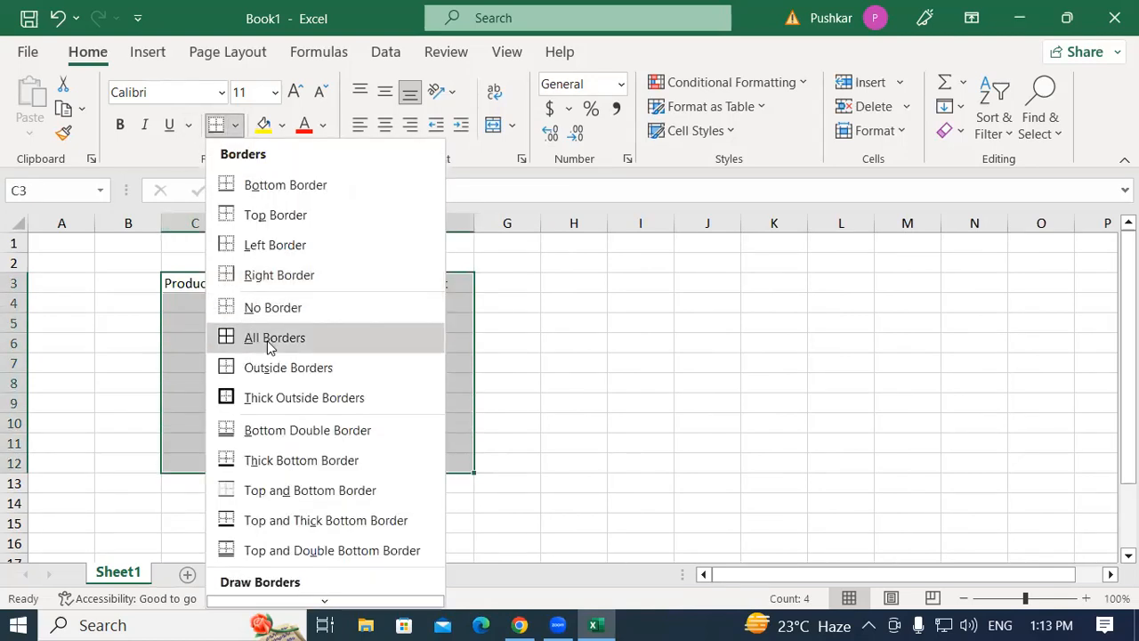
pyautogui.click(272, 345)
# Fill in the first row: Keyboard as product, quantity 5 and rate 250.
pyautogui.click(184, 303)
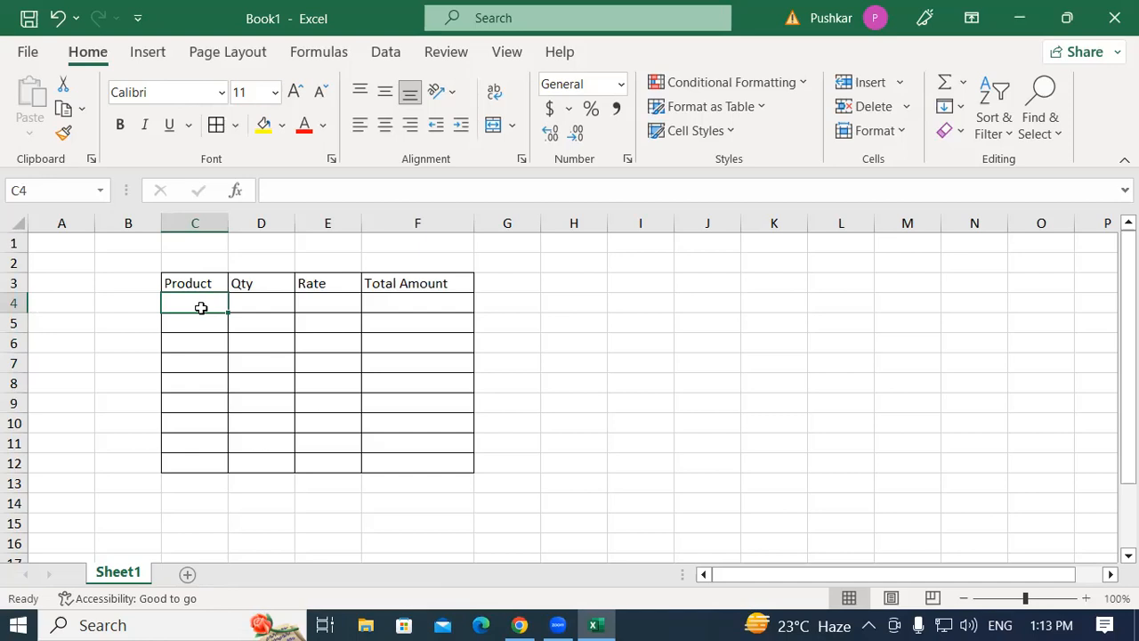
pyautogui.write('Keyboard')
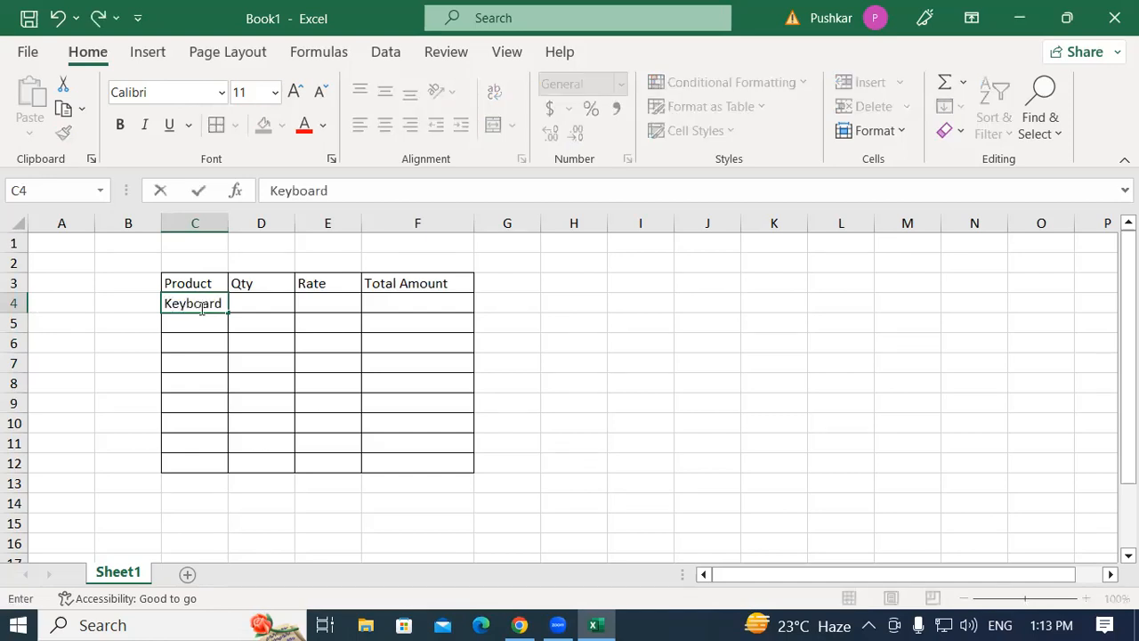
pyautogui.press('Tab')
pyautogui.write('5')
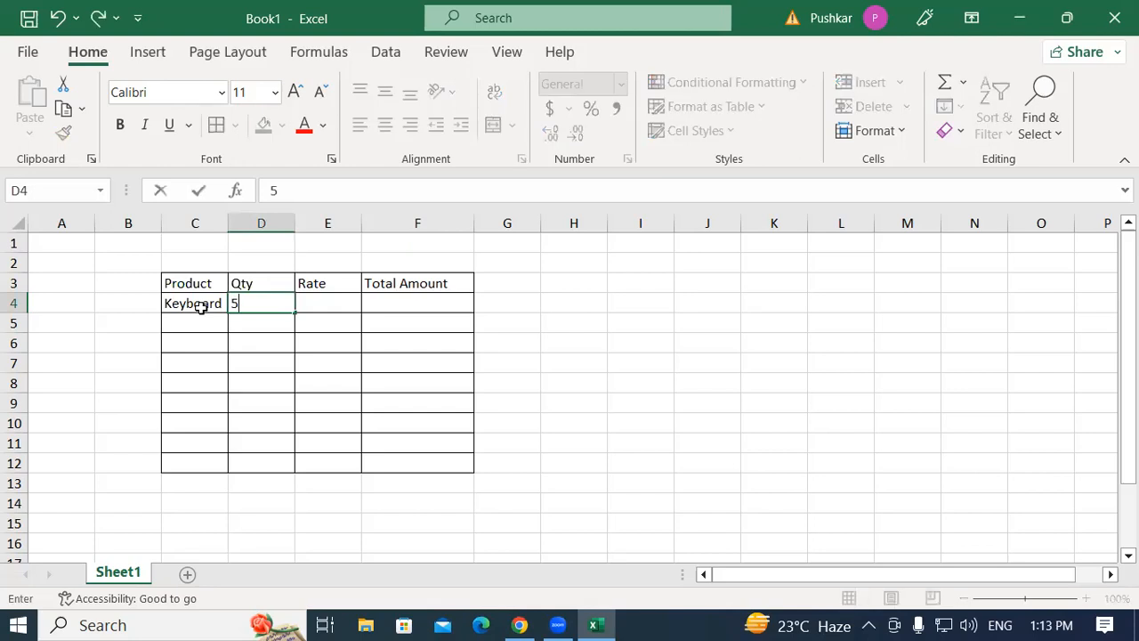
pyautogui.press('Tab')
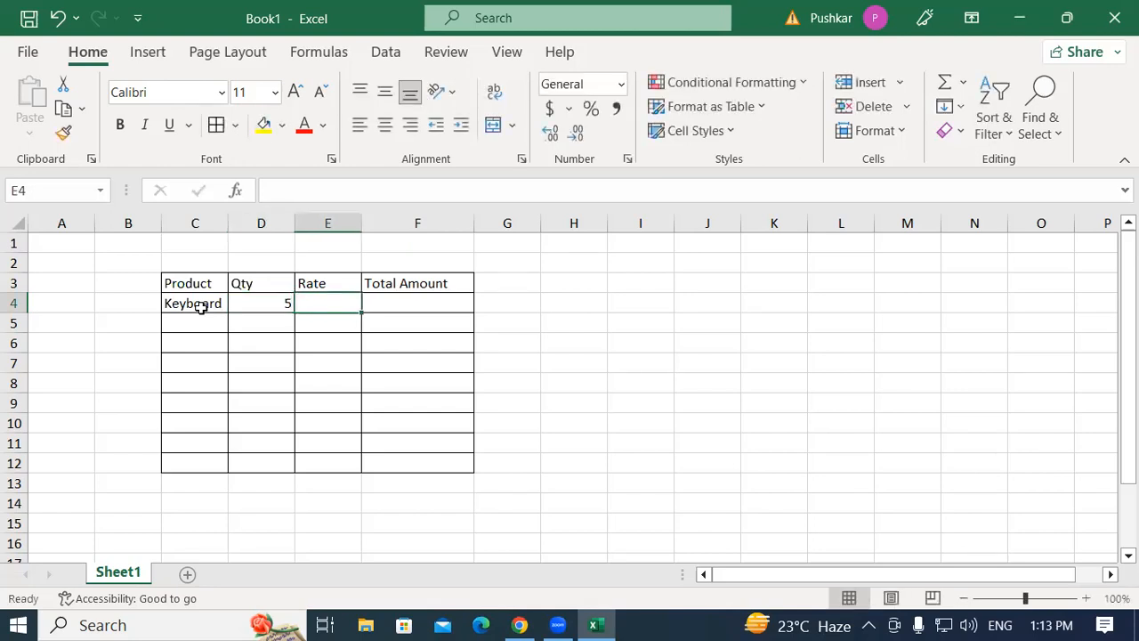
pyautogui.write('250')
pyautogui.press('Tab')
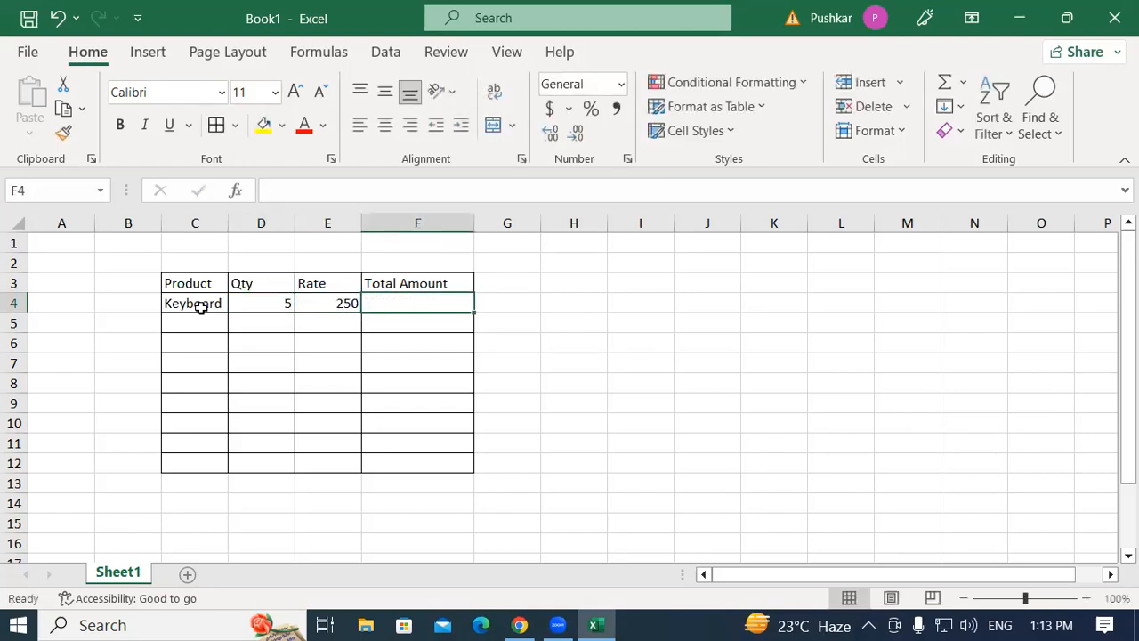
# Enter the formula =D4*E4 in F4 to compute the total amount.
pyautogui.write('=')
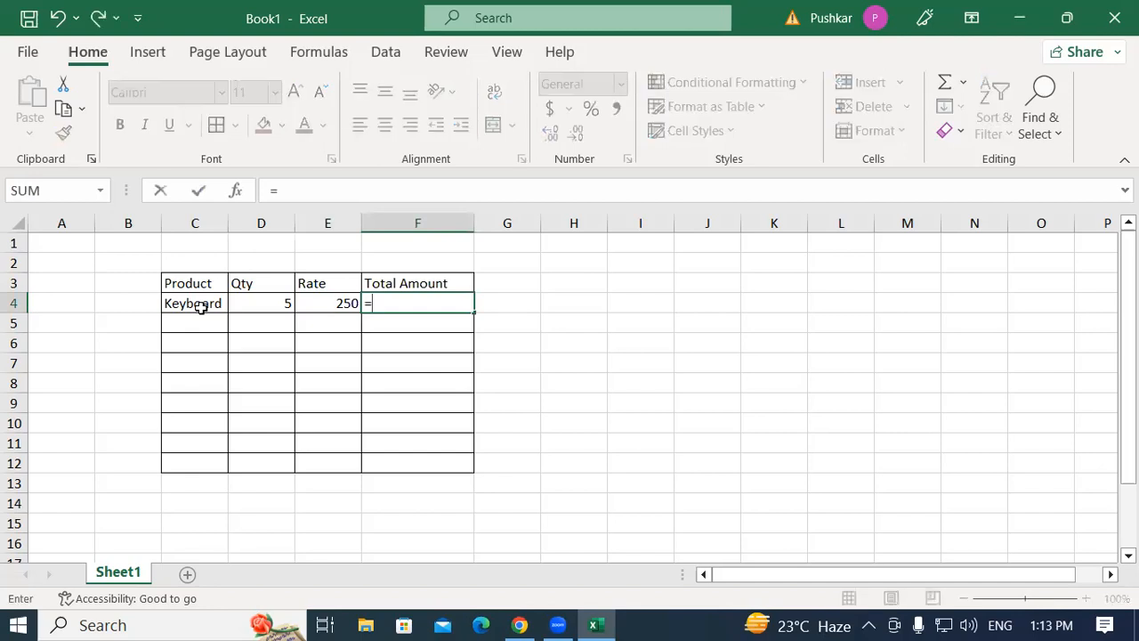
pyautogui.click(284, 305)
pyautogui.write('*')
pyautogui.click(339, 304)
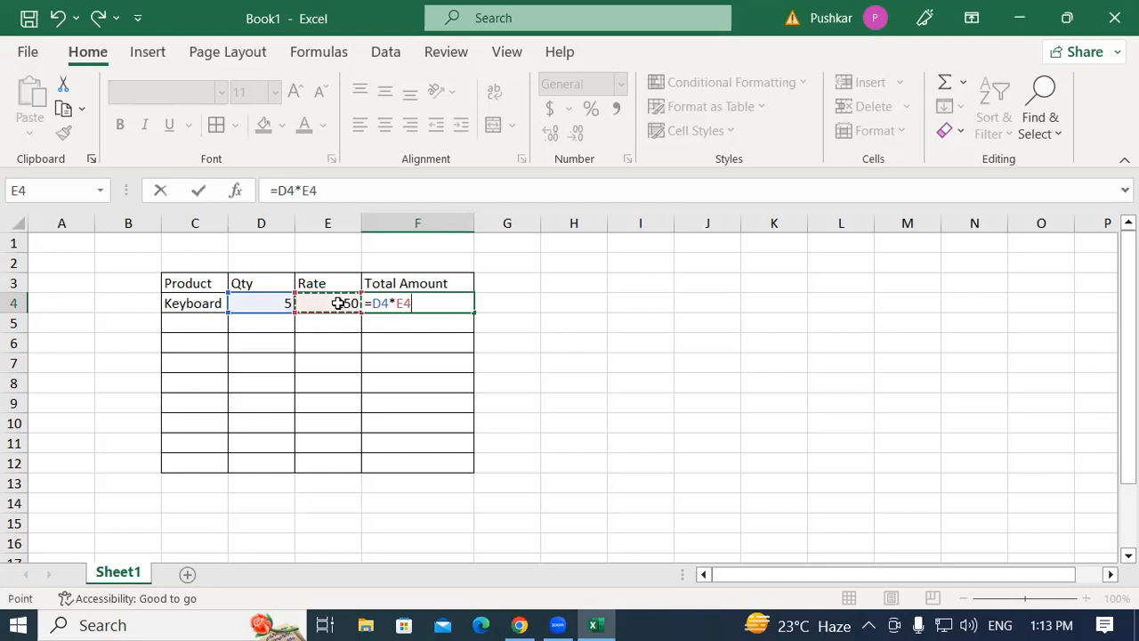
pyautogui.press('Return')
# Copy Keyboard down the Product column through row 12.
pyautogui.click(217, 302)
pyautogui.moveTo(228, 313); pyautogui.dragTo(259, 468)
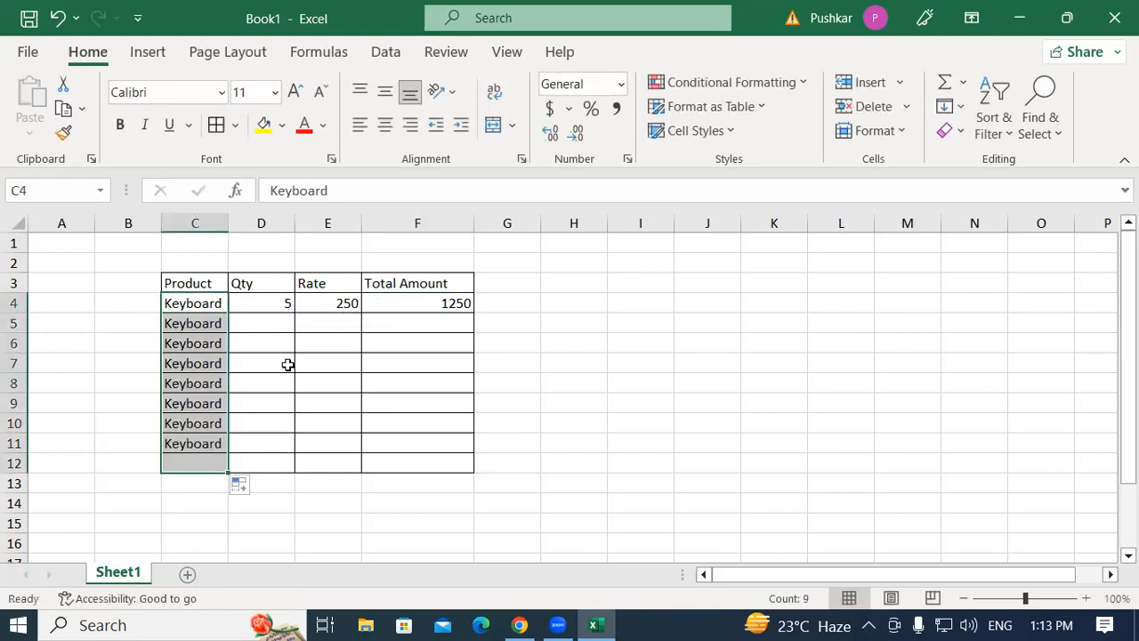
# Fill the quantity 5 down the Qty column from D4.
pyautogui.click(284, 302)
pyautogui.click(288, 317)
pyautogui.write('5')
pyautogui.press('Return')
pyautogui.moveTo(275, 308); pyautogui.dragTo(303, 472)
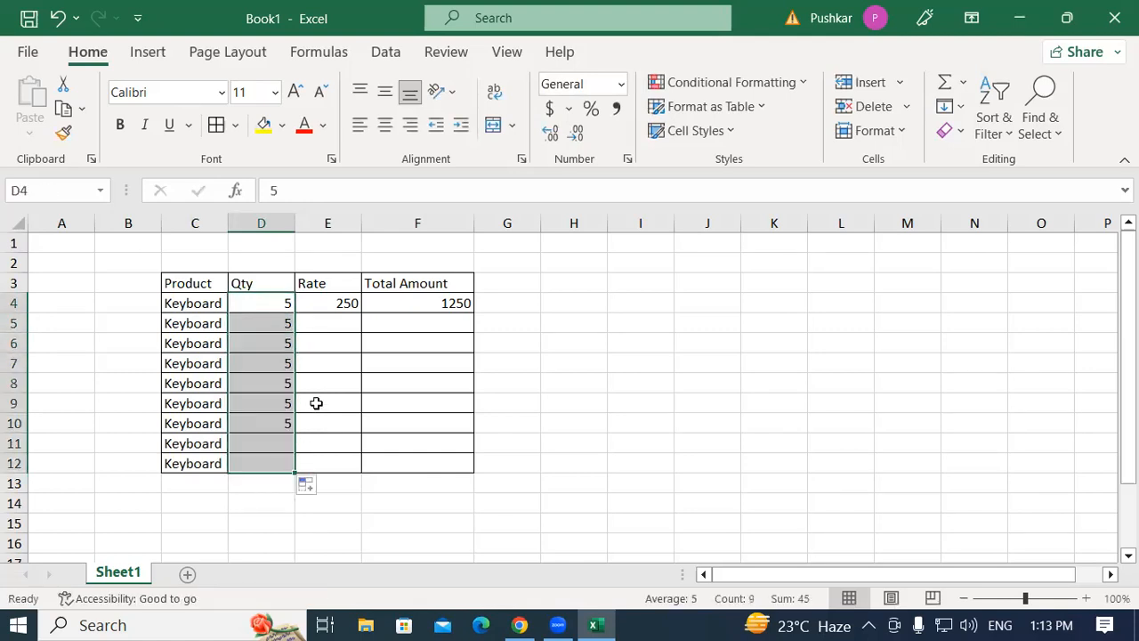
# Enter 10 in D5 and extend the Qty column as a series in steps of 5 through row 12.
pyautogui.click(339, 323)
pyautogui.click(275, 302)
pyautogui.click(276, 324)
pyautogui.write('10')
pyautogui.press('Return')
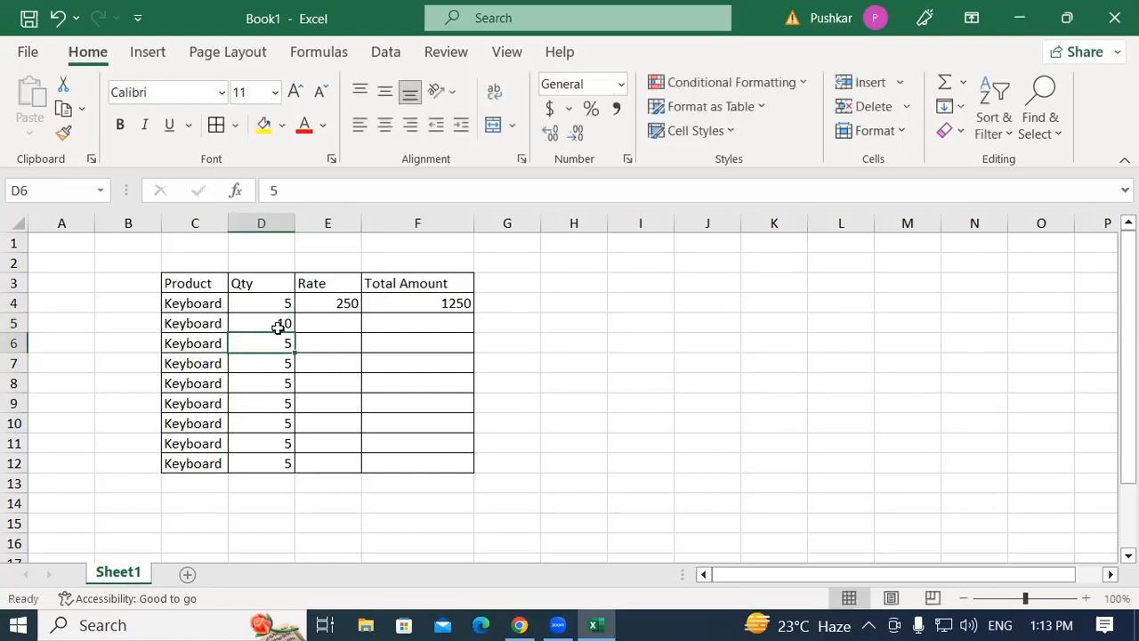
pyautogui.moveTo(279, 305); pyautogui.dragTo(330, 468)
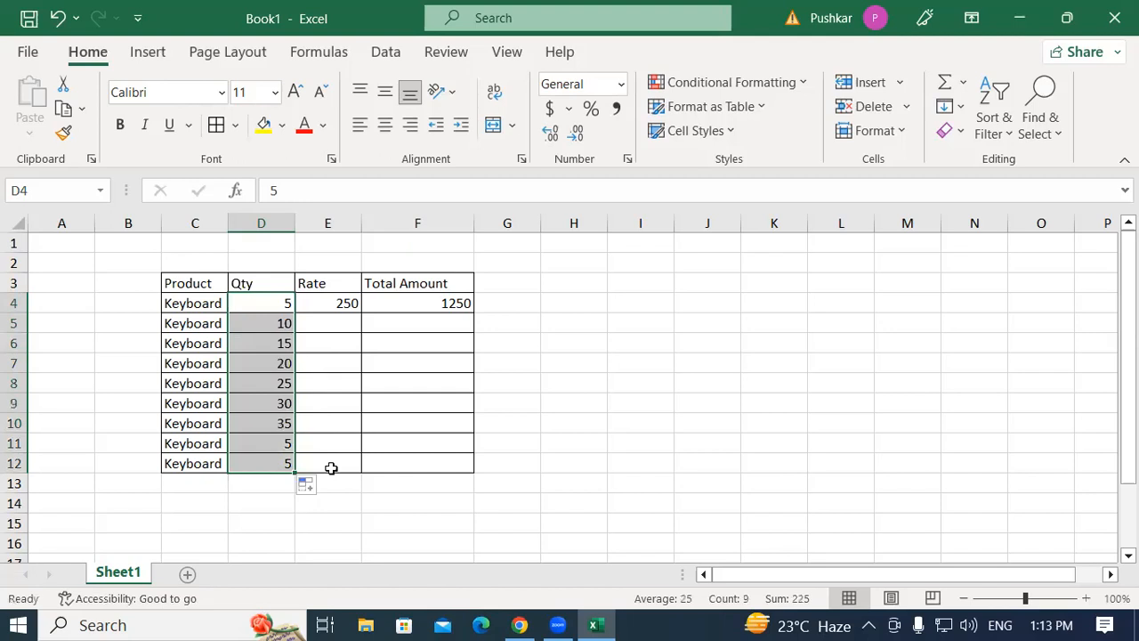
# Enter 260 in E5 and extend the Rate column as a series in steps of 10 through row 12.
pyautogui.click(353, 323)
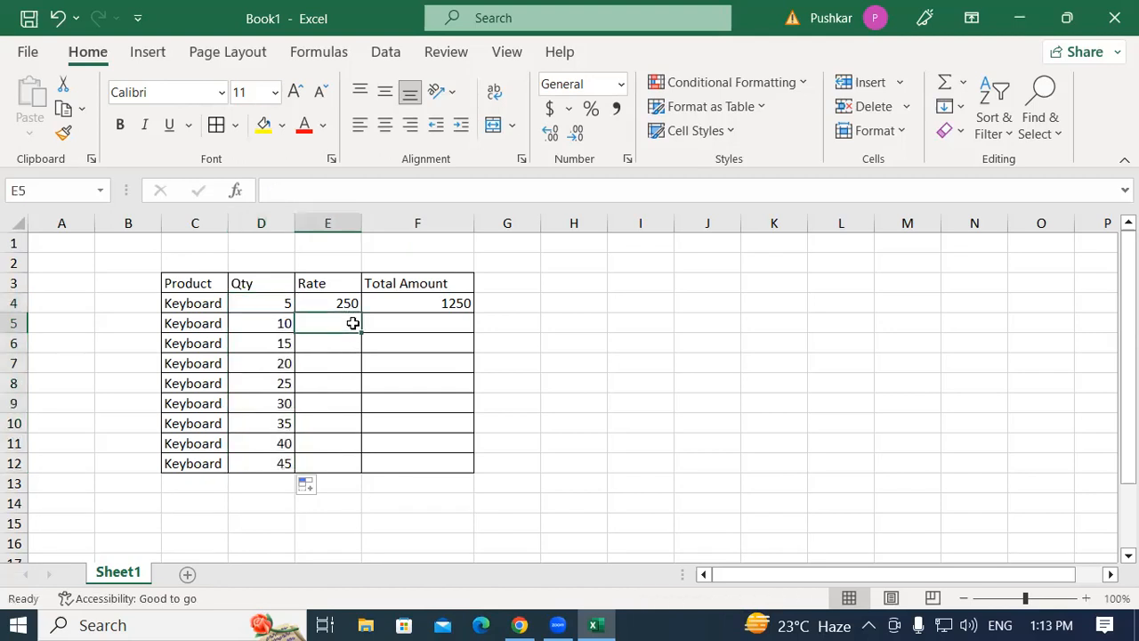
pyautogui.write('2')
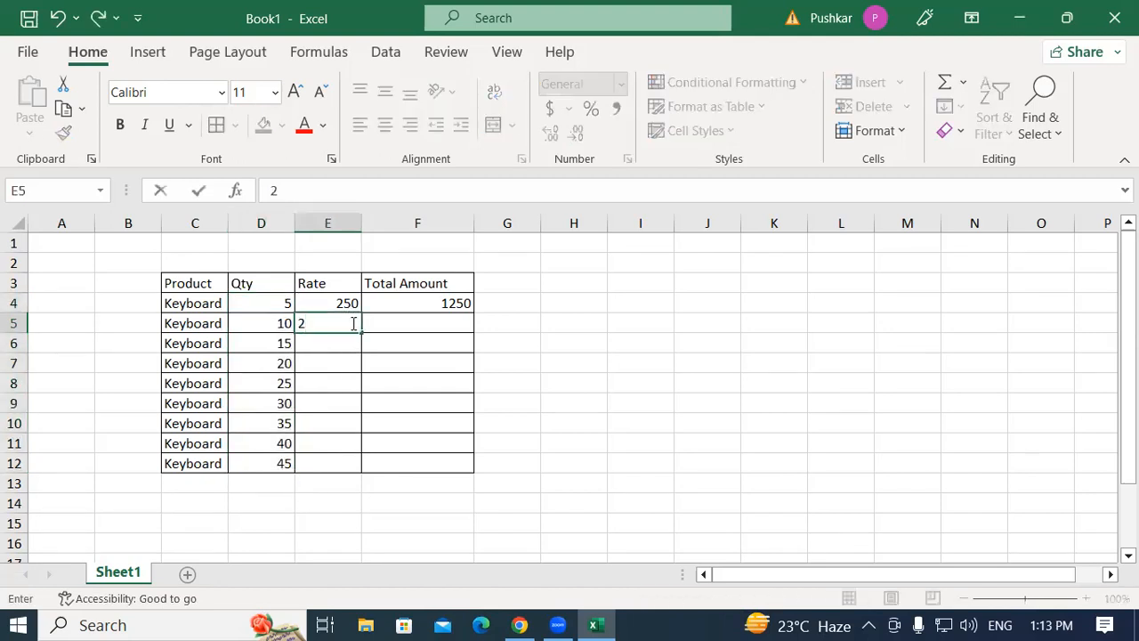
pyautogui.write('60')
pyautogui.press('Return')
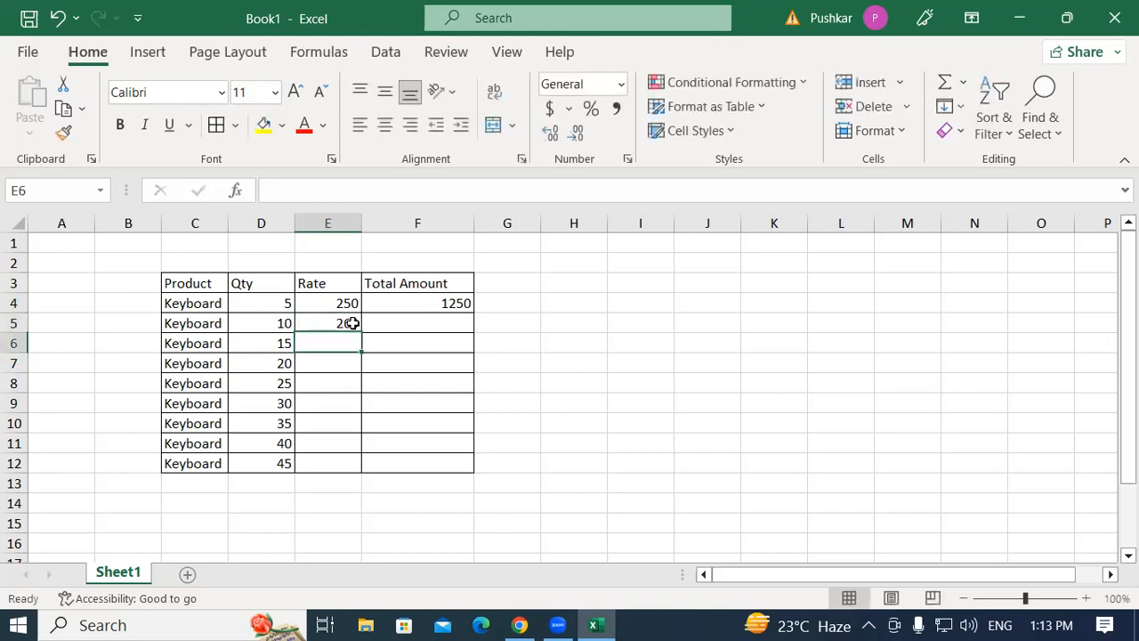
pyautogui.moveTo(338, 305); pyautogui.dragTo(396, 474)
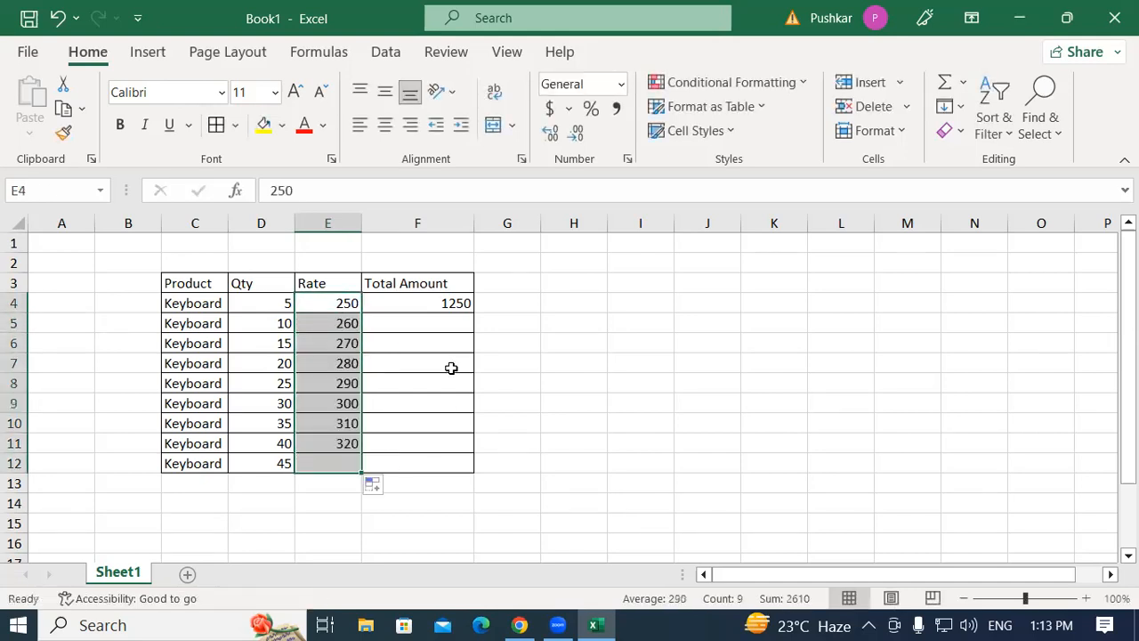
# Copy the Total Amount formula from F4 down through row 12.
pyautogui.click(445, 303)
pyautogui.moveTo(472, 313); pyautogui.dragTo(489, 471)
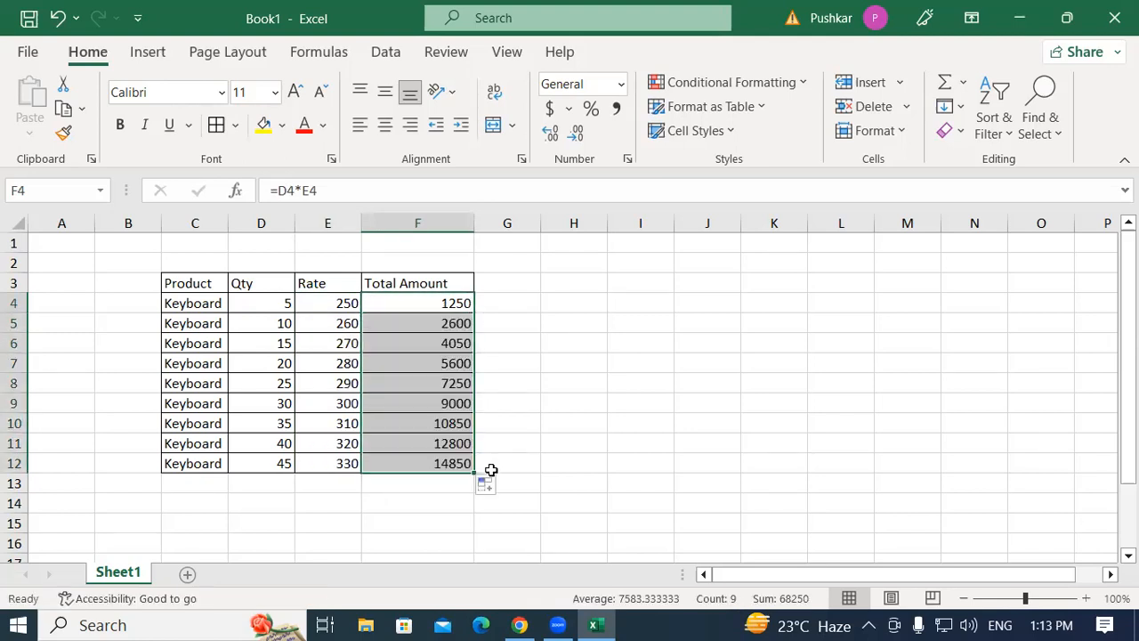
pyautogui.click(556, 326)
# Format the header row C3:F3 with a yellow fill, red font colour and bold text.
pyautogui.moveTo(214, 285); pyautogui.dragTo(441, 283)
pyautogui.click(263, 124)
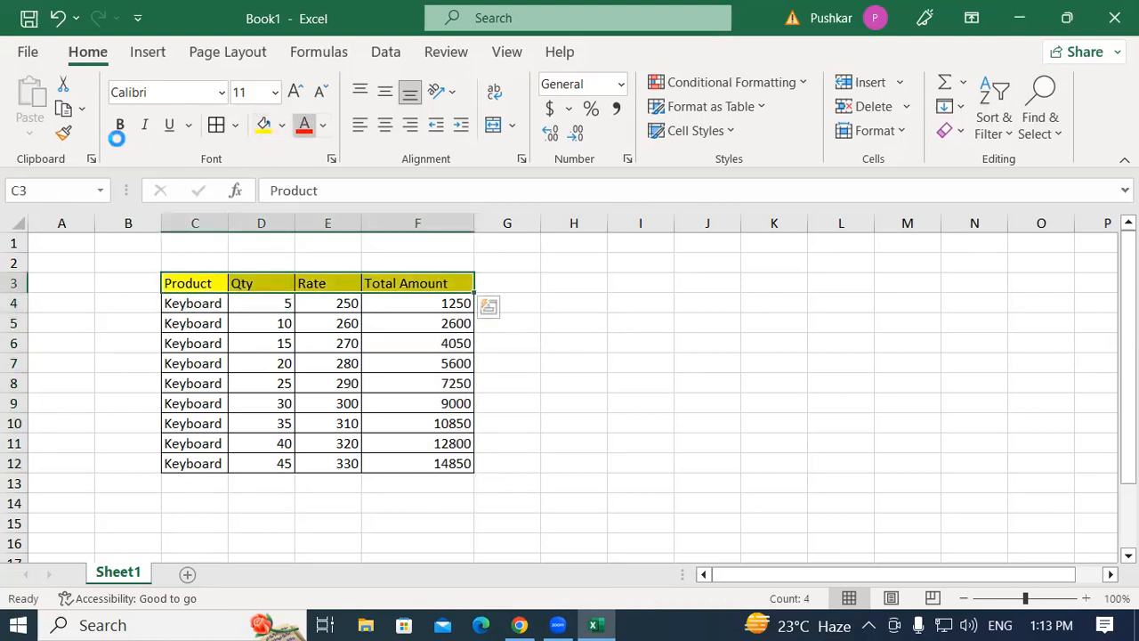
pyautogui.click(303, 124)
pyautogui.click(120, 125)
pyautogui.click(555, 287)
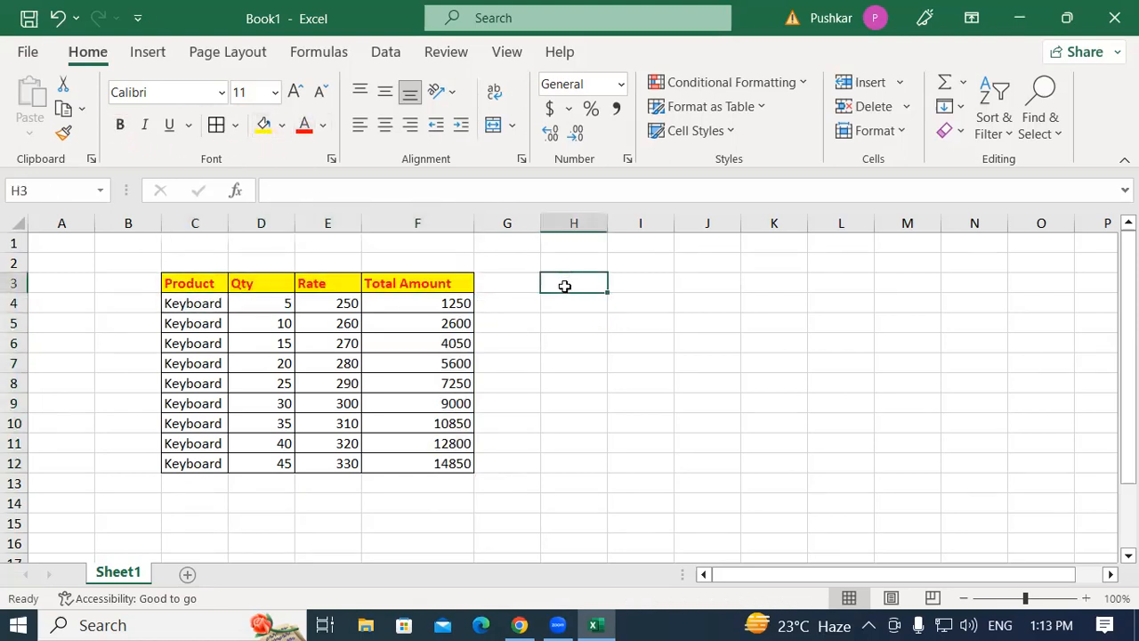
# Examine the Product, Qty and Rate cell contents in rows 4 to 6 of the table.
pyautogui.click(233, 348)
pyautogui.click(187, 305)
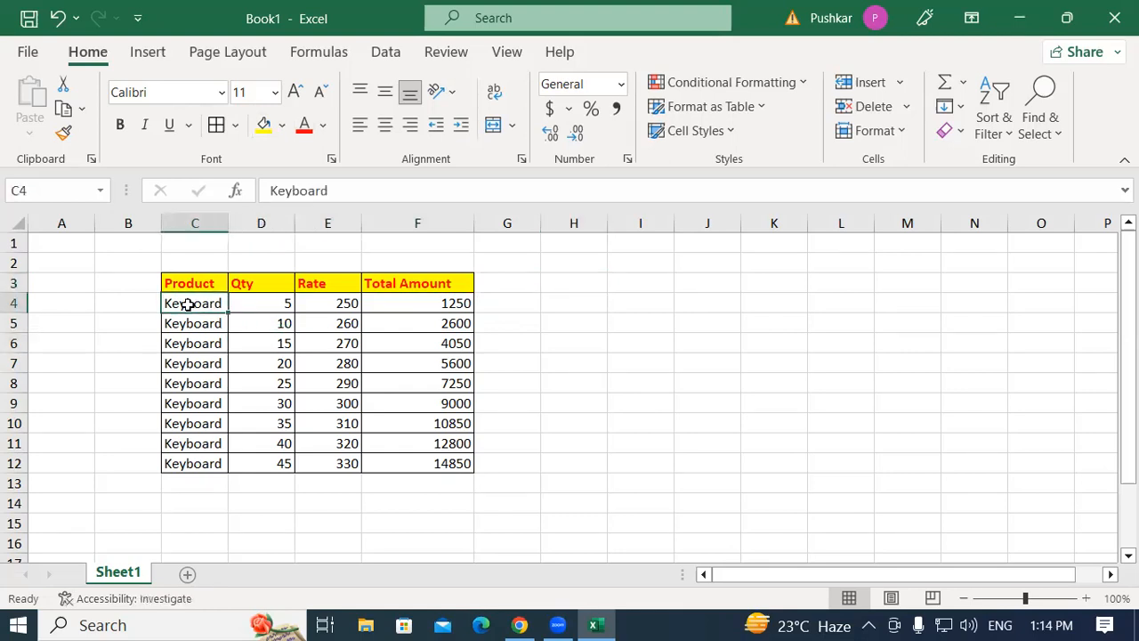
pyautogui.click(267, 303)
pyautogui.click(331, 300)
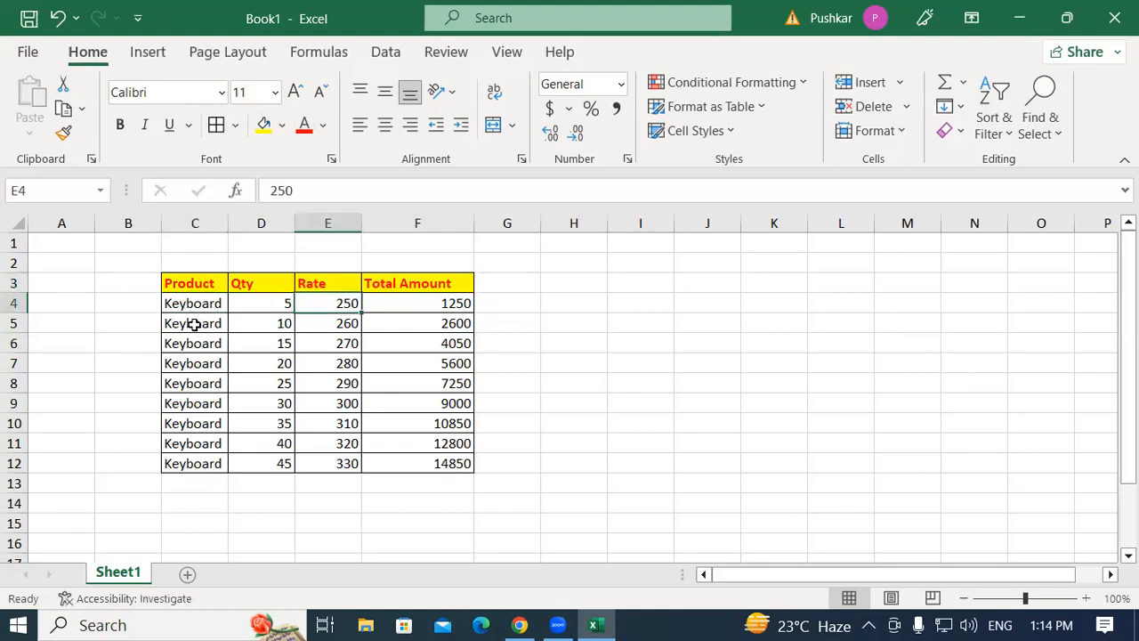
pyautogui.click(187, 322)
pyautogui.click(283, 322)
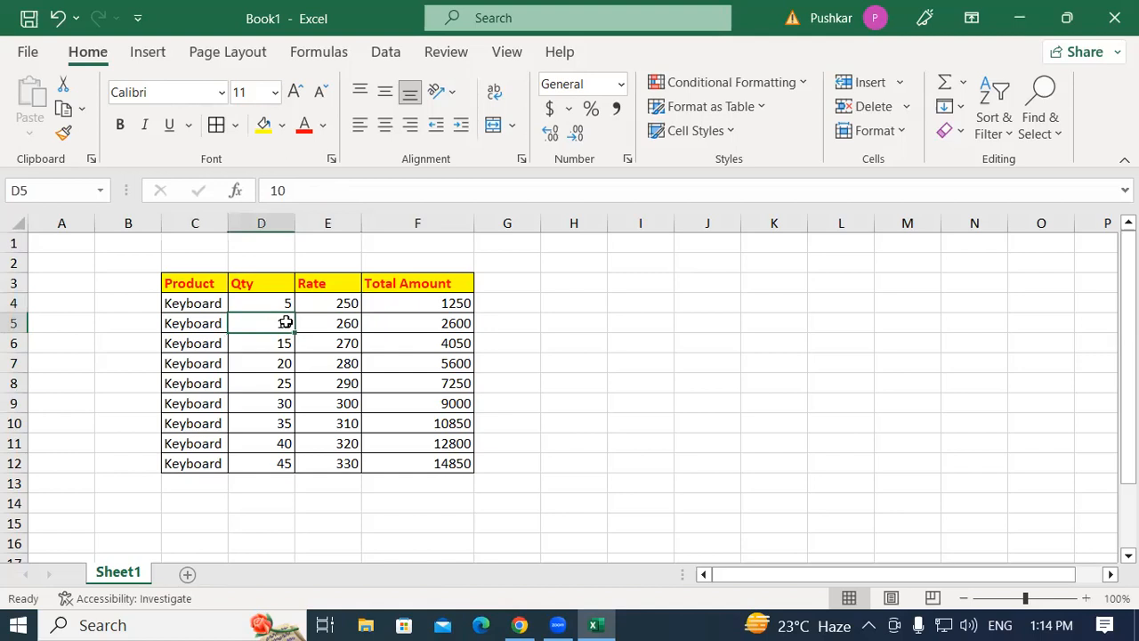
pyautogui.click(350, 323)
pyautogui.click(189, 343)
pyautogui.click(236, 343)
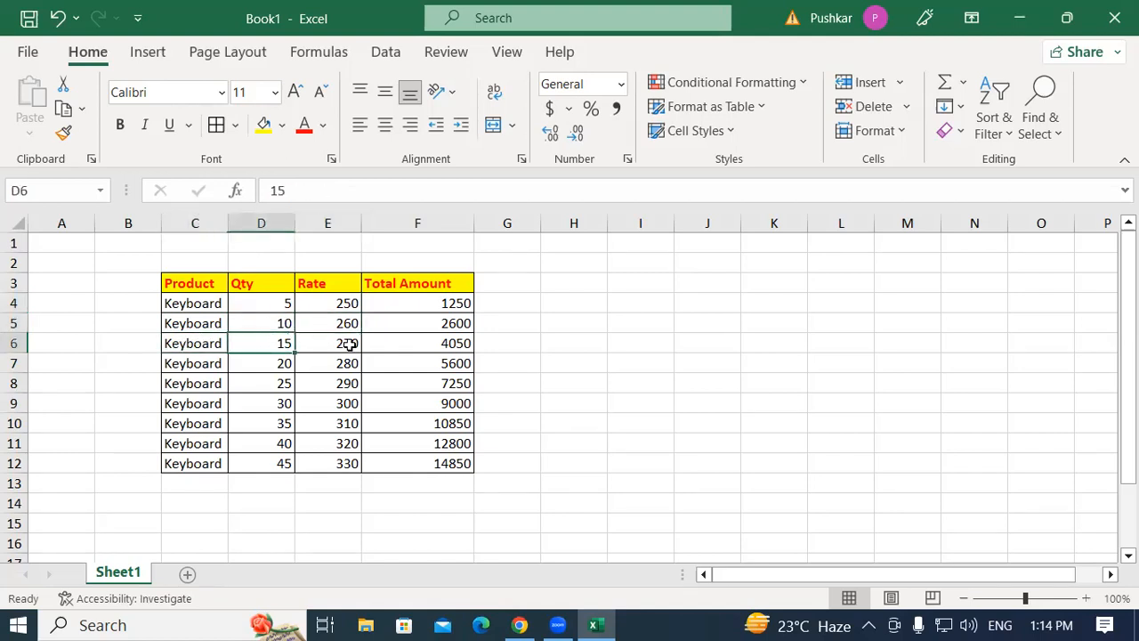
pyautogui.click(350, 344)
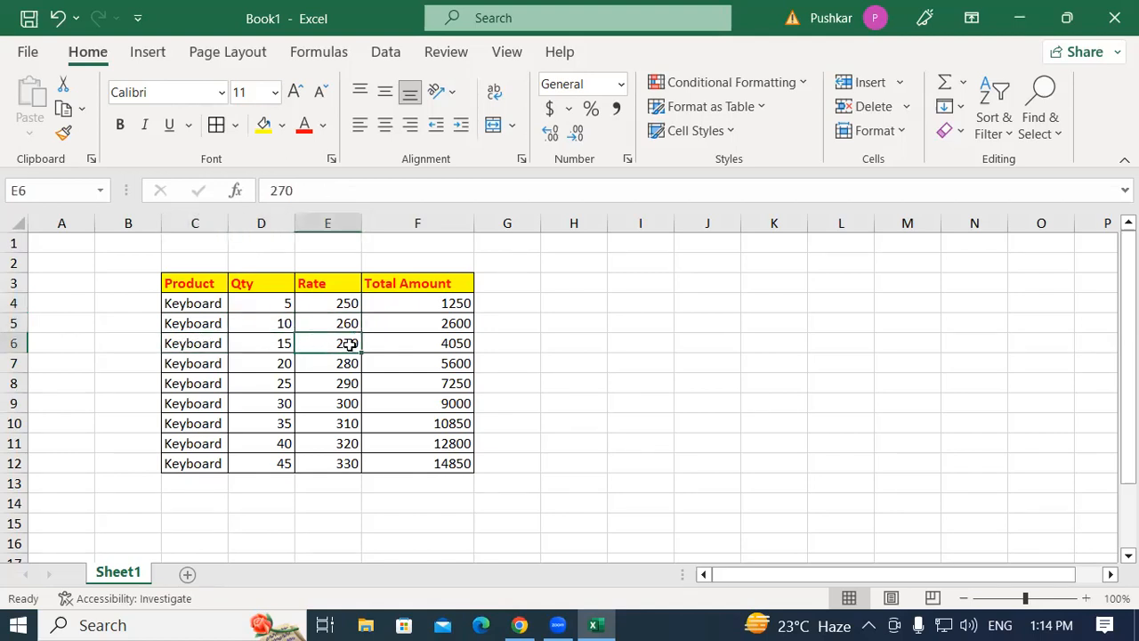
# Apply Accounting number format to the Total Amount values F4:F12 and undo it.
pyautogui.moveTo(431, 303); pyautogui.dragTo(414, 462)
pyautogui.click(534, 383)
pyautogui.moveTo(399, 304); pyautogui.dragTo(409, 464)
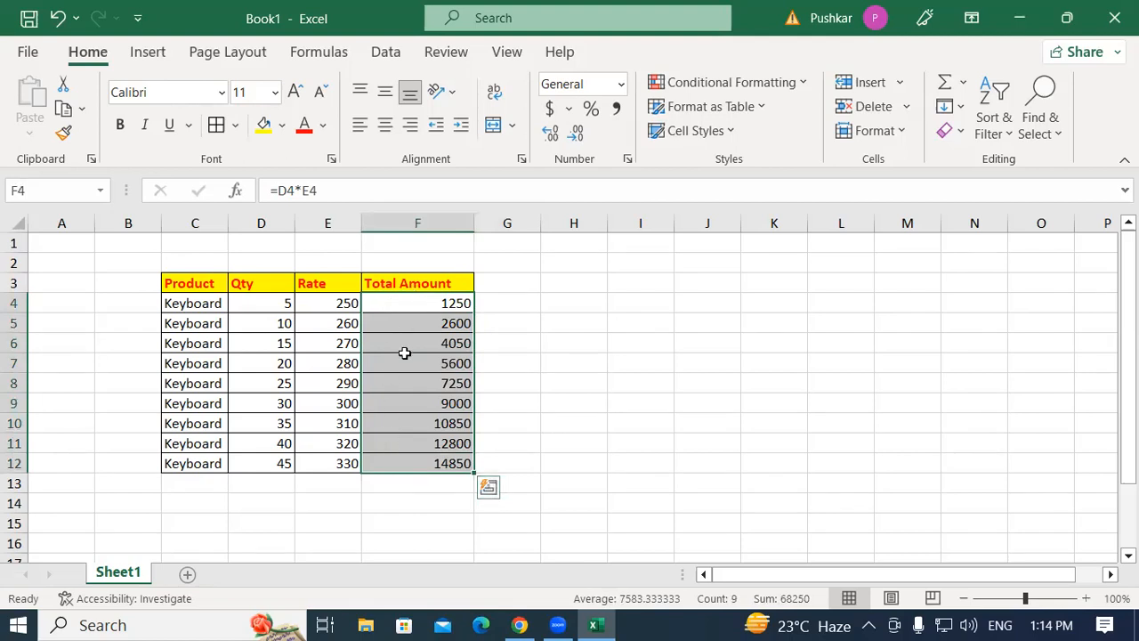
pyautogui.click(546, 320)
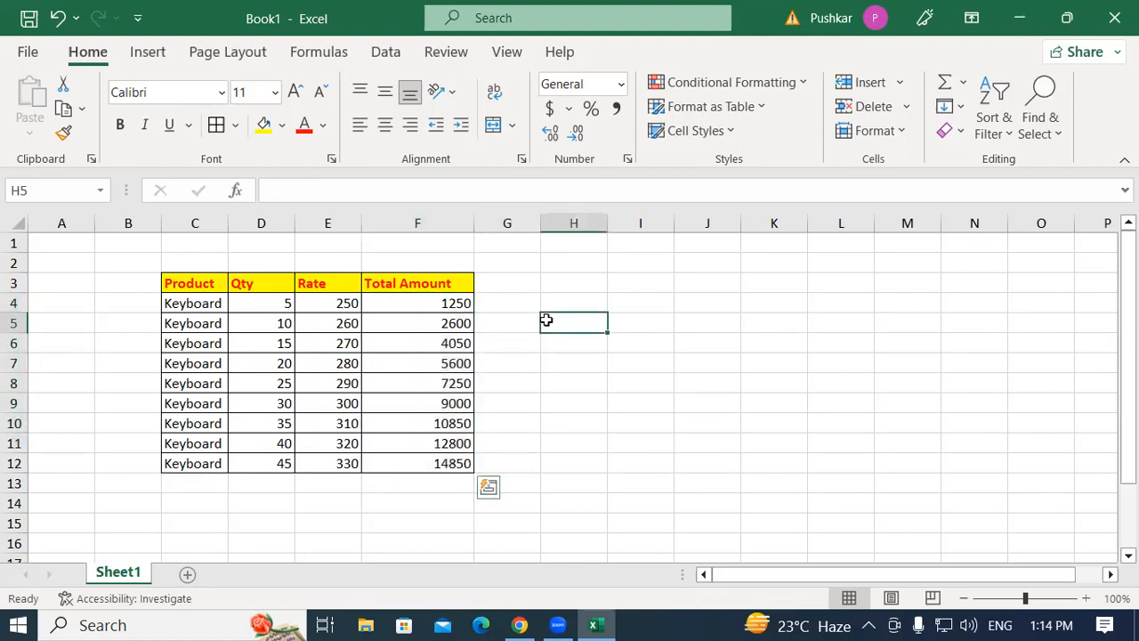
pyautogui.click(396, 303)
pyautogui.moveTo(396, 303); pyautogui.dragTo(409, 460)
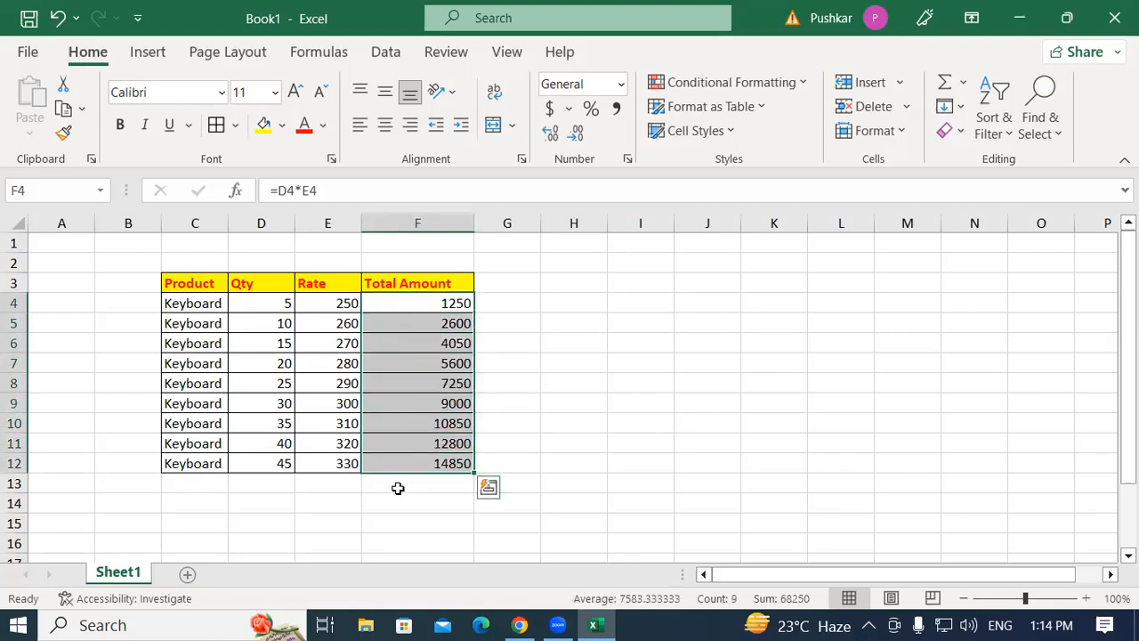
pyautogui.click(588, 317)
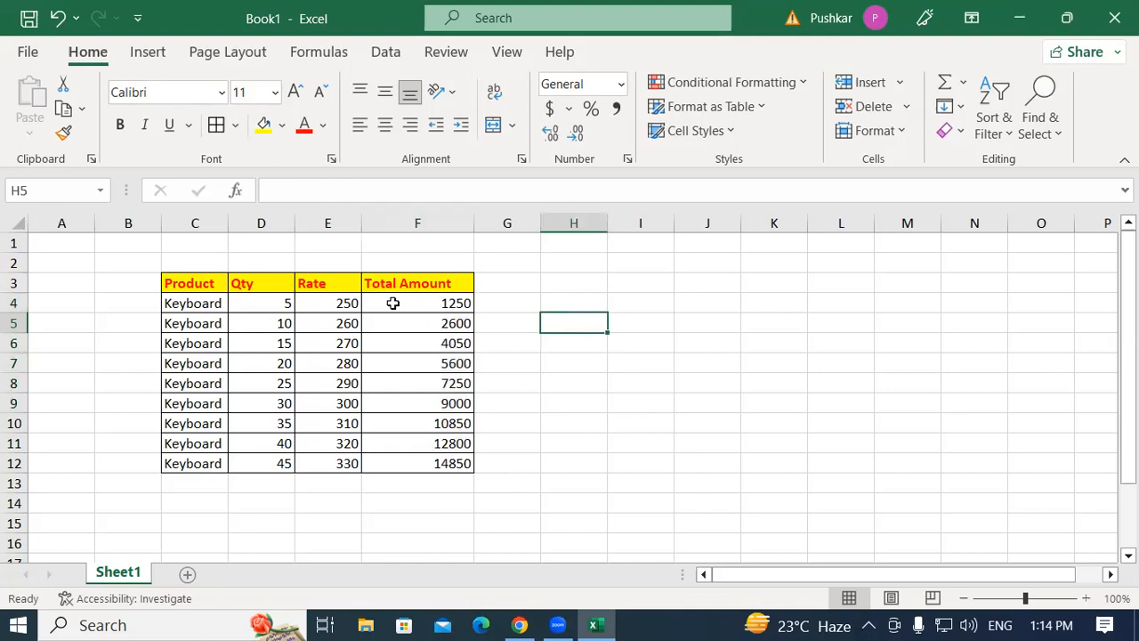
pyautogui.moveTo(398, 305); pyautogui.dragTo(413, 463)
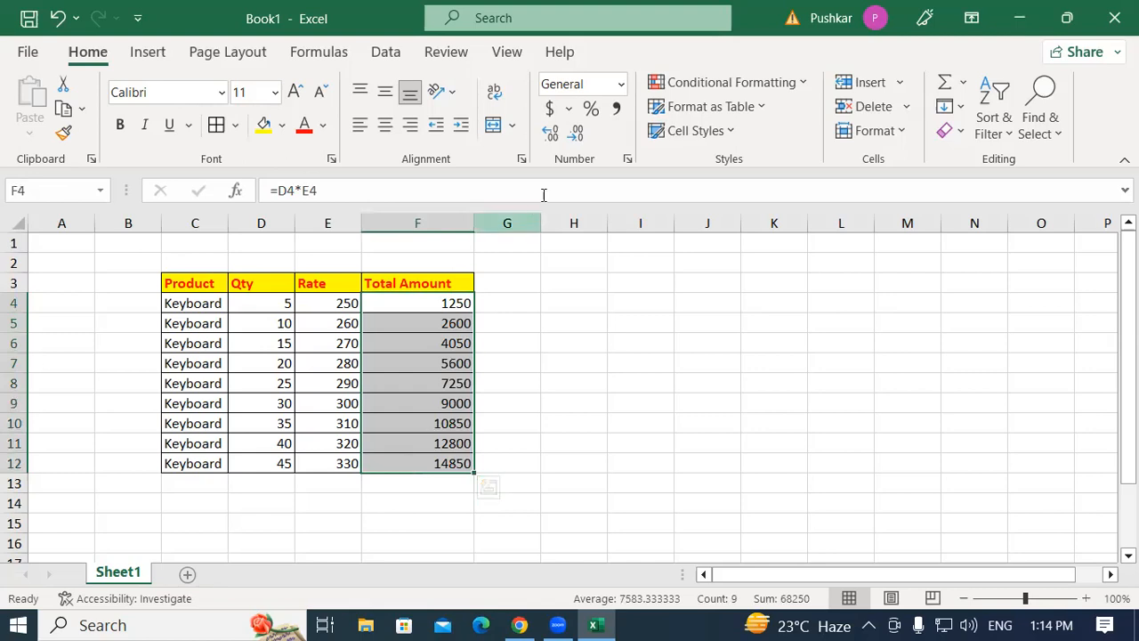
pyautogui.click(549, 111)
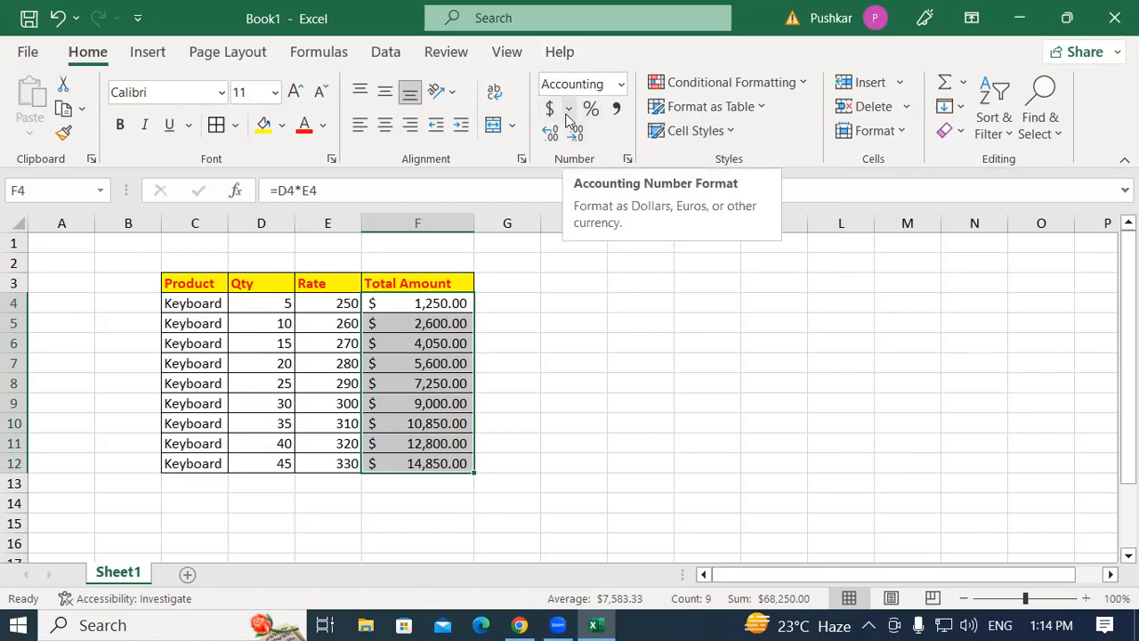
pyautogui.hotkey('ctrl', 'z')
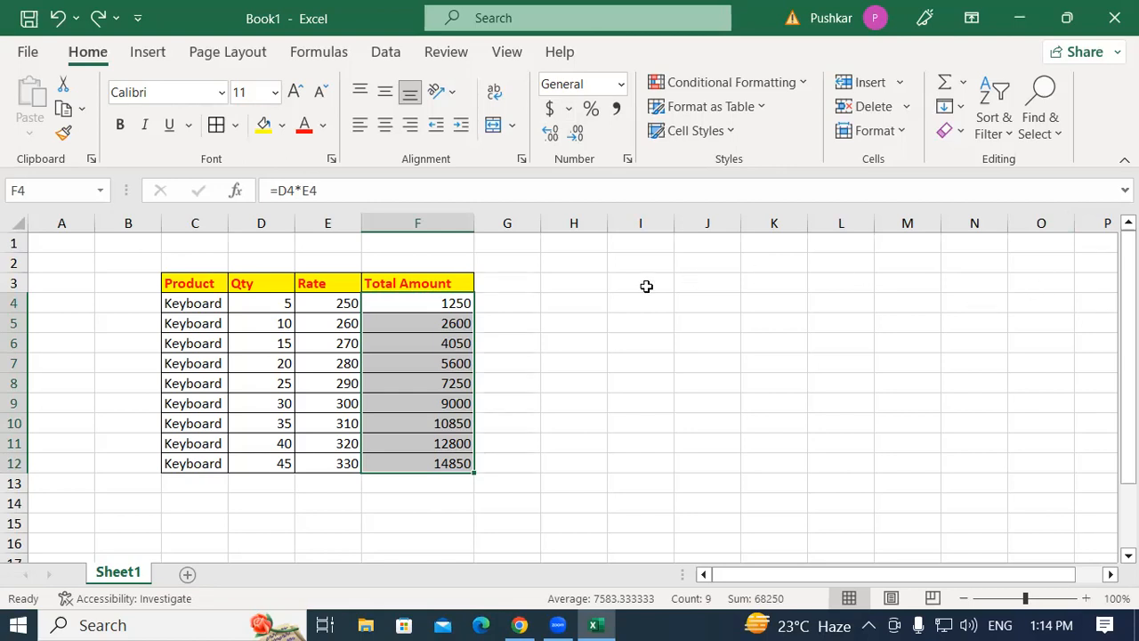
# Apply Percentage format to the totals, revert them to General format, and browse the number format list.
pyautogui.click(591, 107)
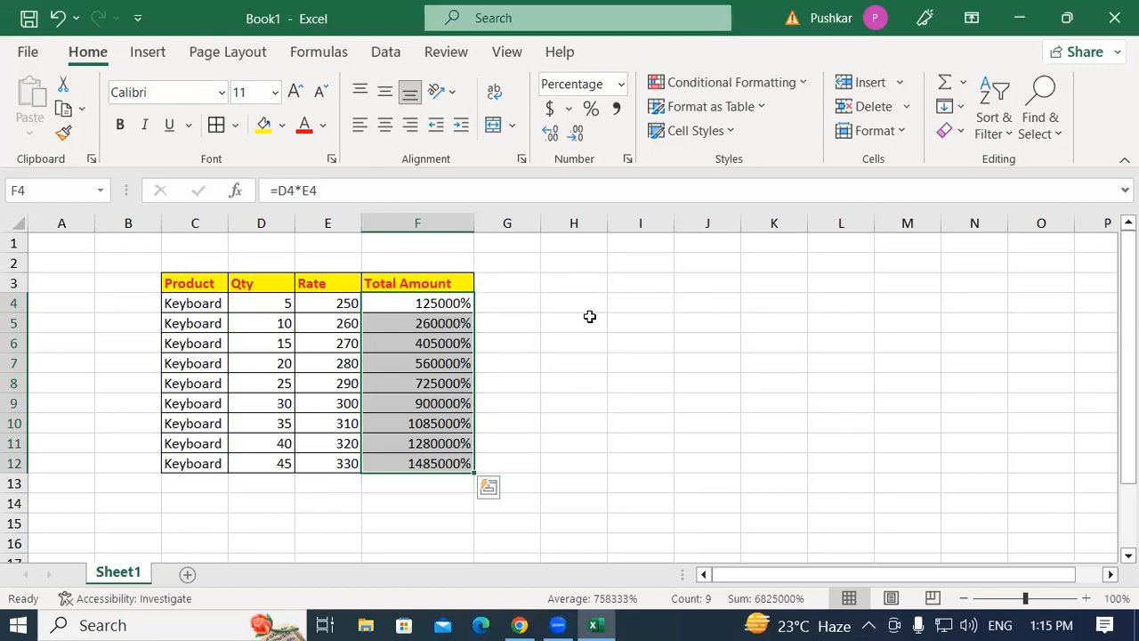
pyautogui.hotkey('ctrl', 'shift', '~')
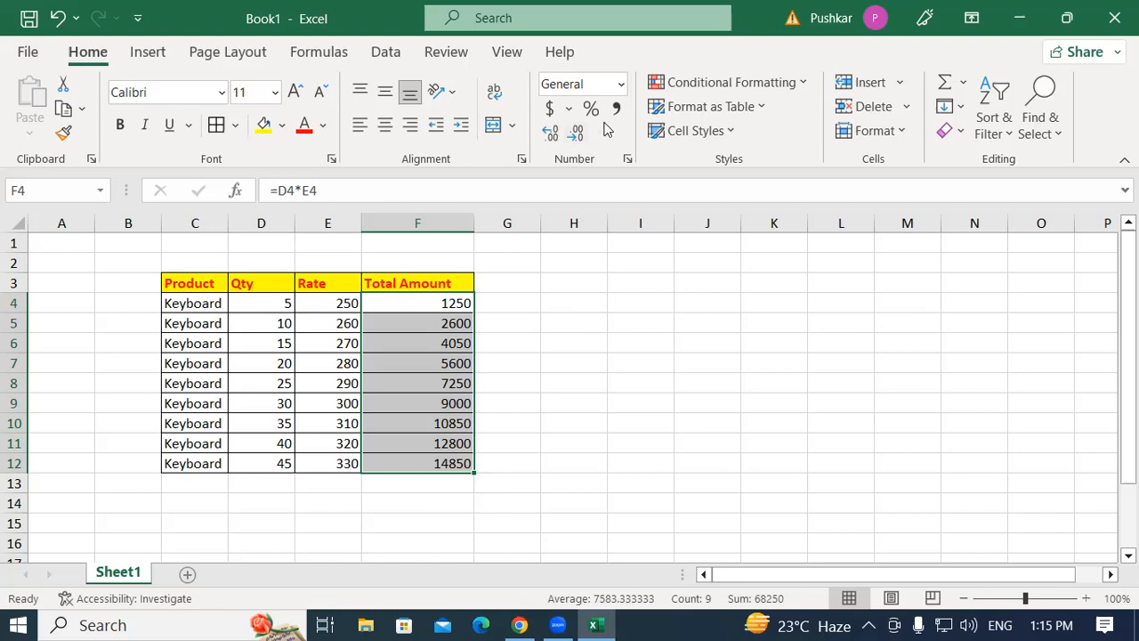
pyautogui.click(621, 89)
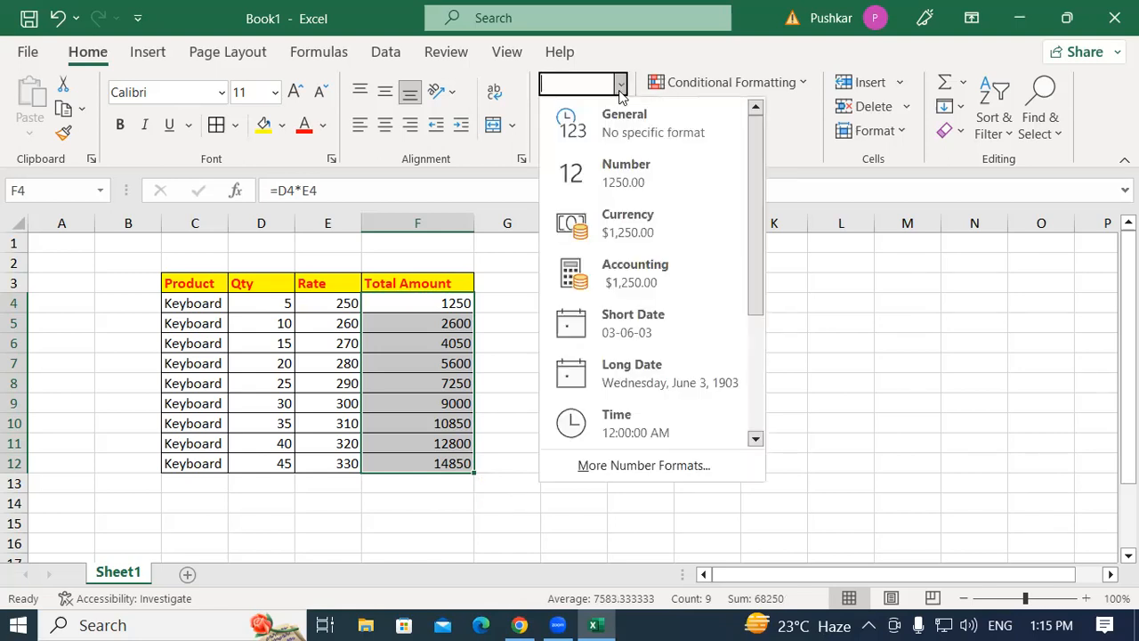
pyautogui.press('Escape')
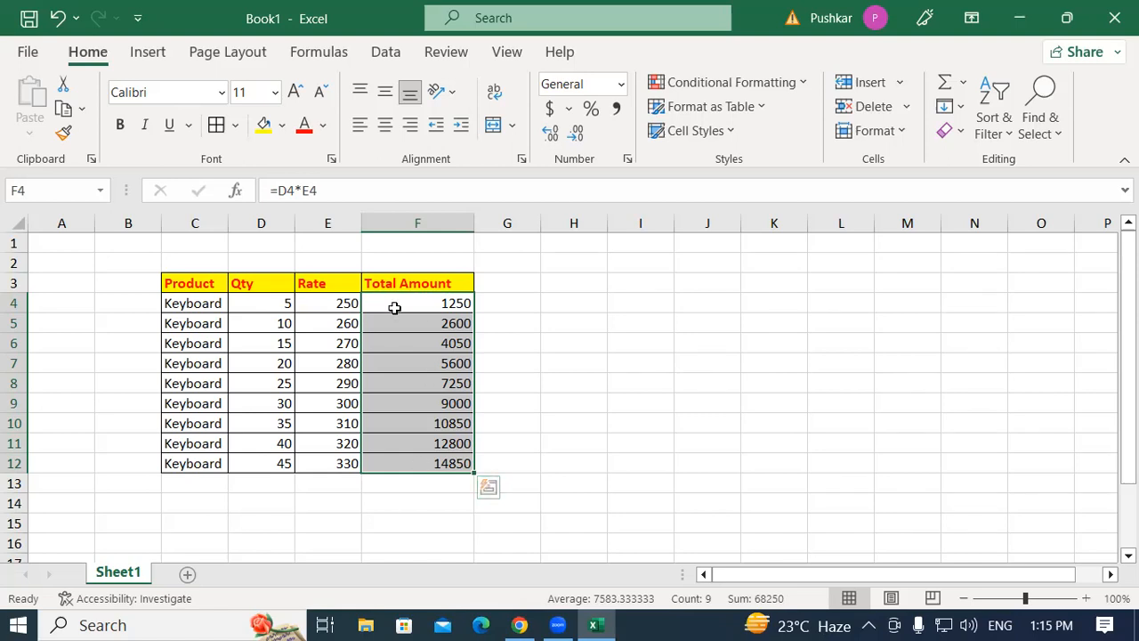
# Reapply Accounting format to the selected totals and undo that change.
pyautogui.click(615, 347)
pyautogui.moveTo(377, 300); pyautogui.dragTo(404, 454)
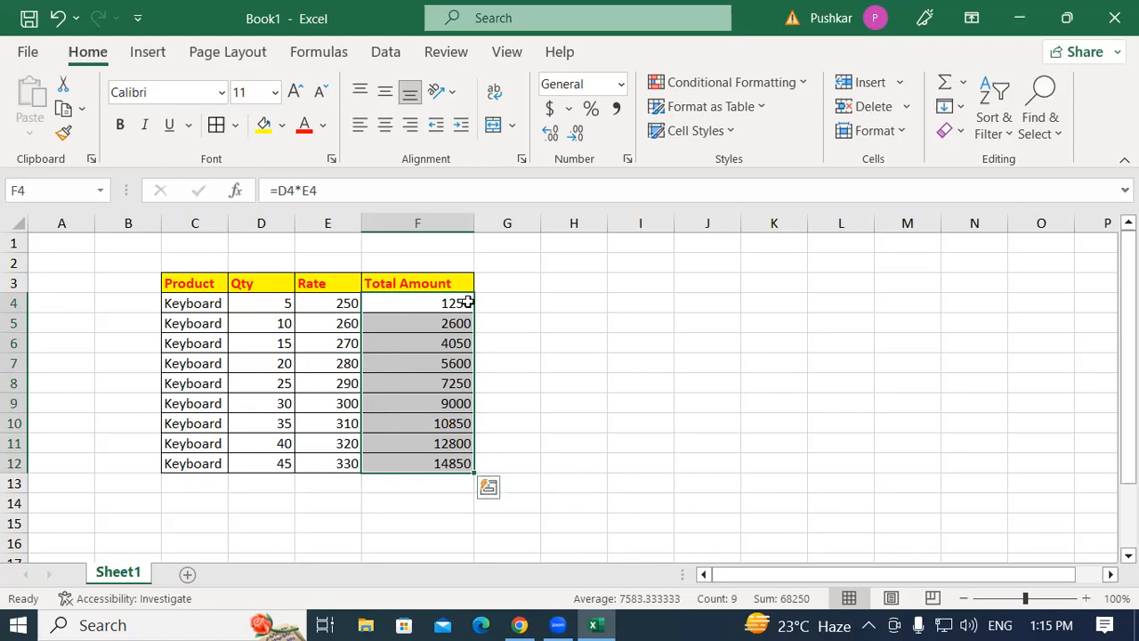
pyautogui.click(548, 110)
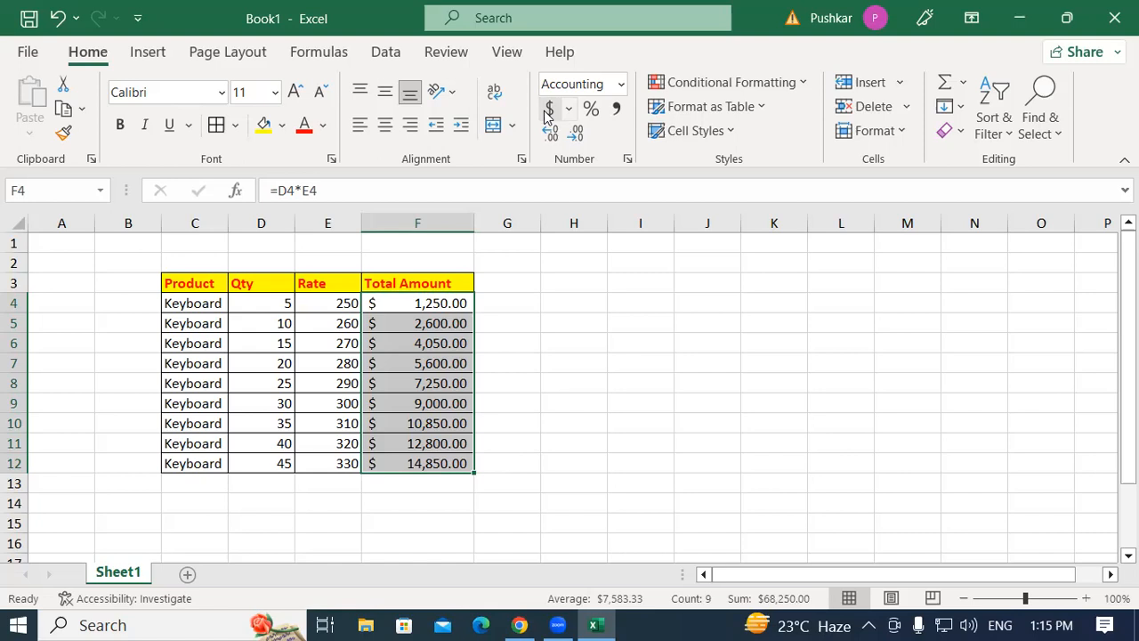
pyautogui.hotkey('ctrl', 'z')
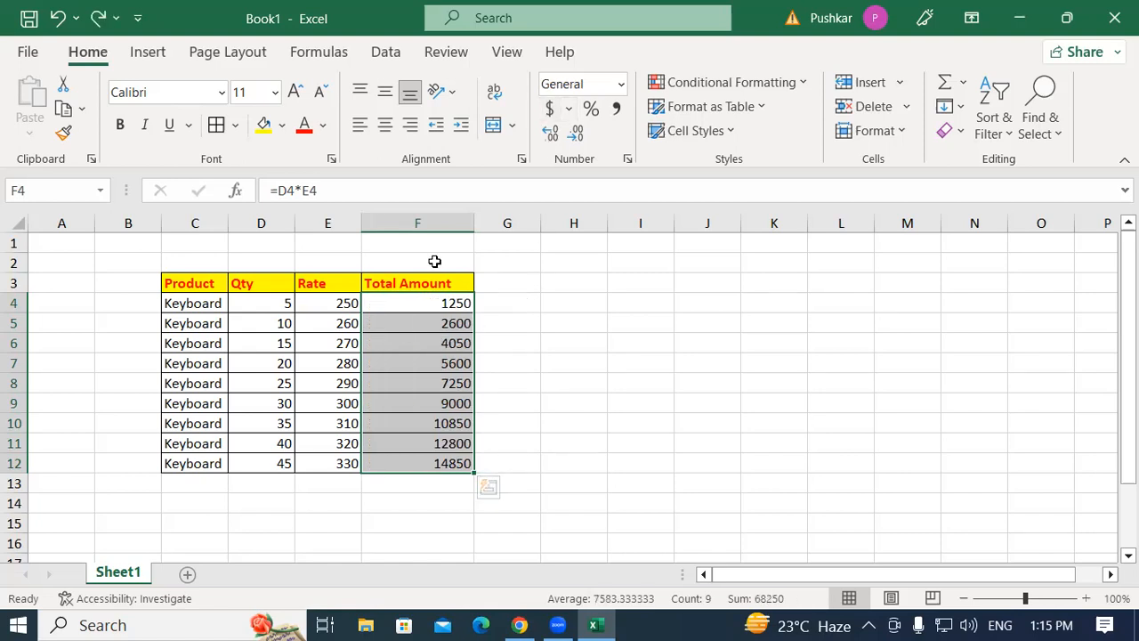
# Apply Currency format and then Percentage format to the Total Amount values F4:F12.
pyautogui.click(553, 316)
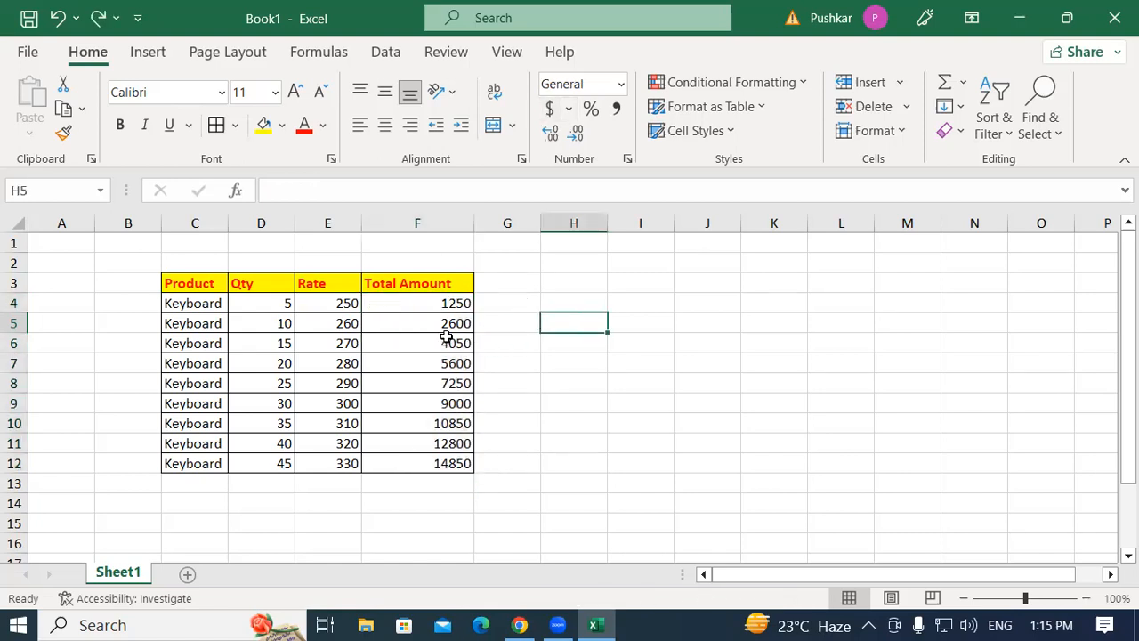
pyautogui.moveTo(401, 301); pyautogui.dragTo(398, 460)
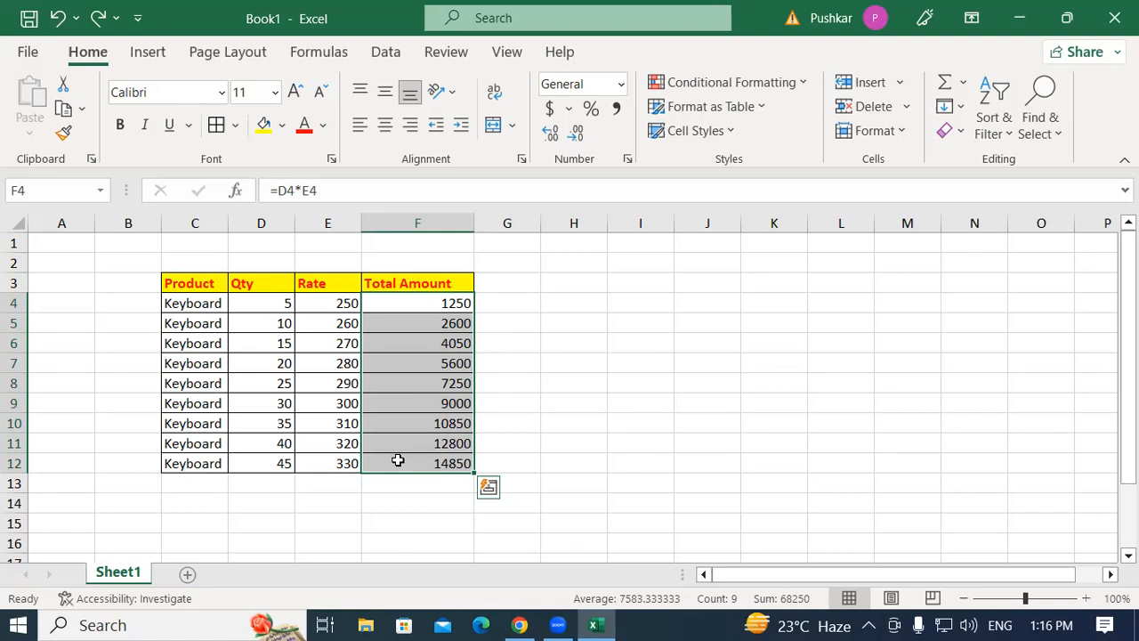
pyautogui.hotkey('ctrl', 'shift', '4')
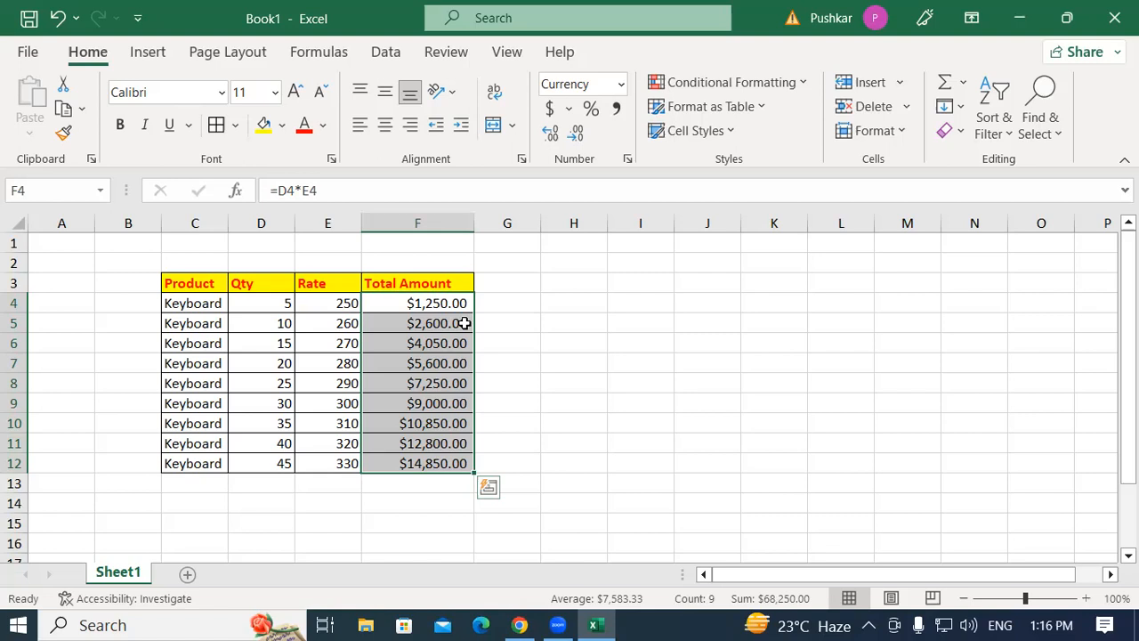
pyautogui.hotkey('ctrl', 'shift', '5')
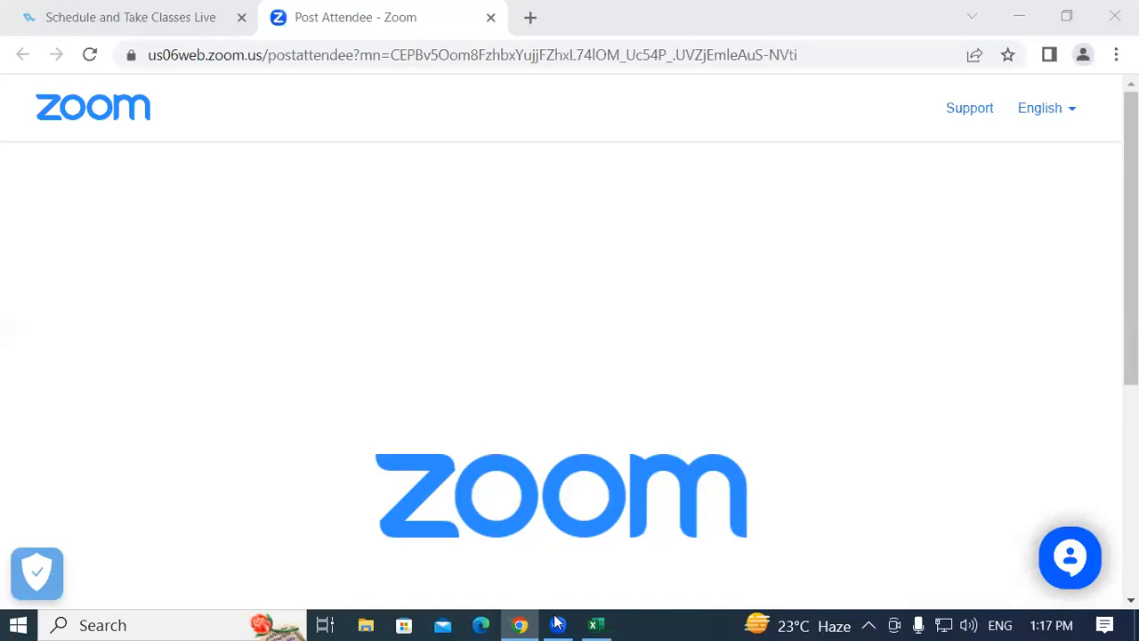
pyautogui.click(594, 624)
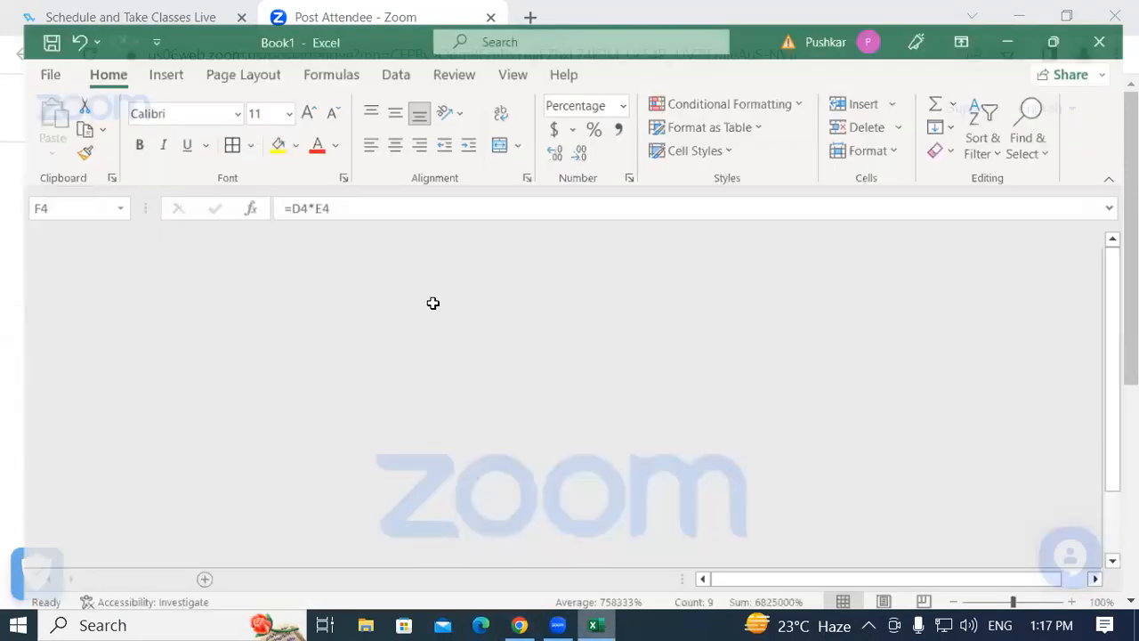
pyautogui.moveTo(432, 303); pyautogui.dragTo(442, 467)
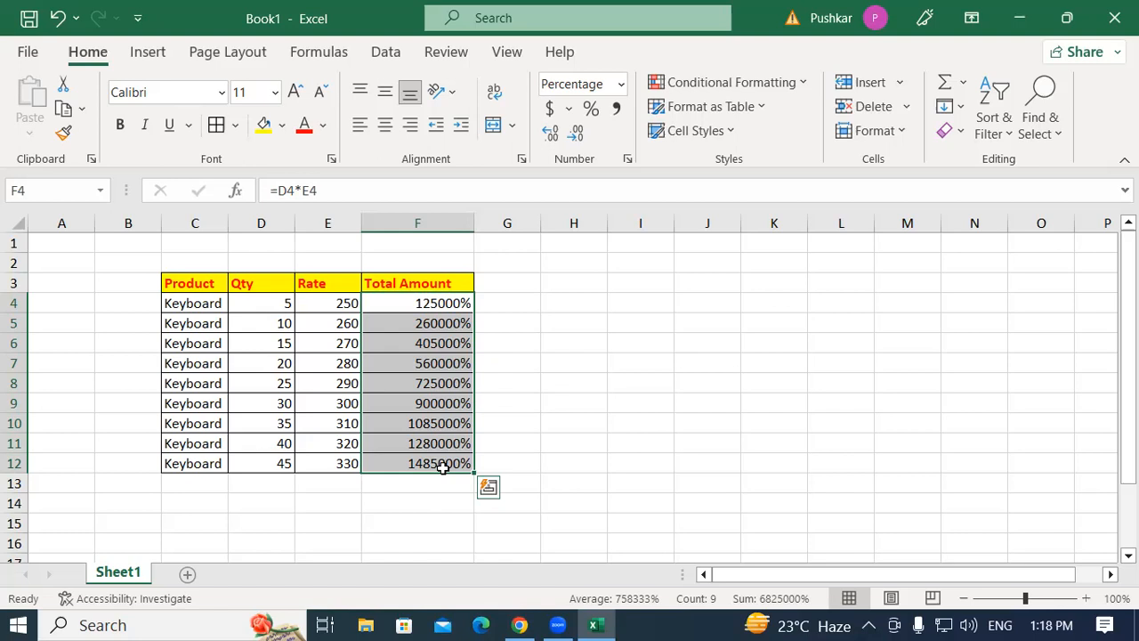
# Type zeros into H3 and into F4, then delete part of the F4 entry.
pyautogui.click(572, 277)
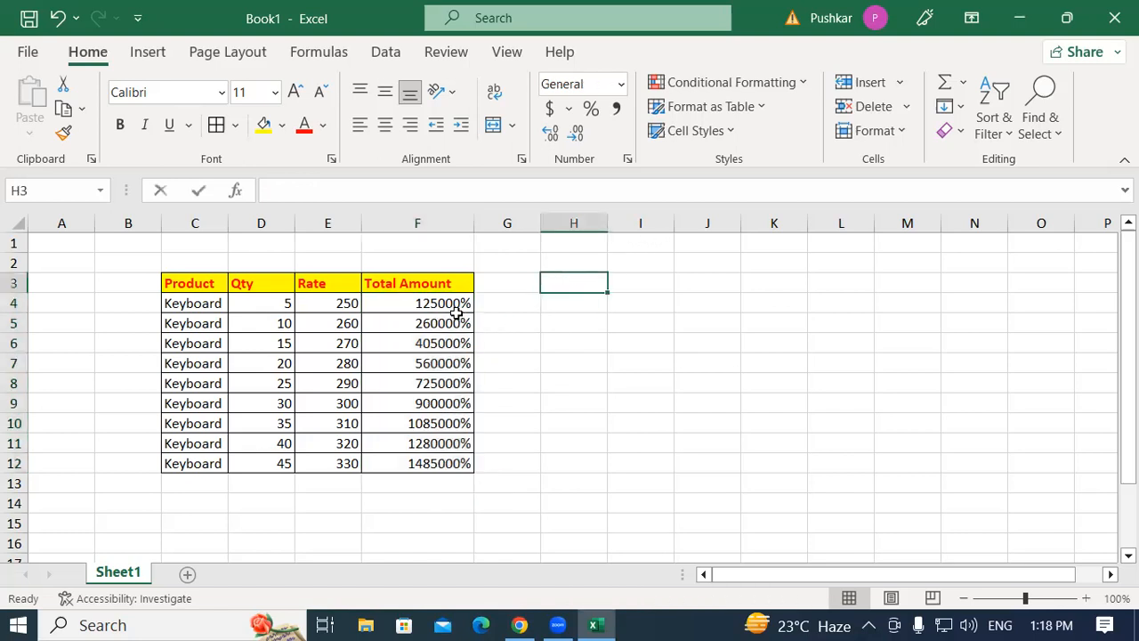
pyautogui.write('000000000000000')
pyautogui.click(437, 304)
pyautogui.write('0000')
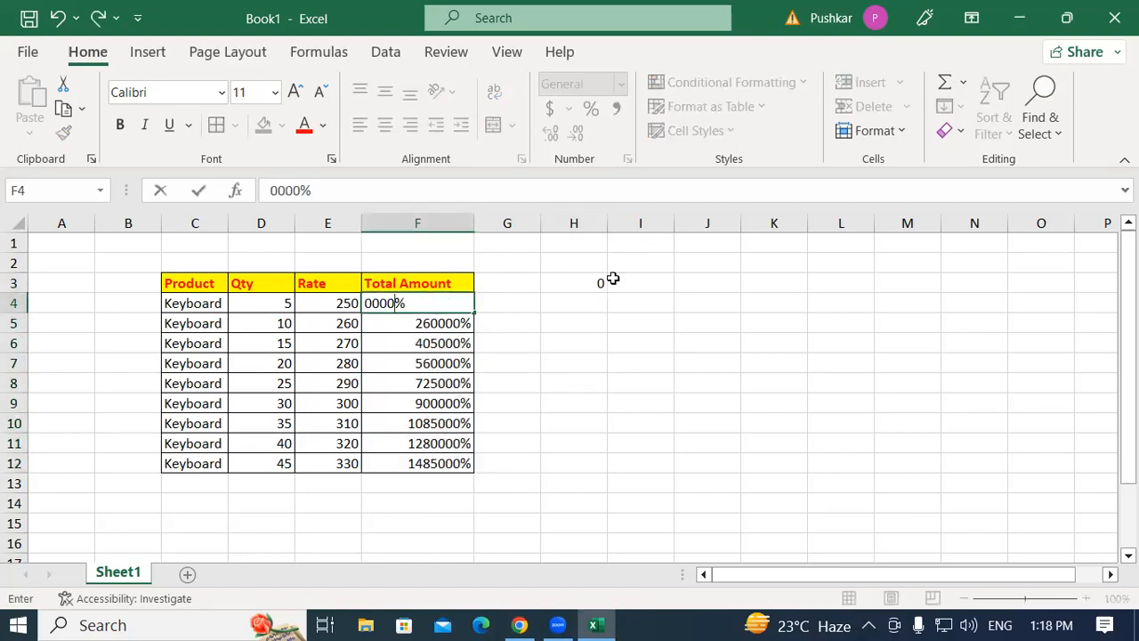
pyautogui.press('BackSpace')
pyautogui.press('BackSpace')
pyautogui.press('BackSpace')
pyautogui.press('BackSpace')
pyautogui.click(560, 357)
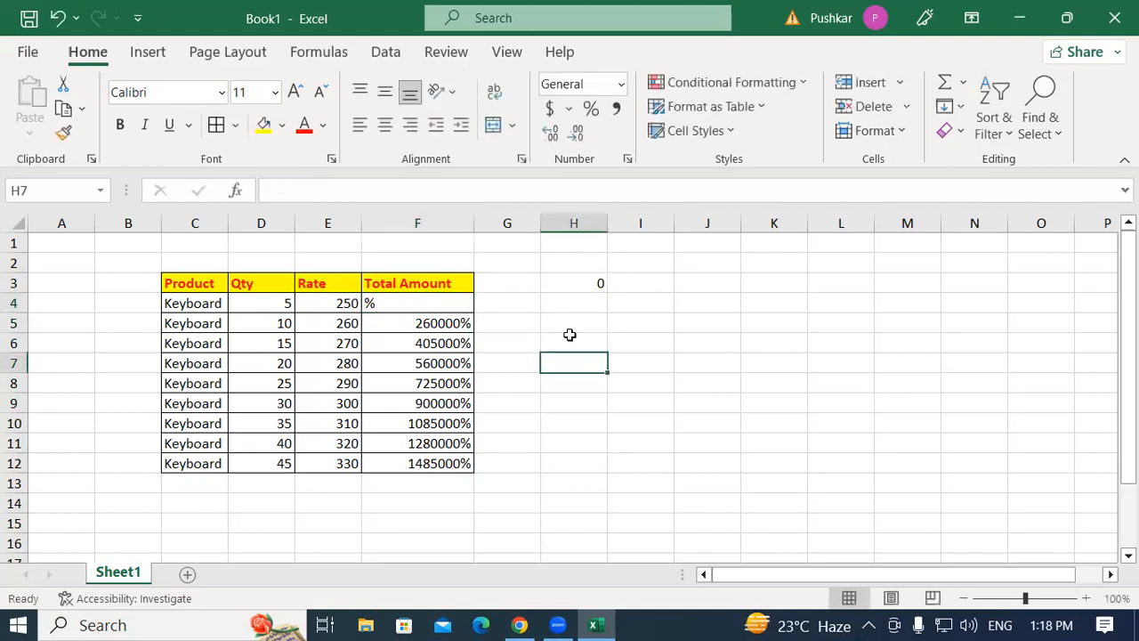
# Undo the four most recent changes to the totals and H3.
pyautogui.hotkey('ctrl', 'z')
pyautogui.hotkey('ctrl', 'z')
pyautogui.hotkey('ctrl', 'z')
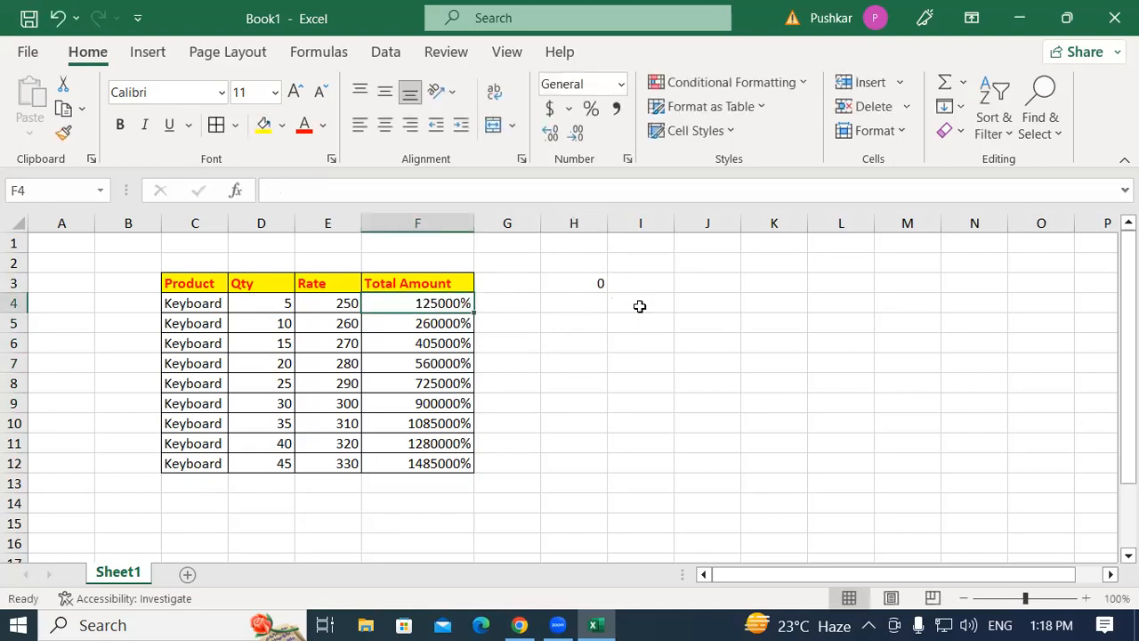
pyautogui.hotkey('ctrl', 'z')
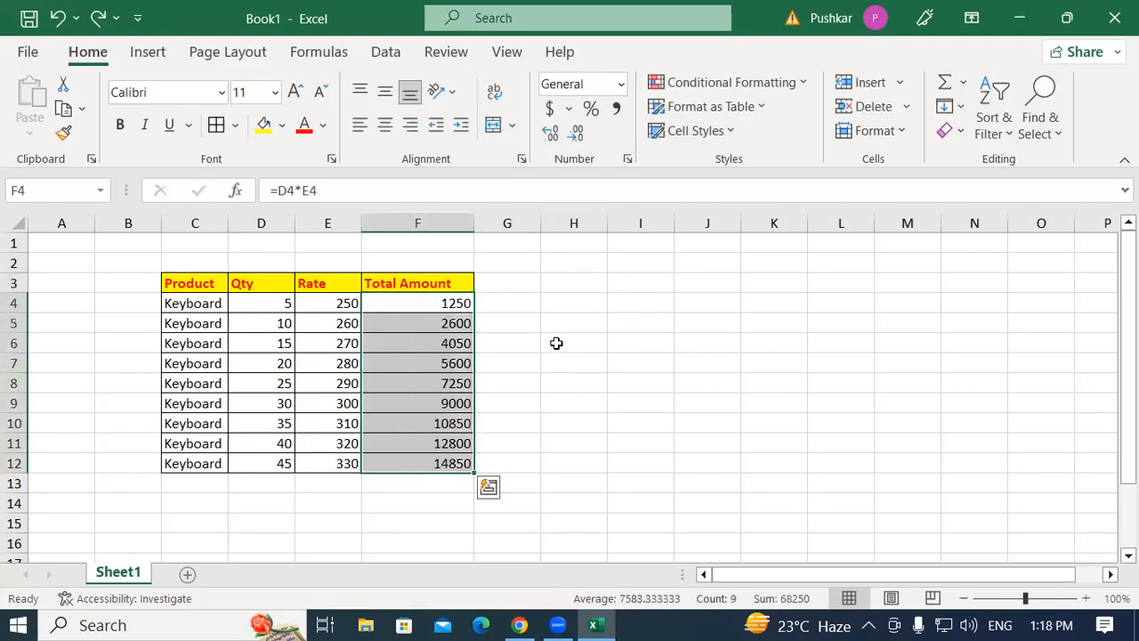
pyautogui.click(646, 318)
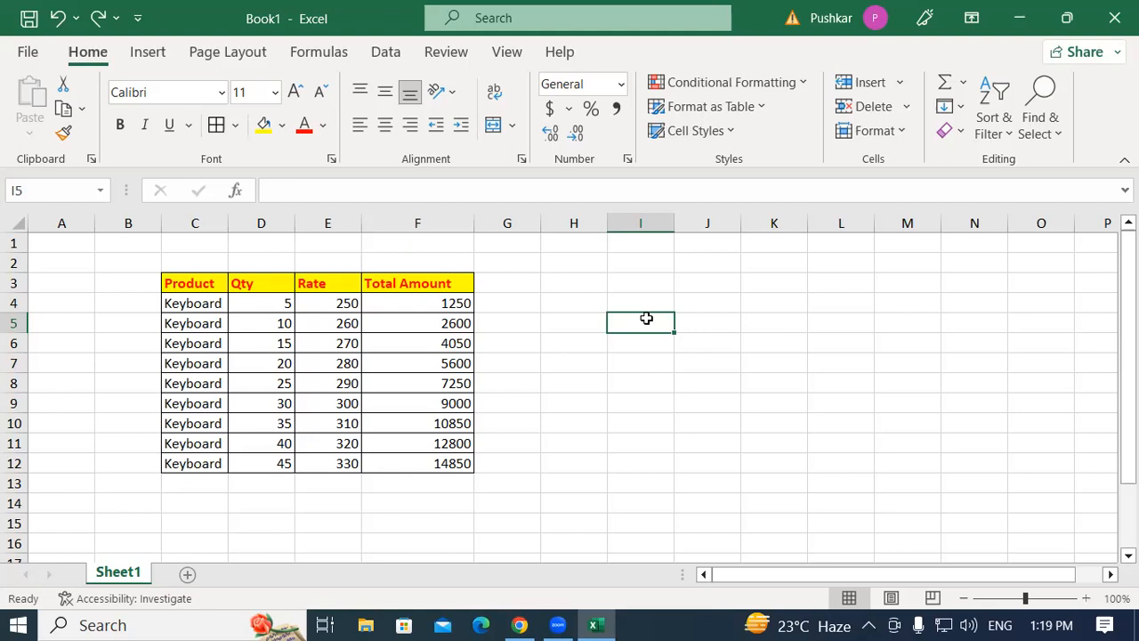
pyautogui.click(454, 299)
pyautogui.click(464, 281)
pyautogui.click(504, 283)
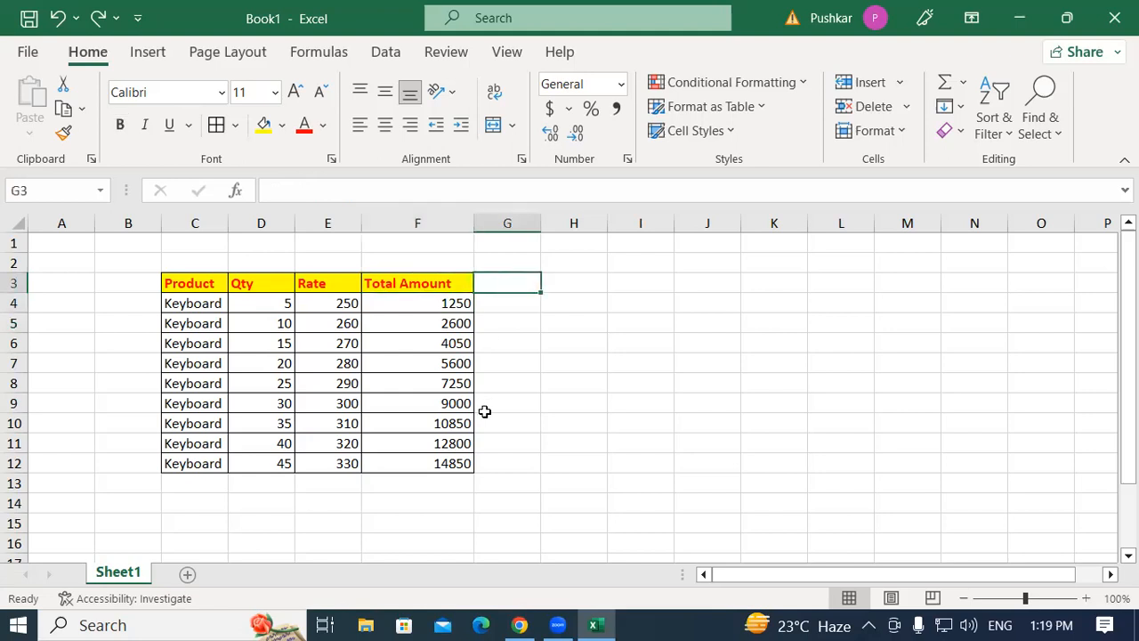
pyautogui.click(503, 466)
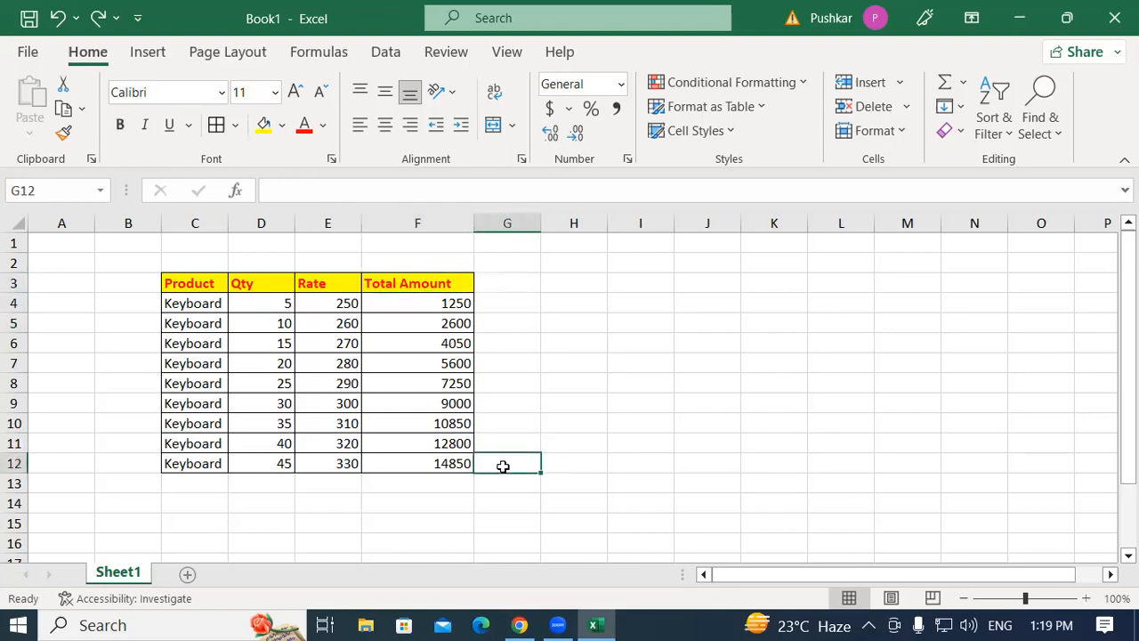
pyautogui.moveTo(410, 281); pyautogui.dragTo(434, 463)
pyautogui.click(491, 417)
pyautogui.click(503, 283)
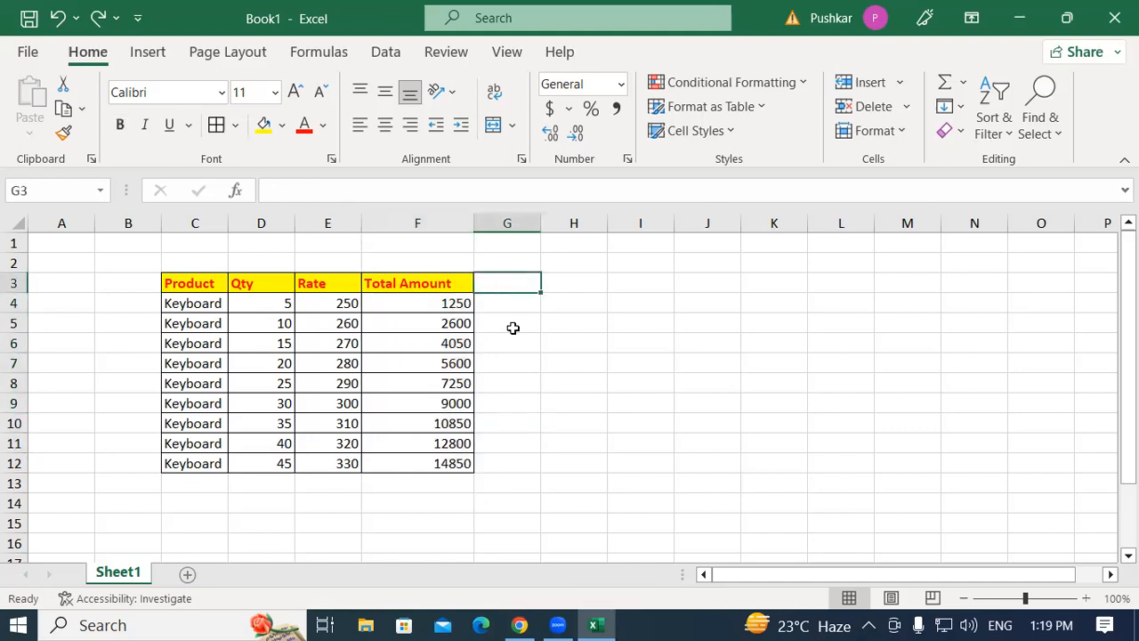
pyautogui.click(623, 284)
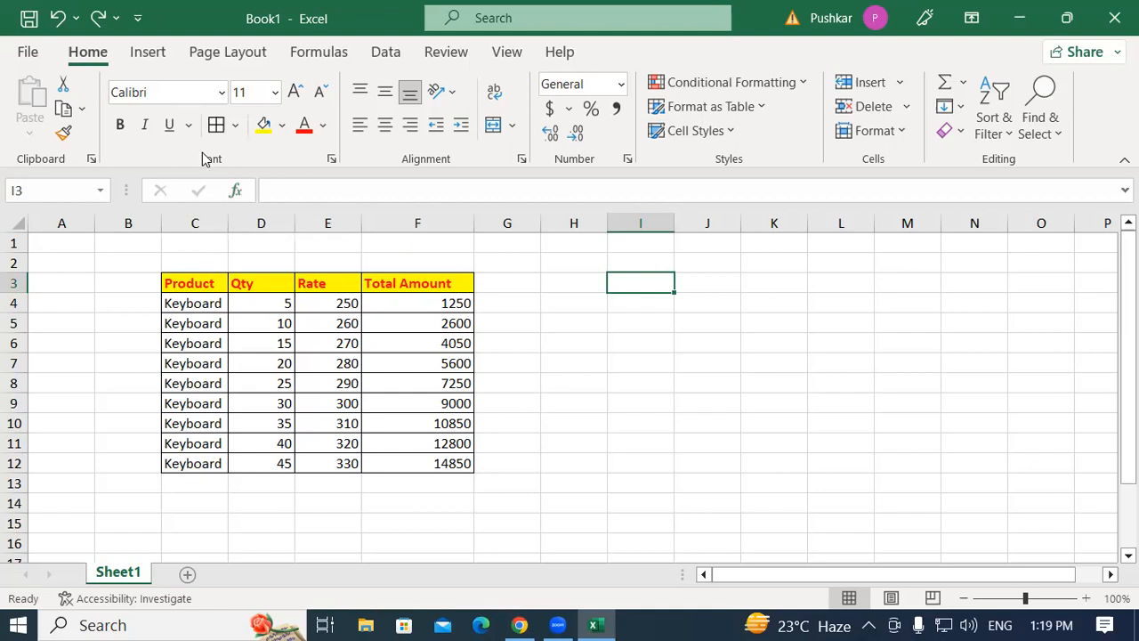
# Insert a SUM function in I3 through Insert Function, with 5 and 15 as its two numbers.
pyautogui.click(237, 194)
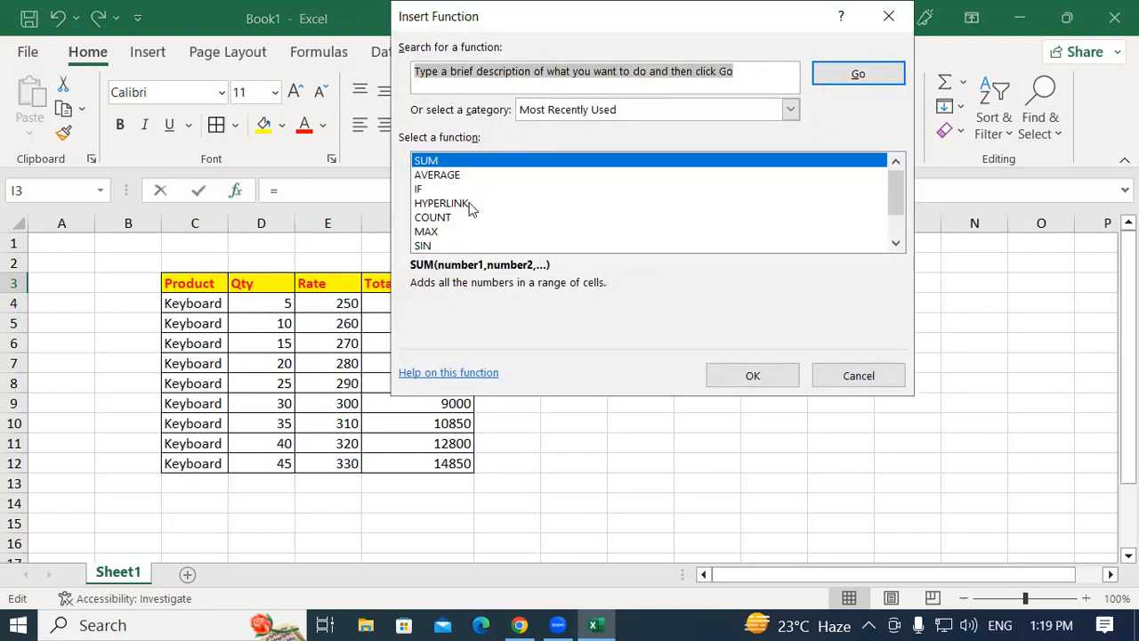
pyautogui.click(750, 379)
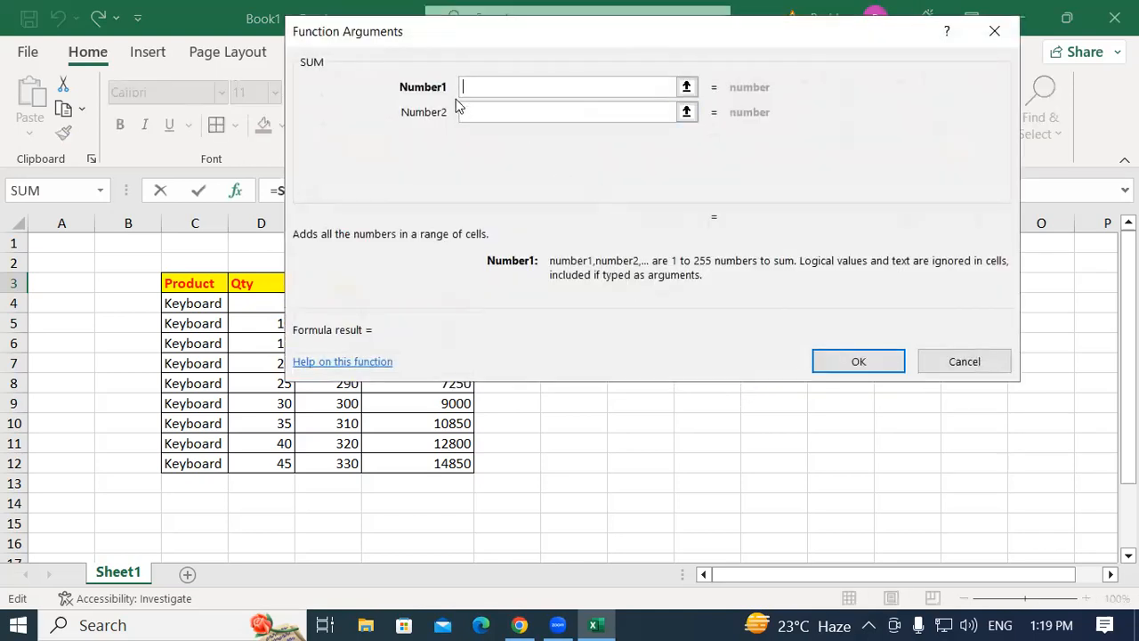
pyautogui.write('5')
pyautogui.click(483, 112)
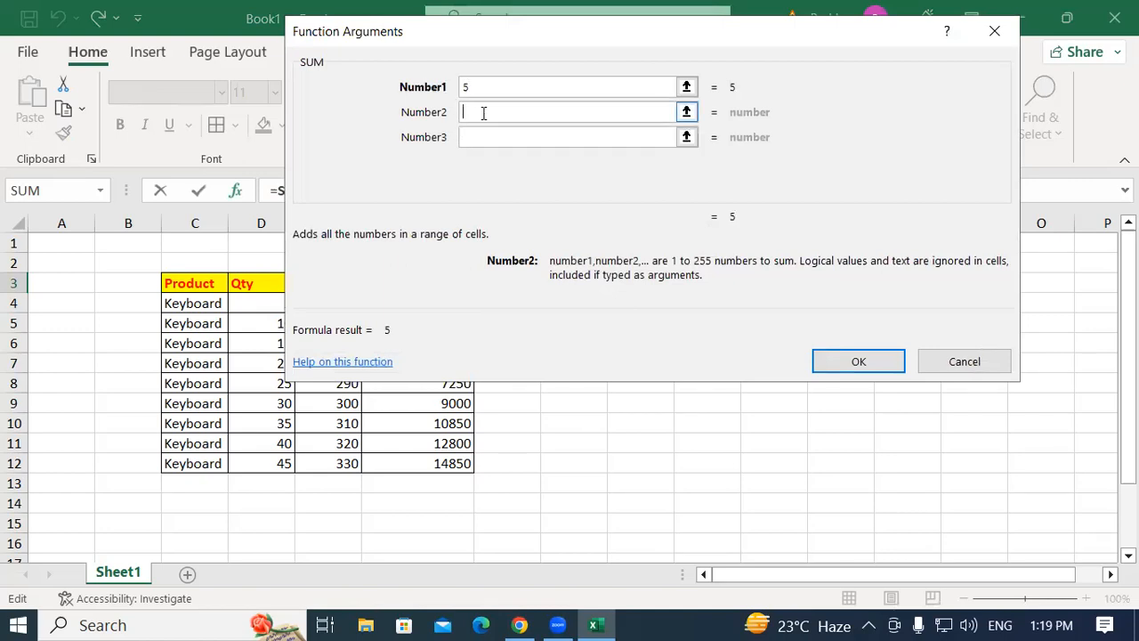
pyautogui.write('15')
pyautogui.click(863, 361)
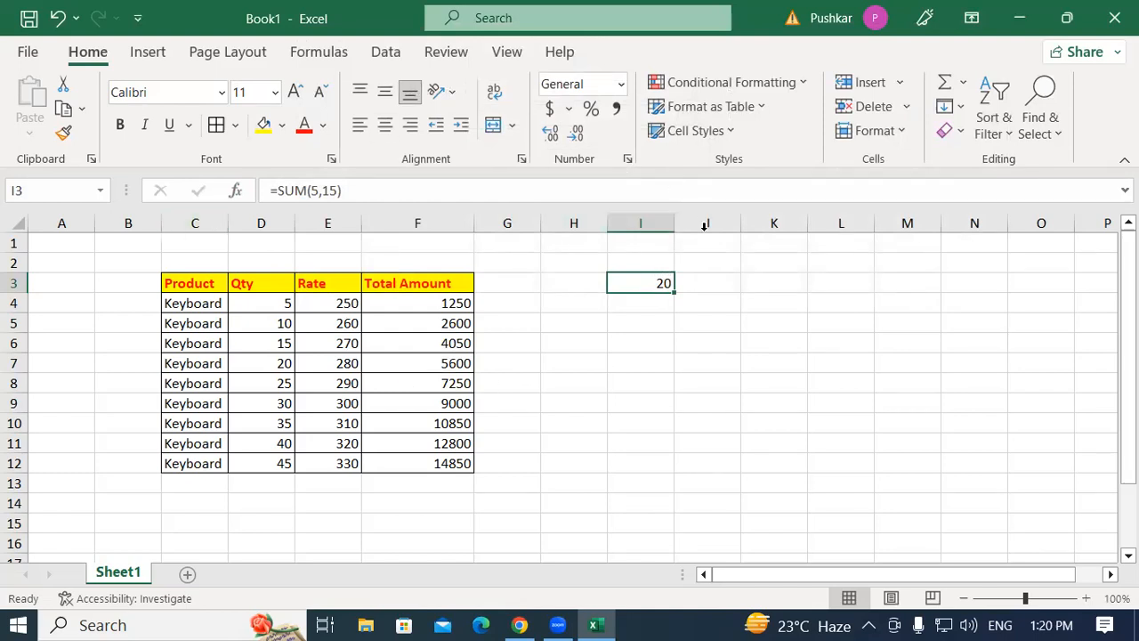
# Insert a MAX function in J3 through Insert Function, with the numbers 15, 10 and 20.
pyautogui.click(668, 346)
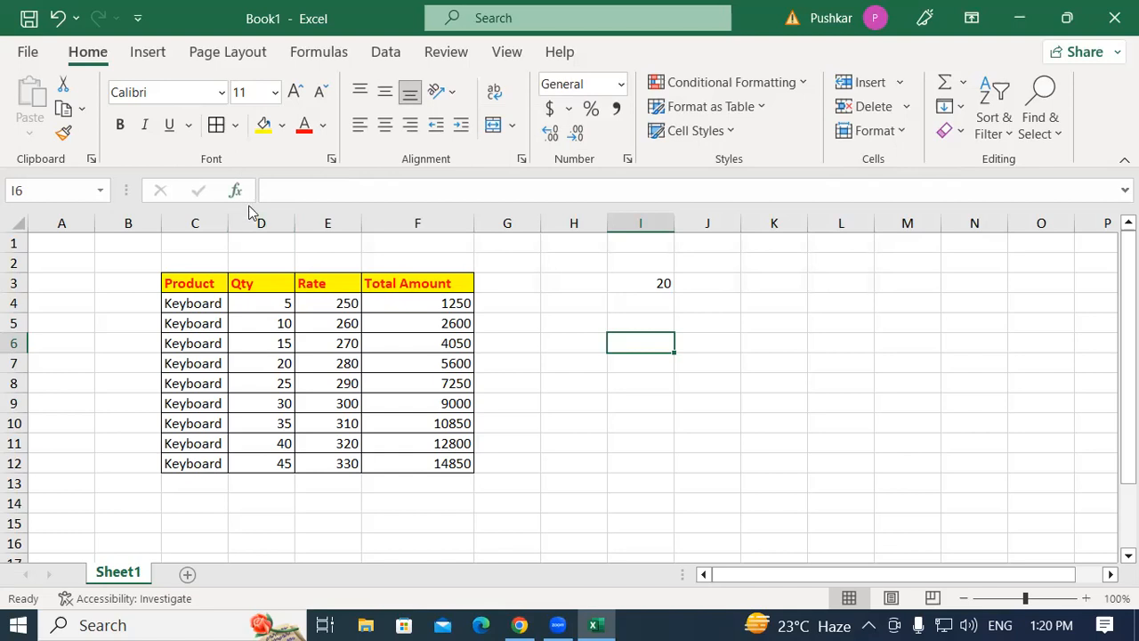
pyautogui.click(714, 284)
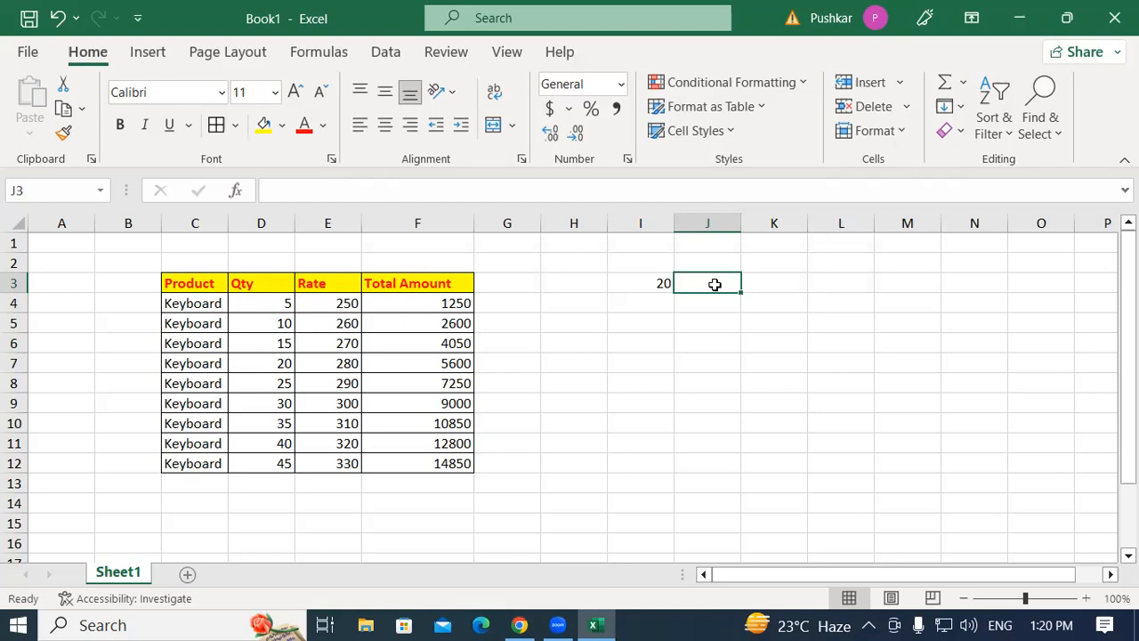
pyautogui.hotkey('shift', 'F3')
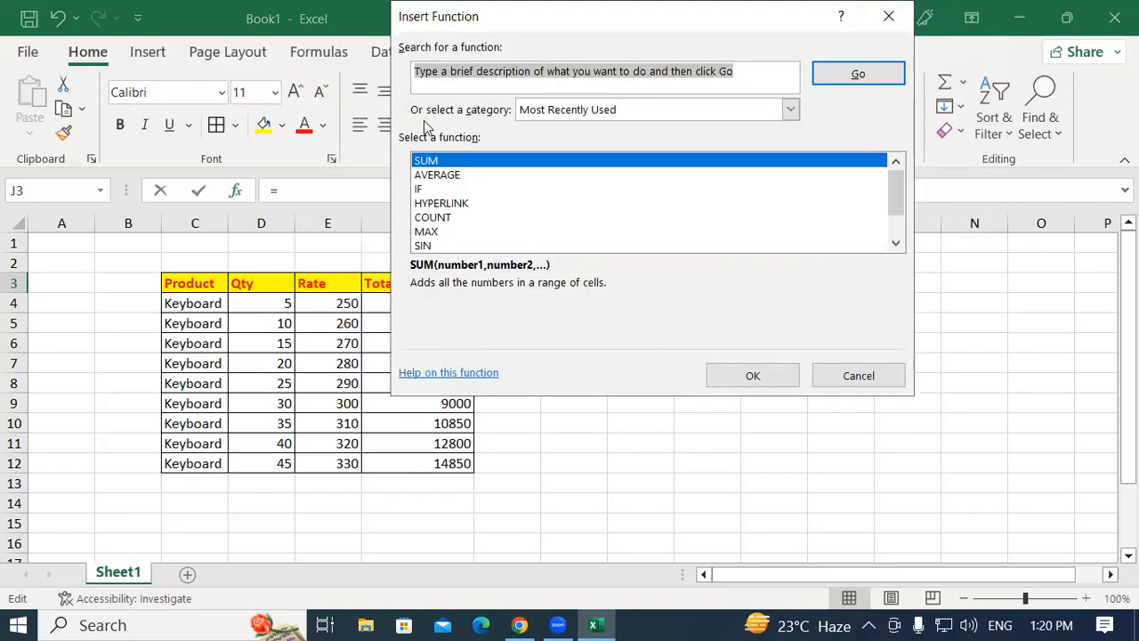
pyautogui.click(456, 235)
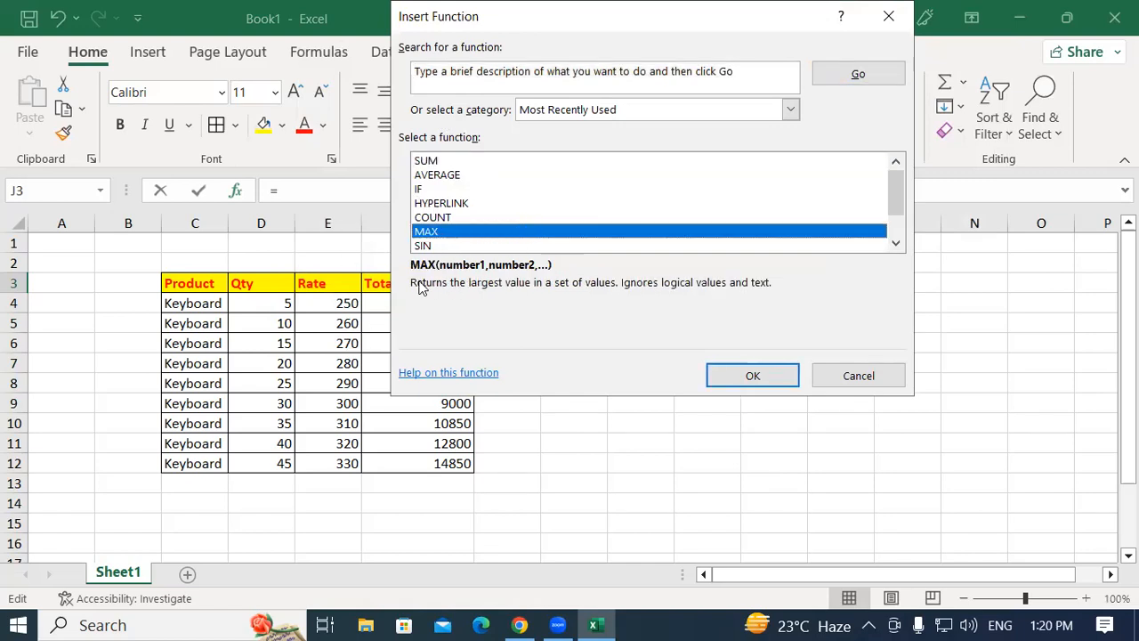
pyautogui.click(732, 373)
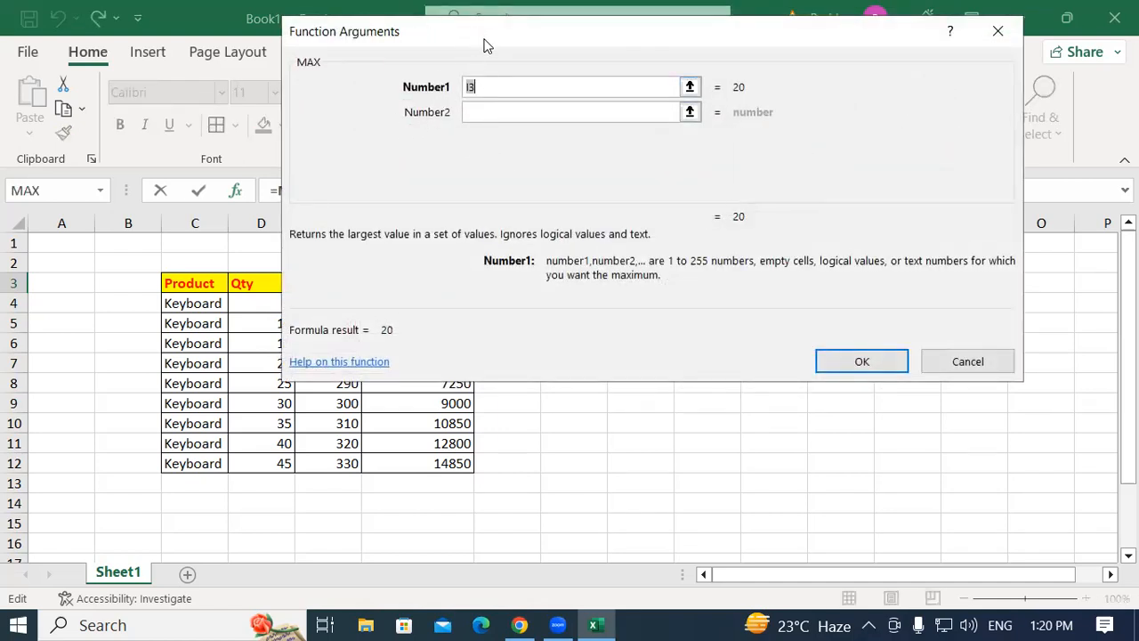
pyautogui.moveTo(487, 44); pyautogui.dragTo(527, 174)
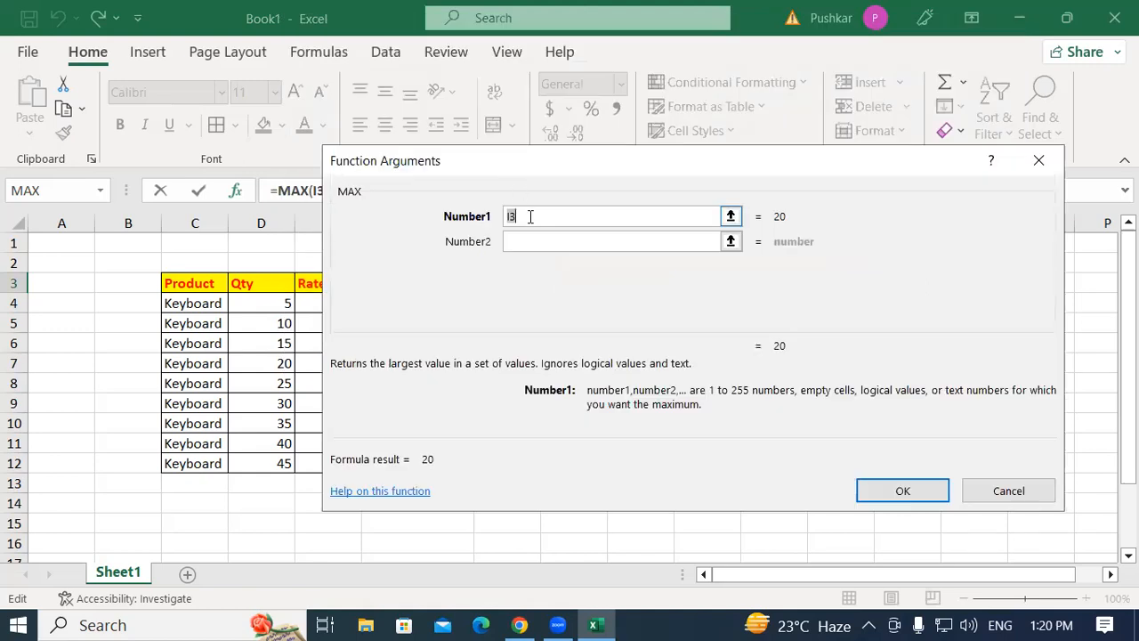
pyautogui.write('15')
pyautogui.click(534, 241)
pyautogui.write('10')
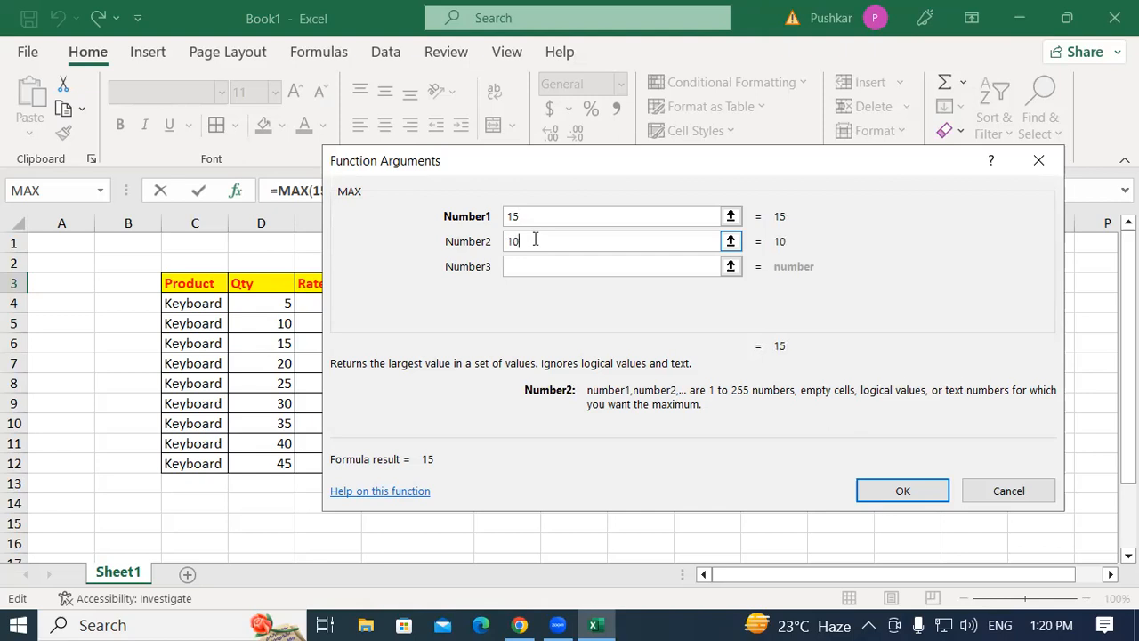
pyautogui.click(553, 266)
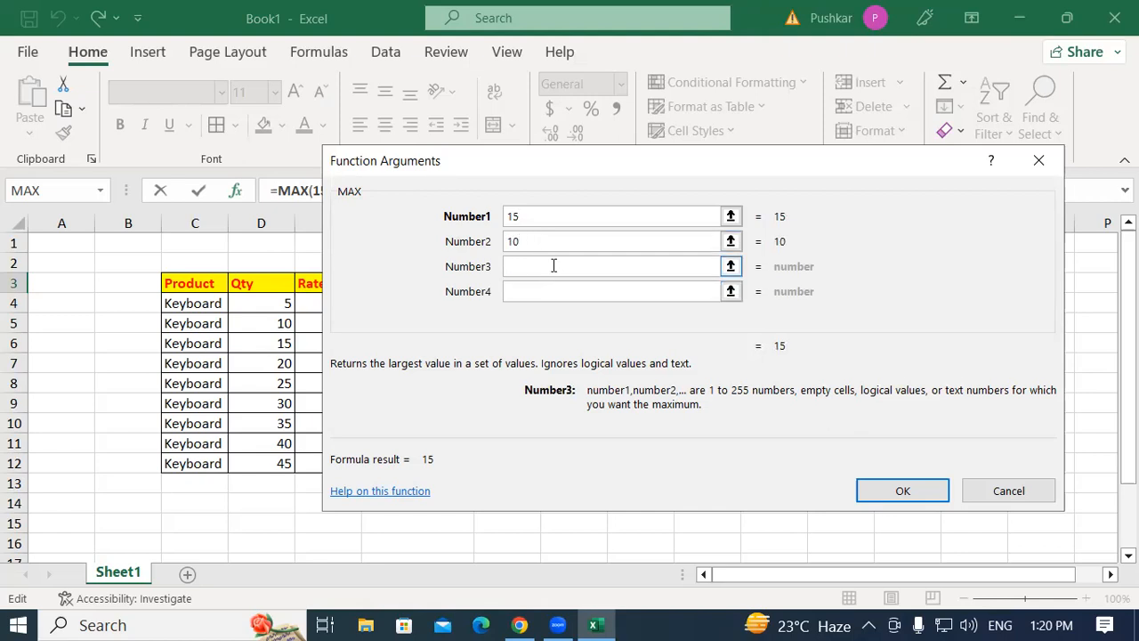
pyautogui.write('20')
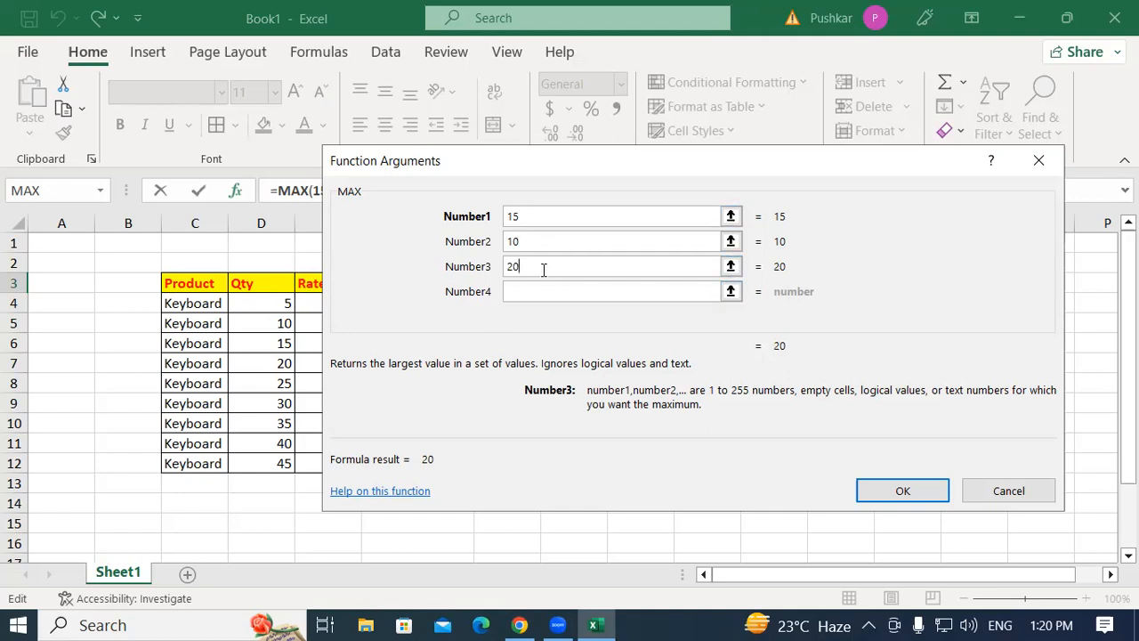
pyautogui.click(908, 495)
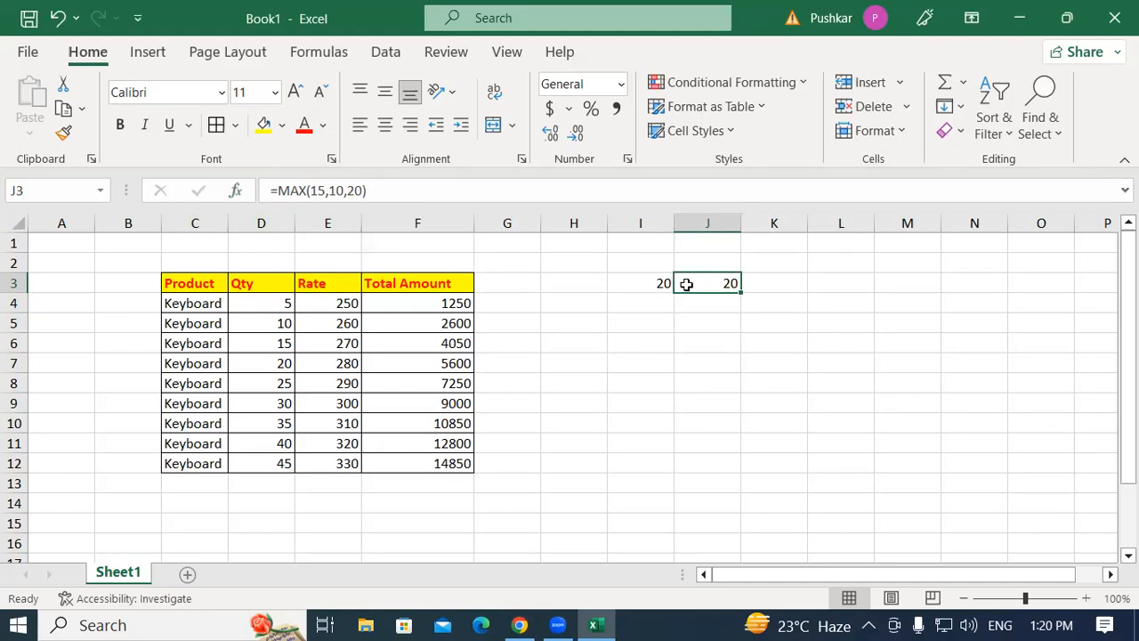
# Reopen the function arguments of the MAX formula in J3 and close them again.
pyautogui.click(307, 180)
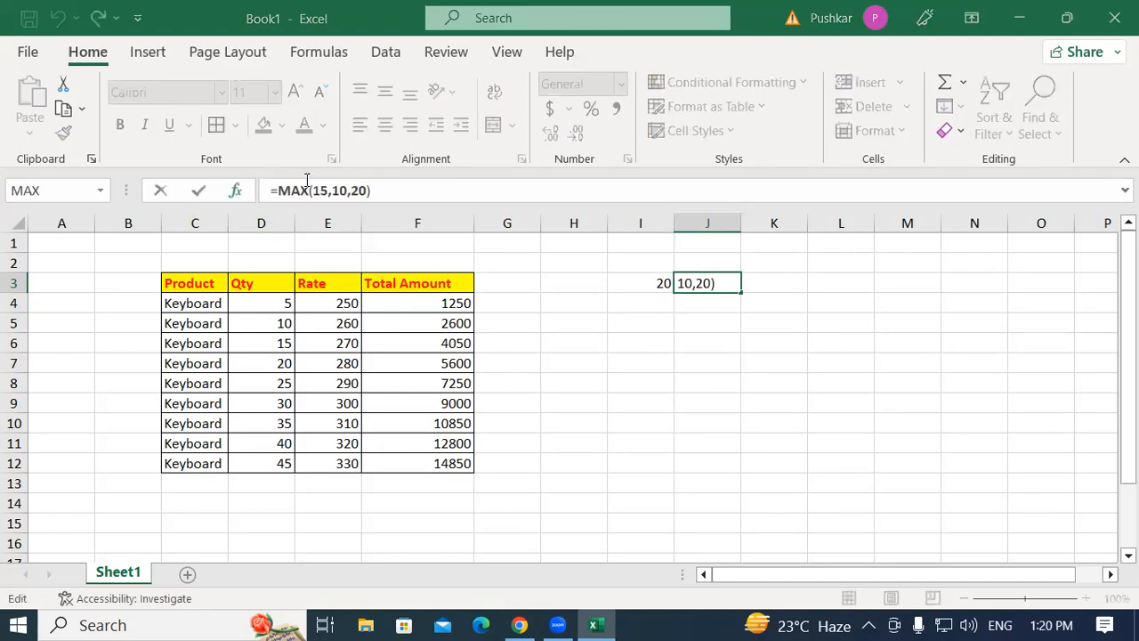
pyautogui.hotkey('shift', 'F3')
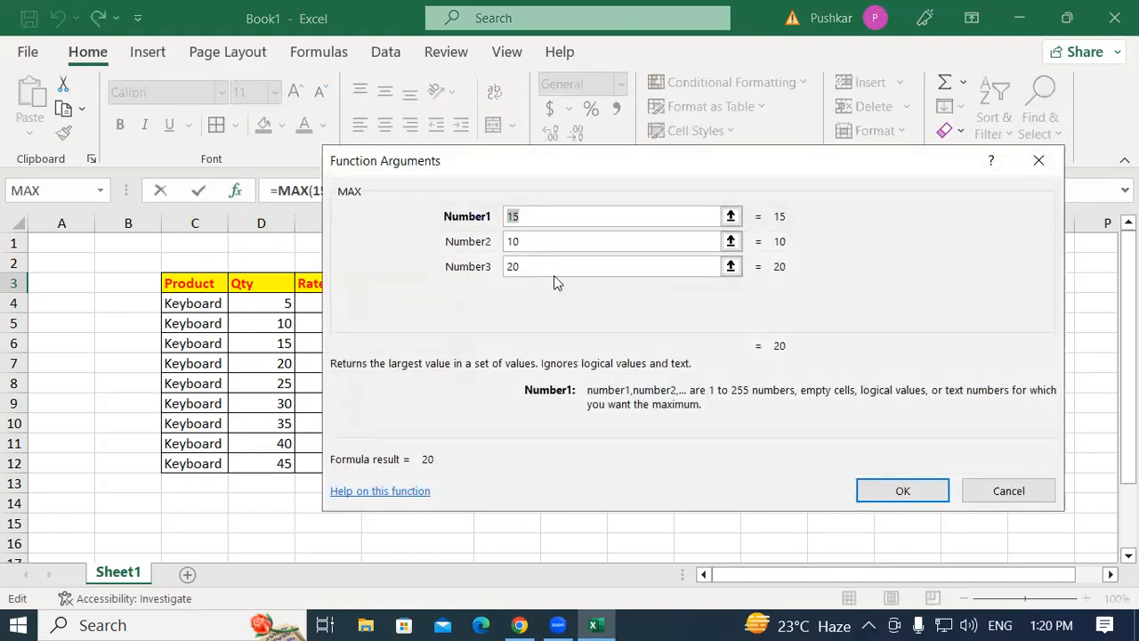
pyautogui.click(1023, 497)
# Browse the Insert Function categories Financial, Date & Time, Lookup & Reference and Database, then close the function list.
pyautogui.click(585, 342)
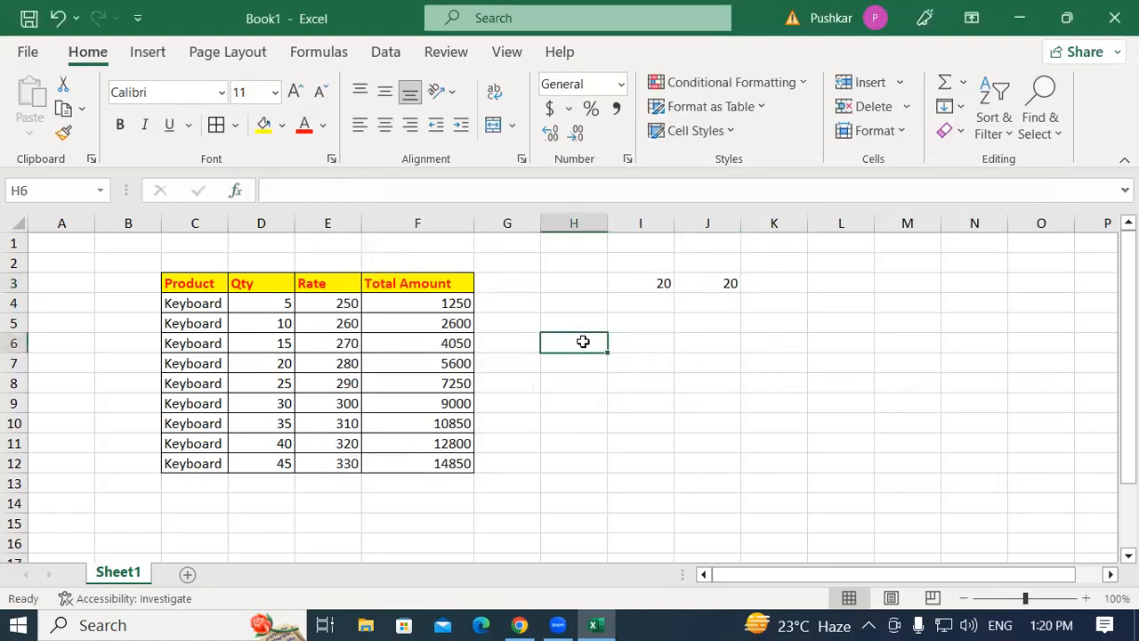
pyautogui.click(236, 192)
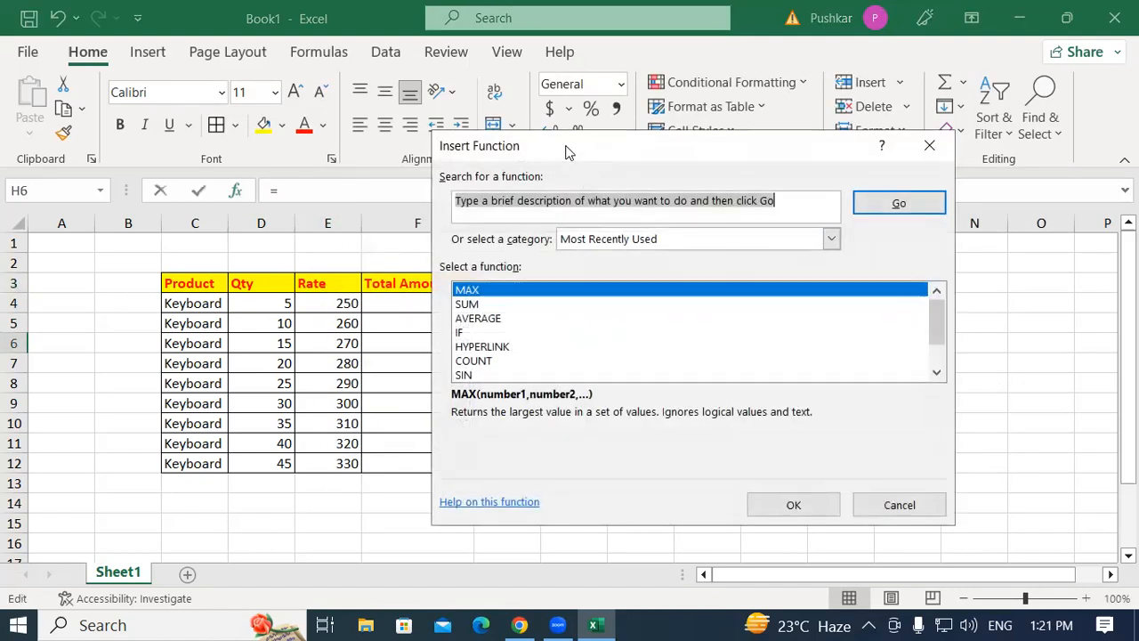
pyautogui.moveTo(567, 151); pyautogui.dragTo(391, 59)
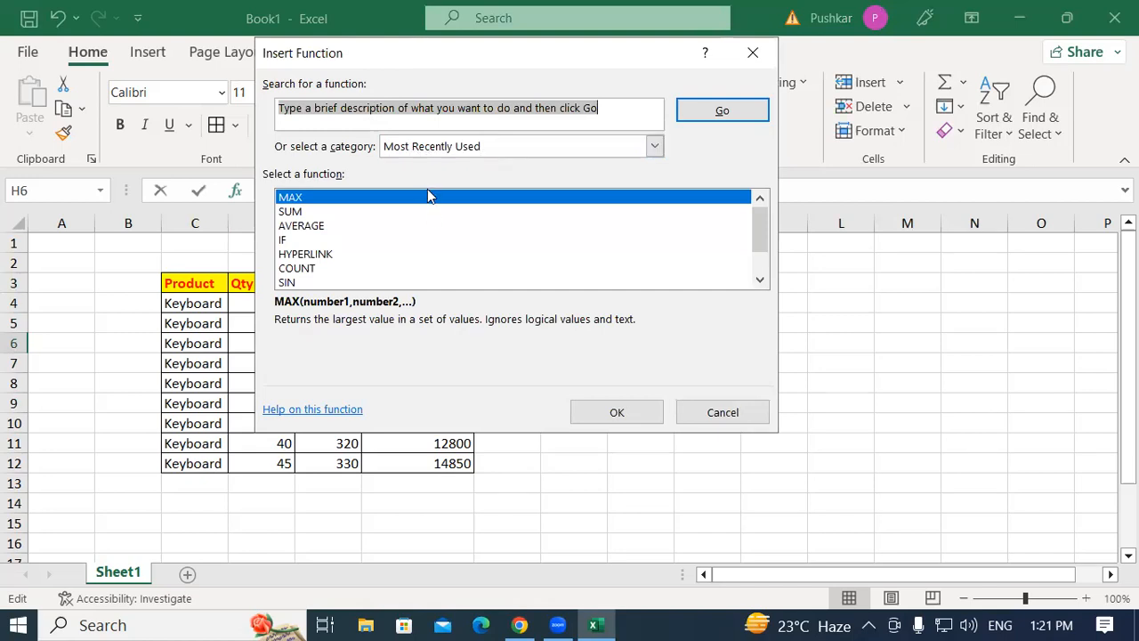
pyautogui.click(654, 148)
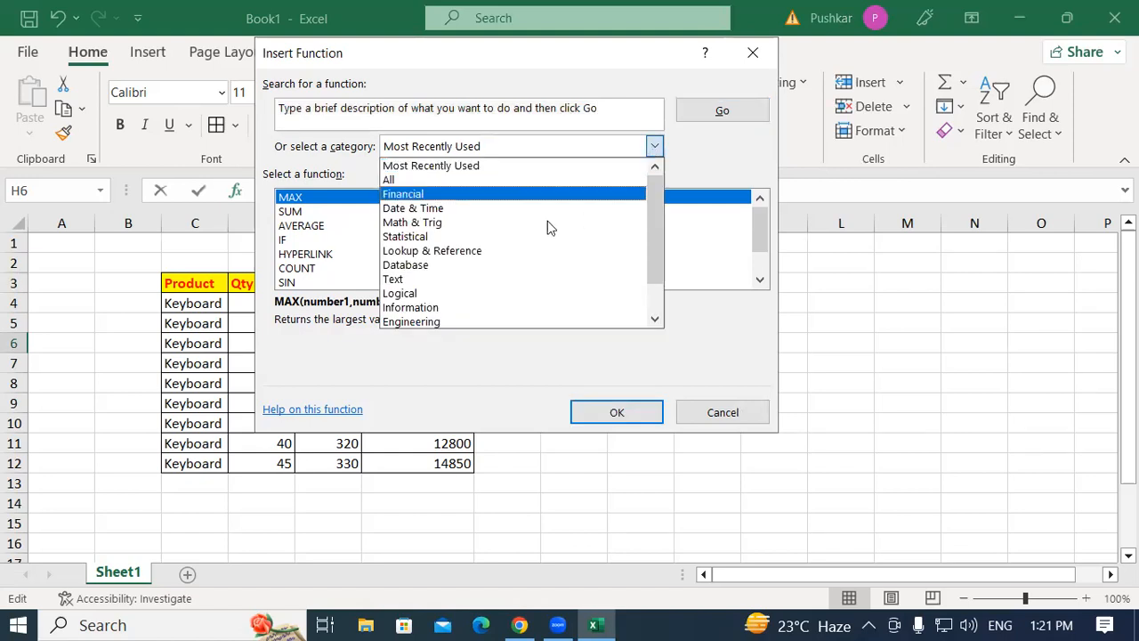
pyautogui.click(413, 195)
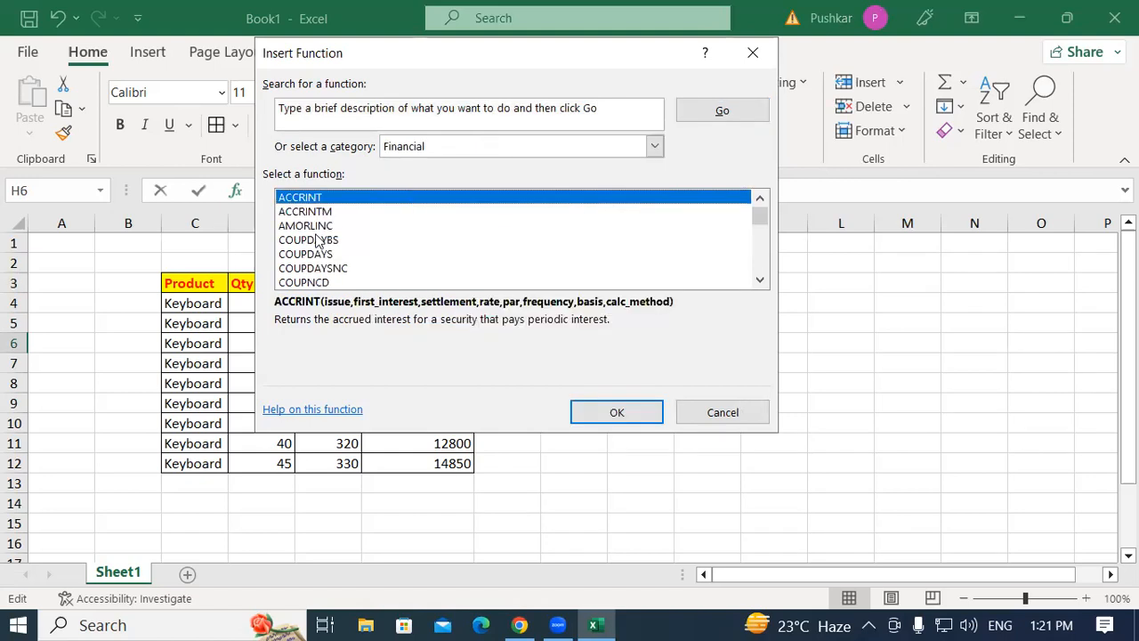
pyautogui.click(653, 146)
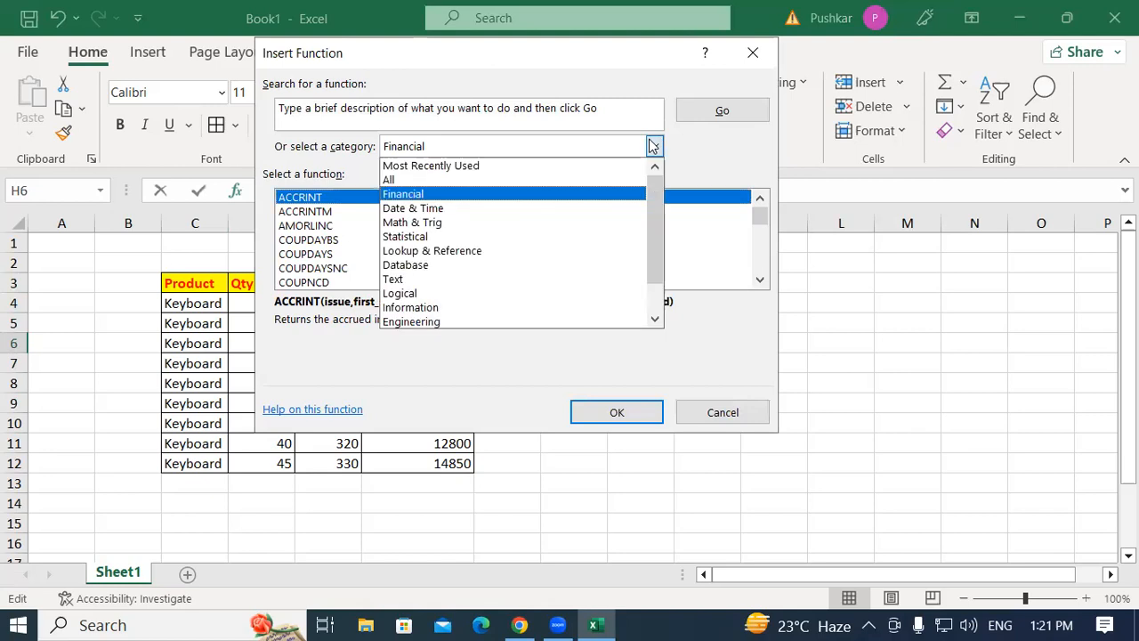
pyautogui.click(487, 210)
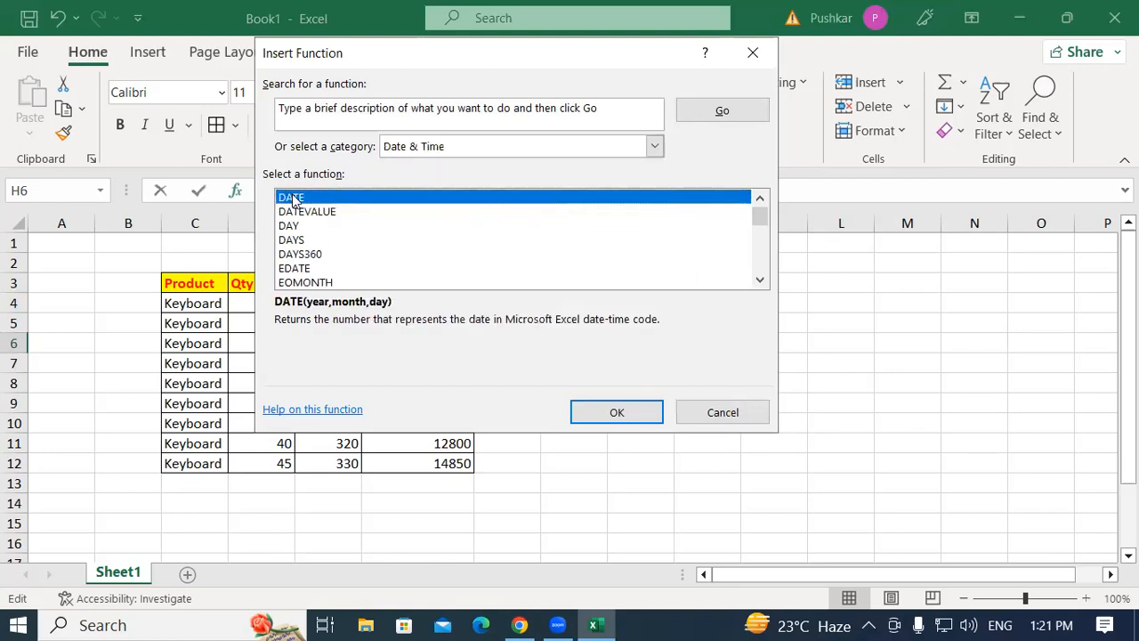
pyautogui.click(655, 150)
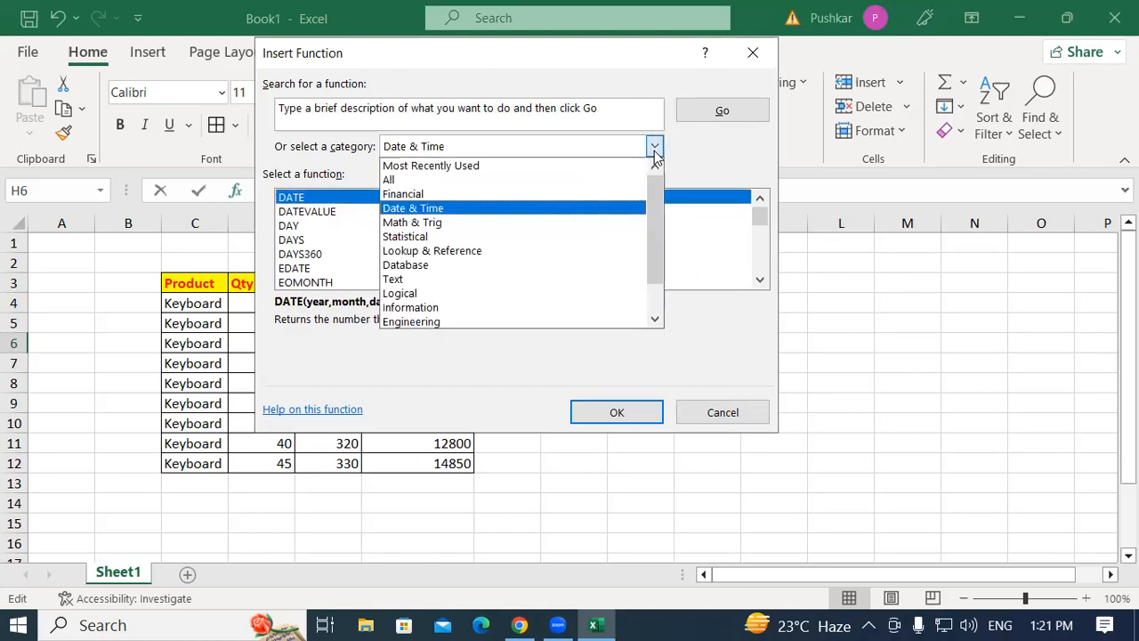
pyautogui.click(479, 253)
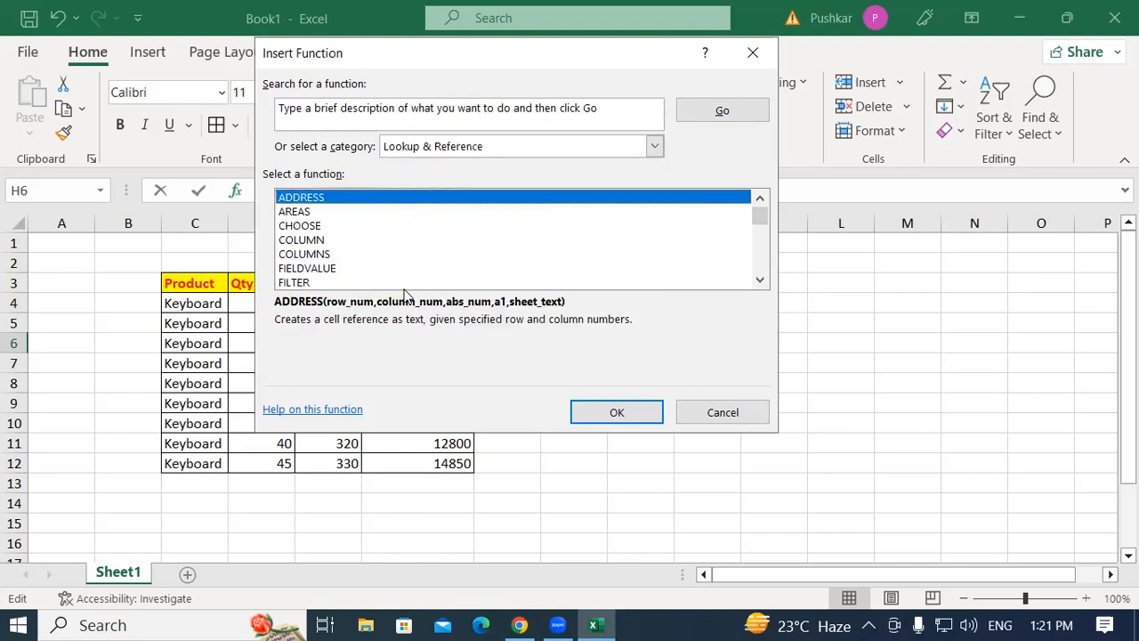
pyautogui.click(654, 146)
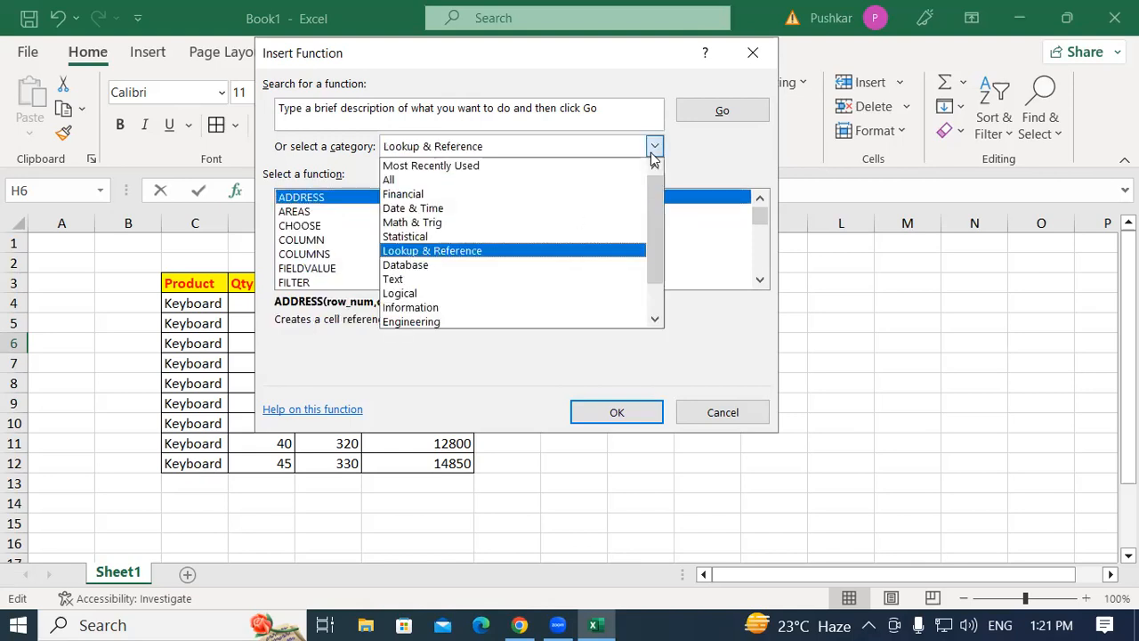
pyautogui.click(438, 267)
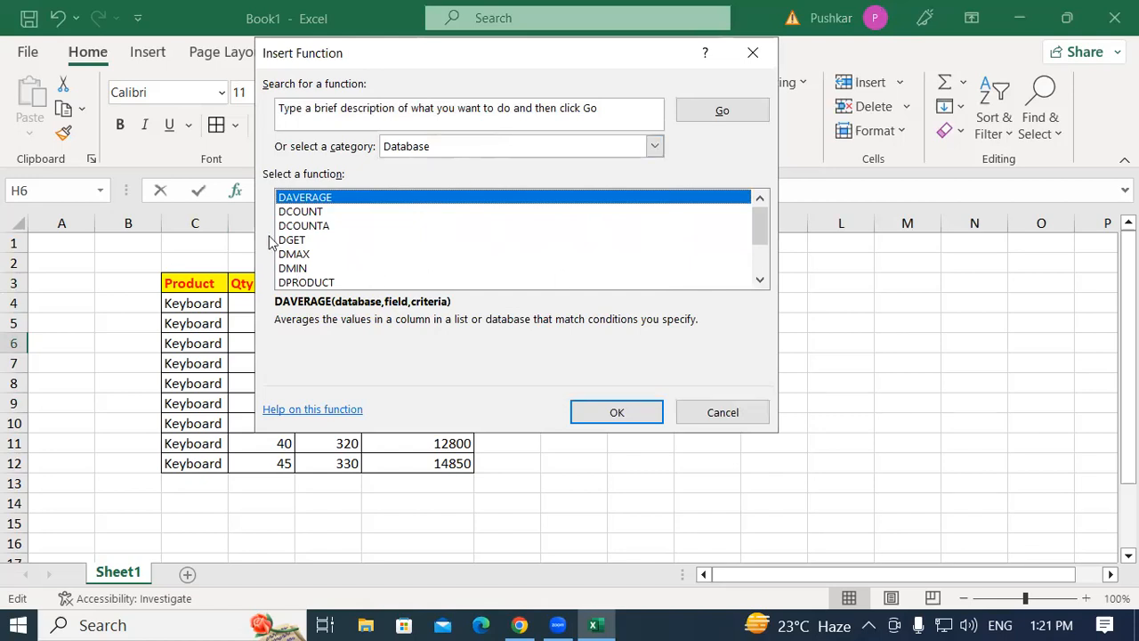
pyautogui.scroll(-2, 320, 283)
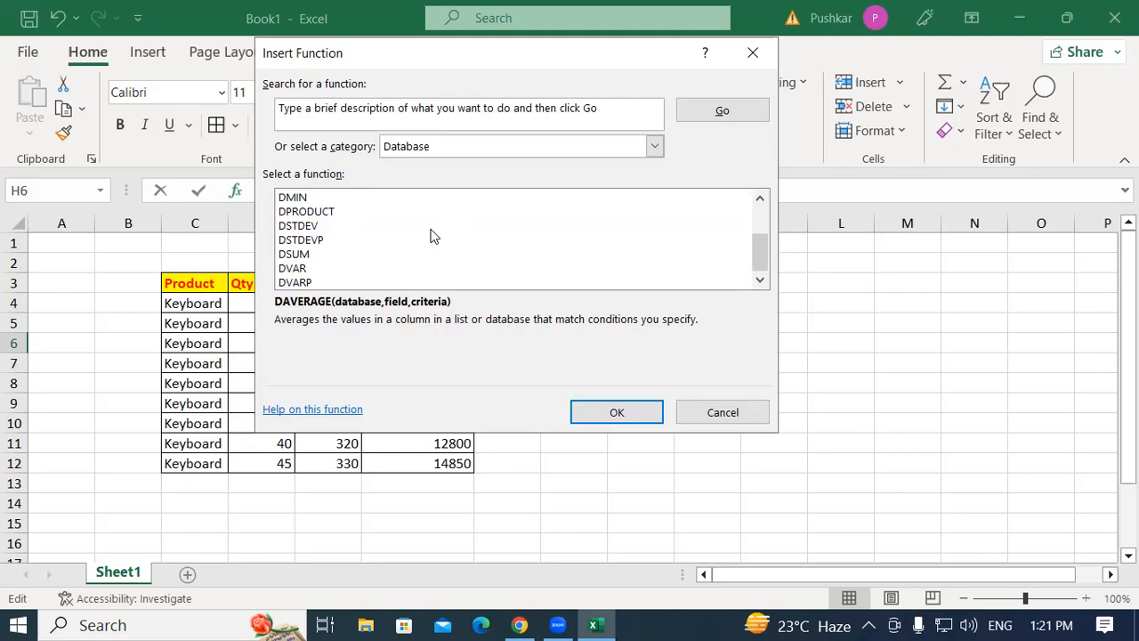
pyautogui.click(716, 423)
# Add an AutoSum total of the Total Amount values F4:F12 in cell F13.
pyautogui.click(712, 321)
pyautogui.click(600, 310)
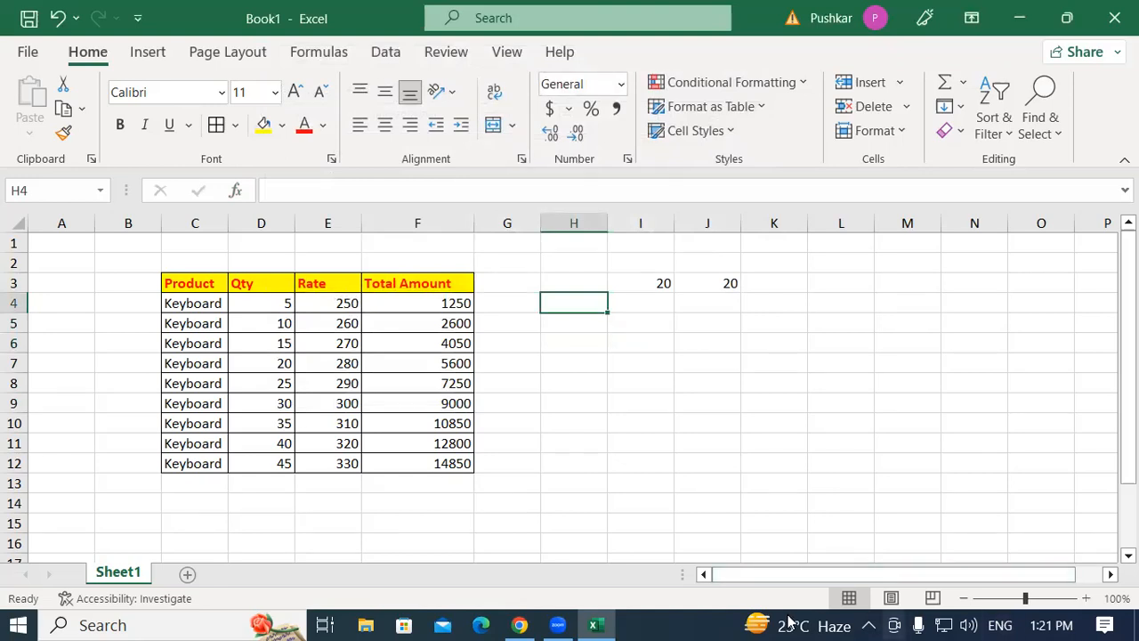
pyautogui.moveTo(415, 308); pyautogui.dragTo(424, 464)
pyautogui.click(453, 486)
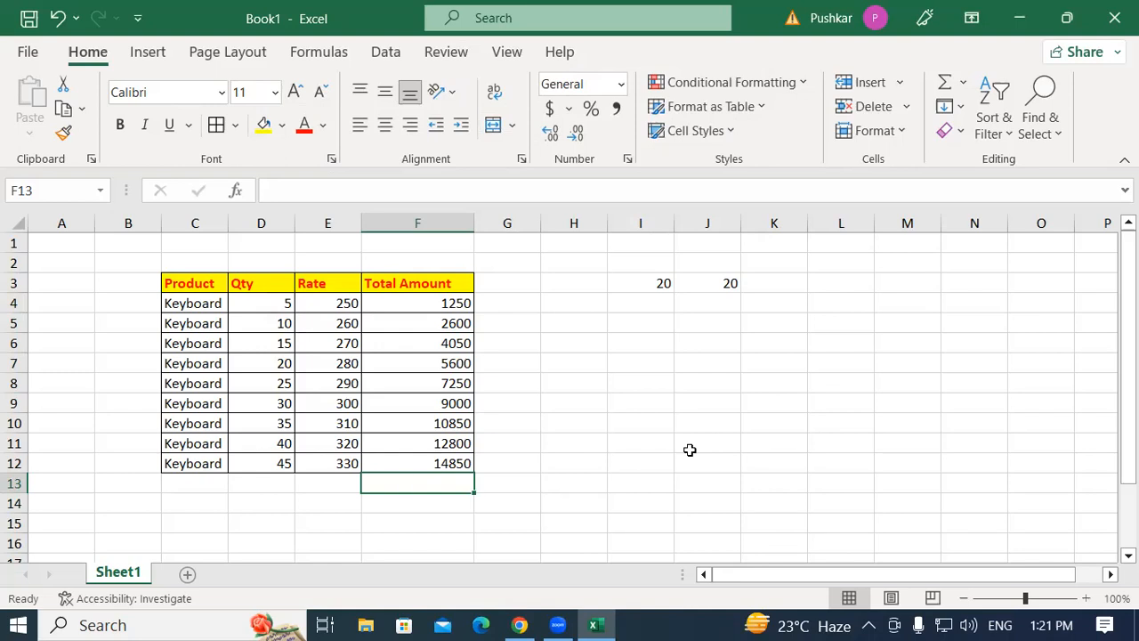
pyautogui.hotkey('alt', '=')
pyautogui.press('Return')
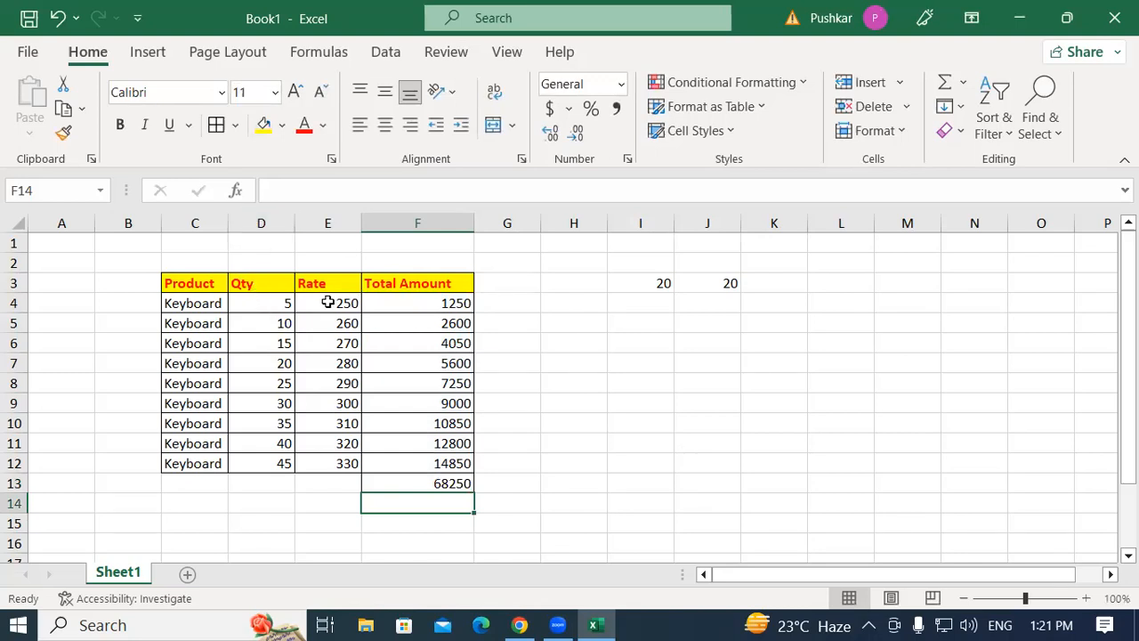
# Insert an AutoSum in cell G4 that totals D4:F4.
pyautogui.click(505, 304)
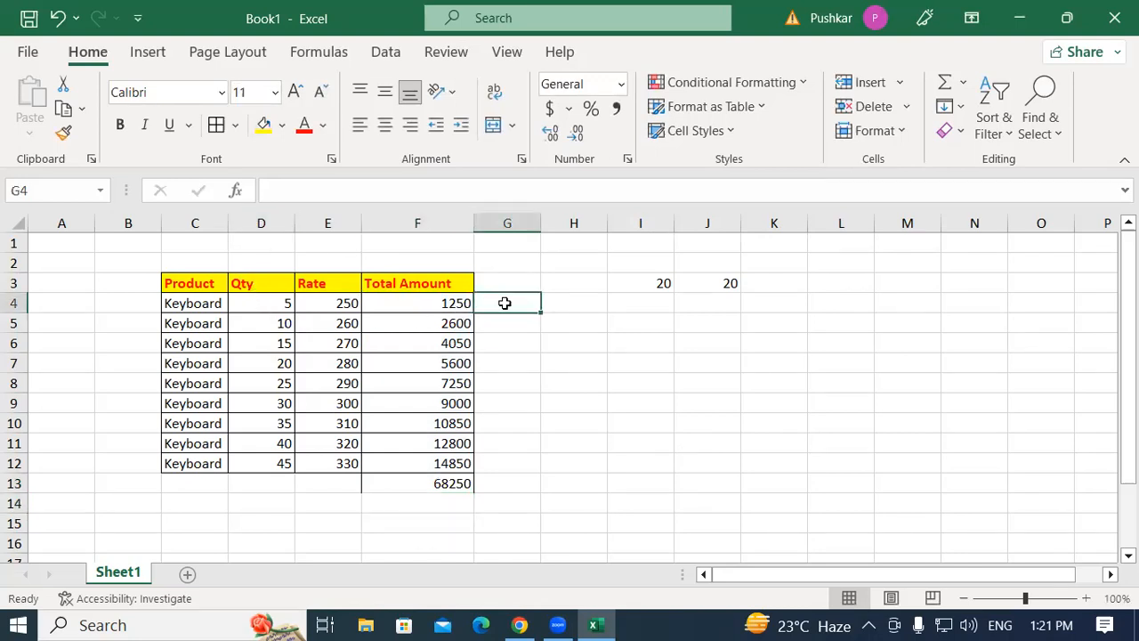
pyautogui.hotkey('alt', '=')
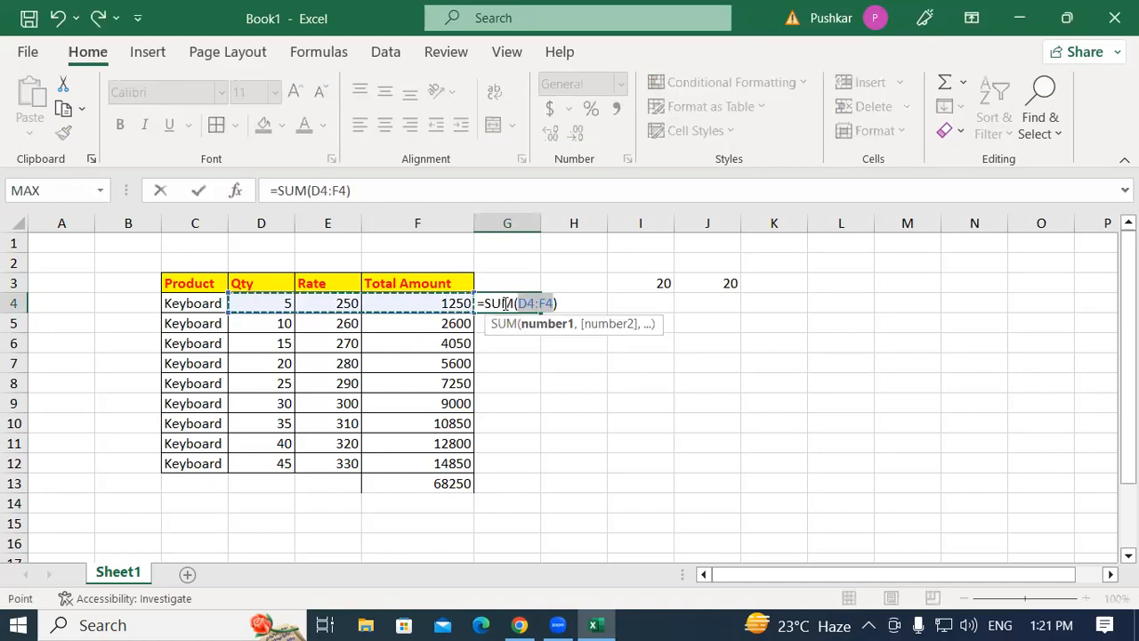
pyautogui.press('Return')
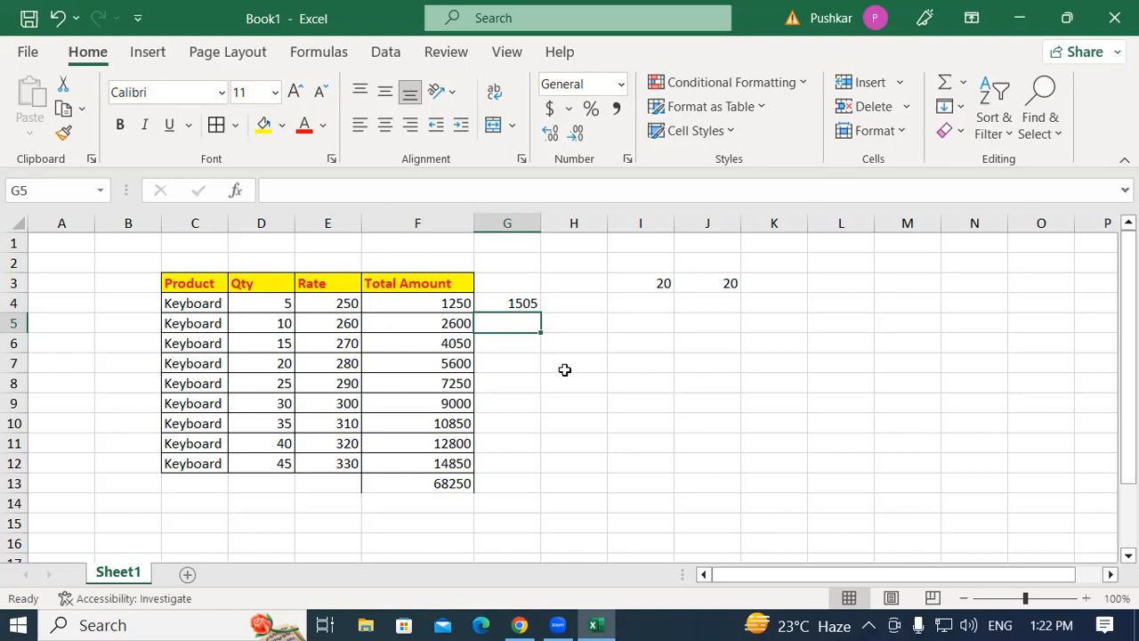
# Zoom the worksheet in and out to view the table at different magnifications.
pyautogui.click(625, 385)
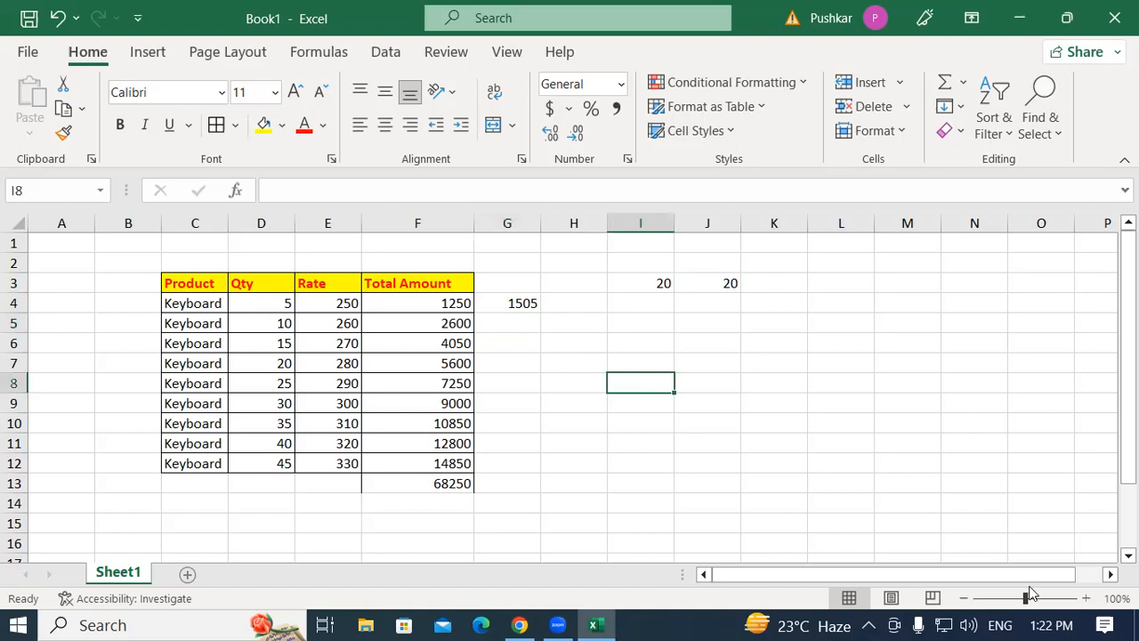
pyautogui.click(1087, 597)
pyautogui.click(1086, 598)
pyautogui.click(1088, 599)
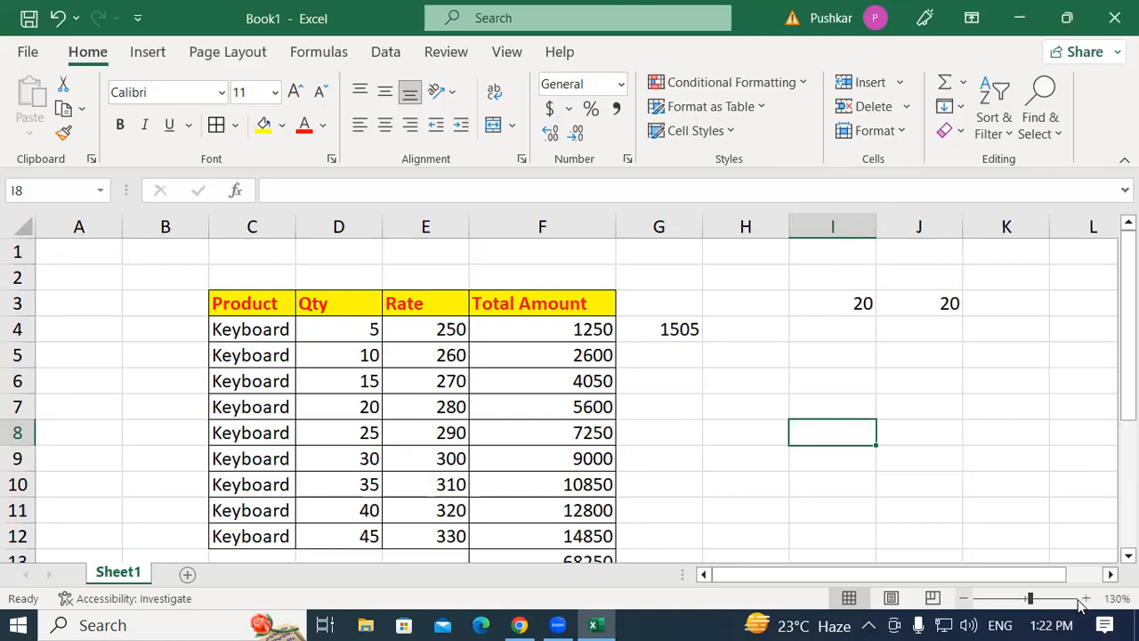
pyautogui.click(964, 598)
pyautogui.click(964, 598)
pyautogui.click(964, 598)
pyautogui.click(577, 339)
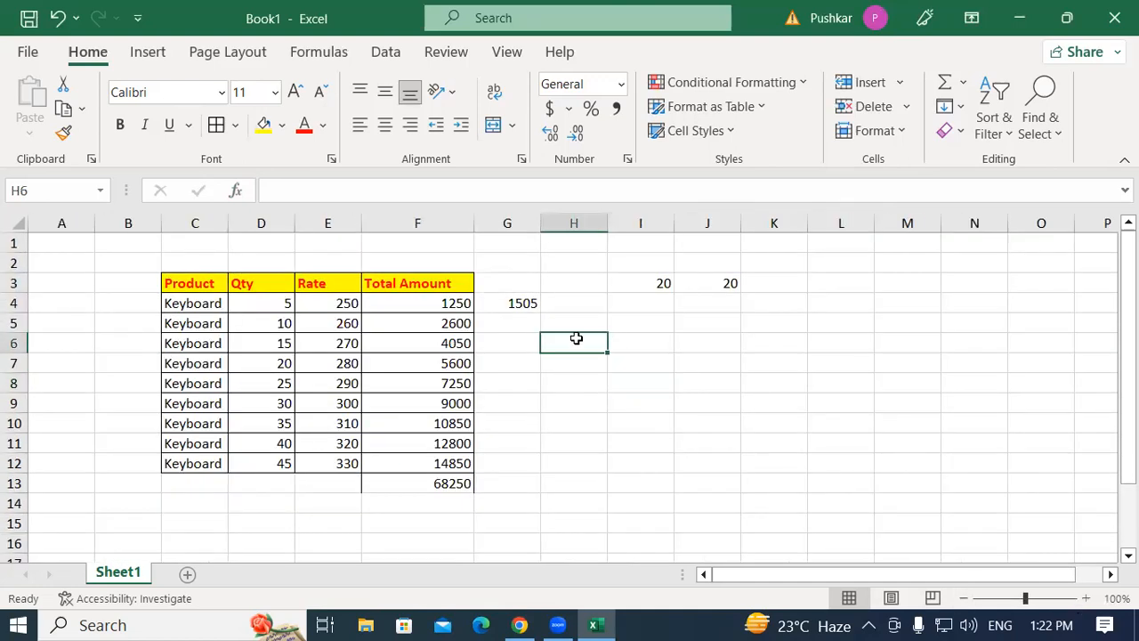
pyautogui.scroll(4, 577, 339)
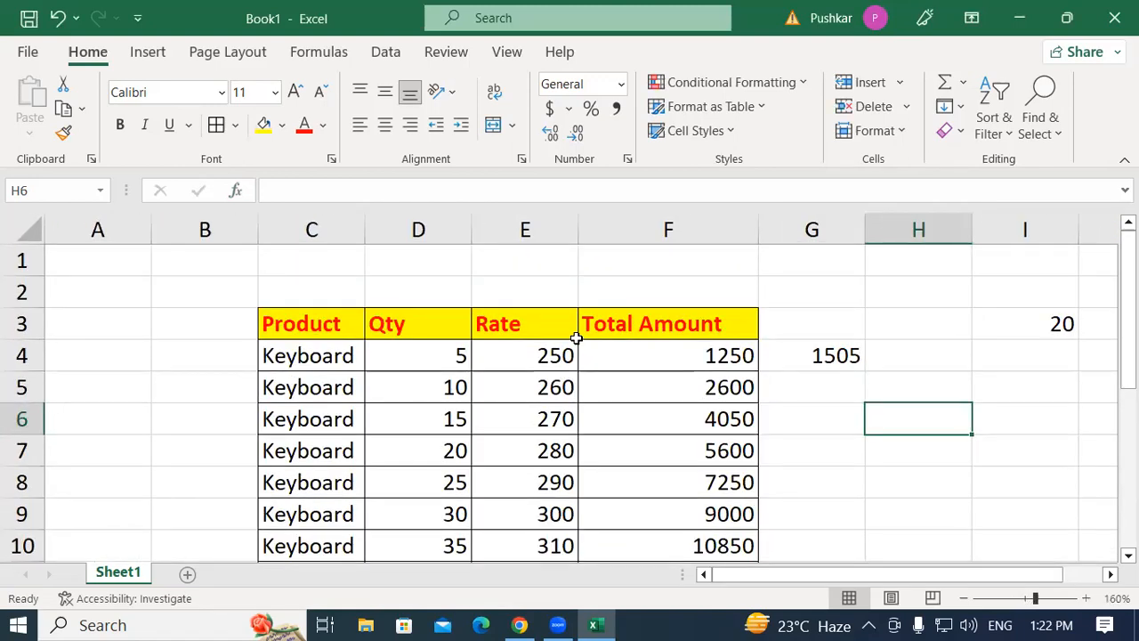
pyautogui.scroll(-7, 577, 339)
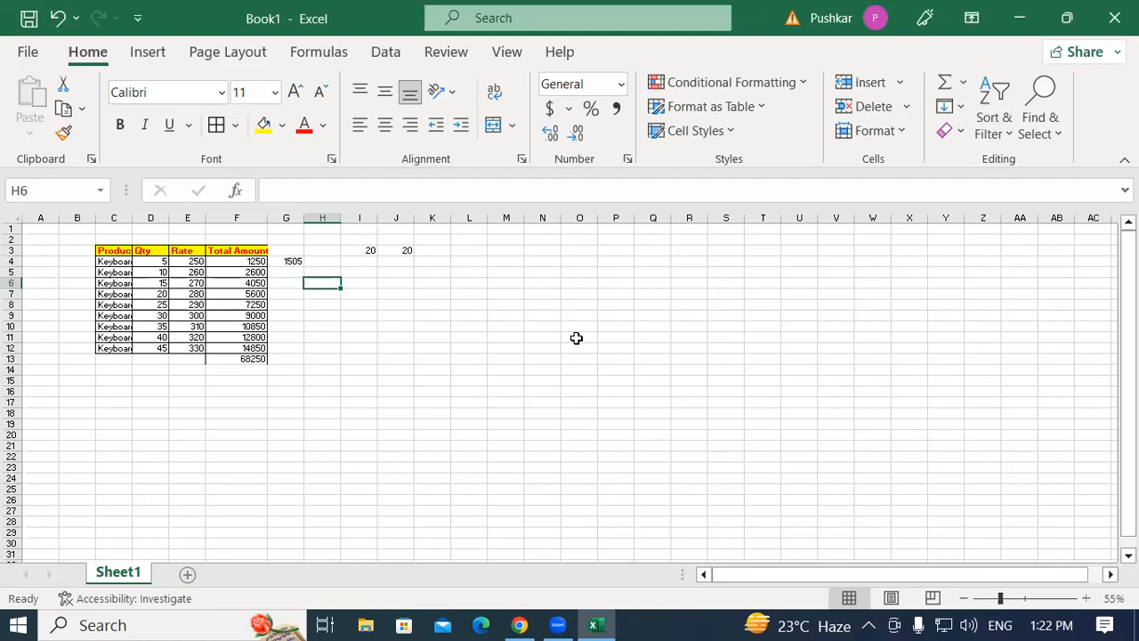
pyautogui.scroll(8, 577, 338)
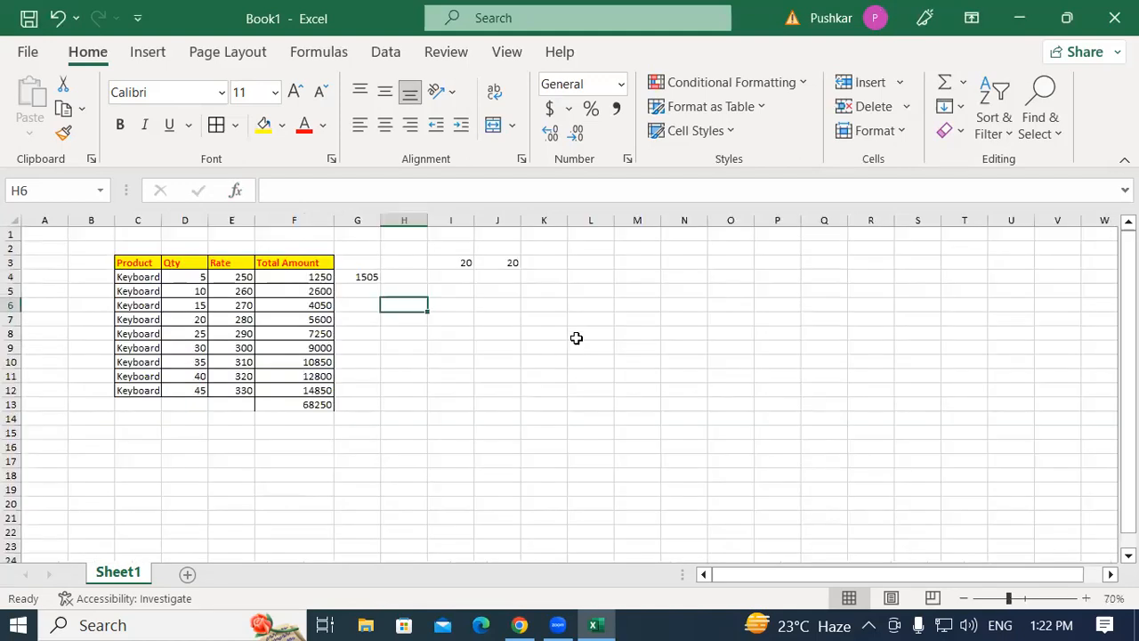
pyautogui.scroll(-4, 577, 338)
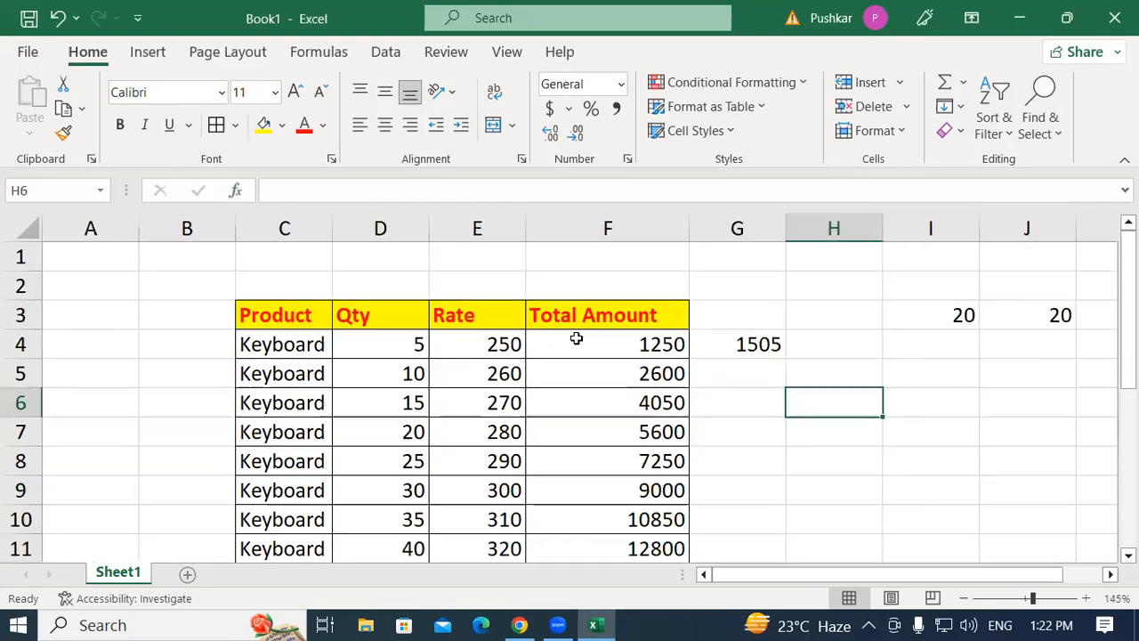
pyautogui.scroll(2, 577, 338)
pyautogui.scroll(-3, 577, 338)
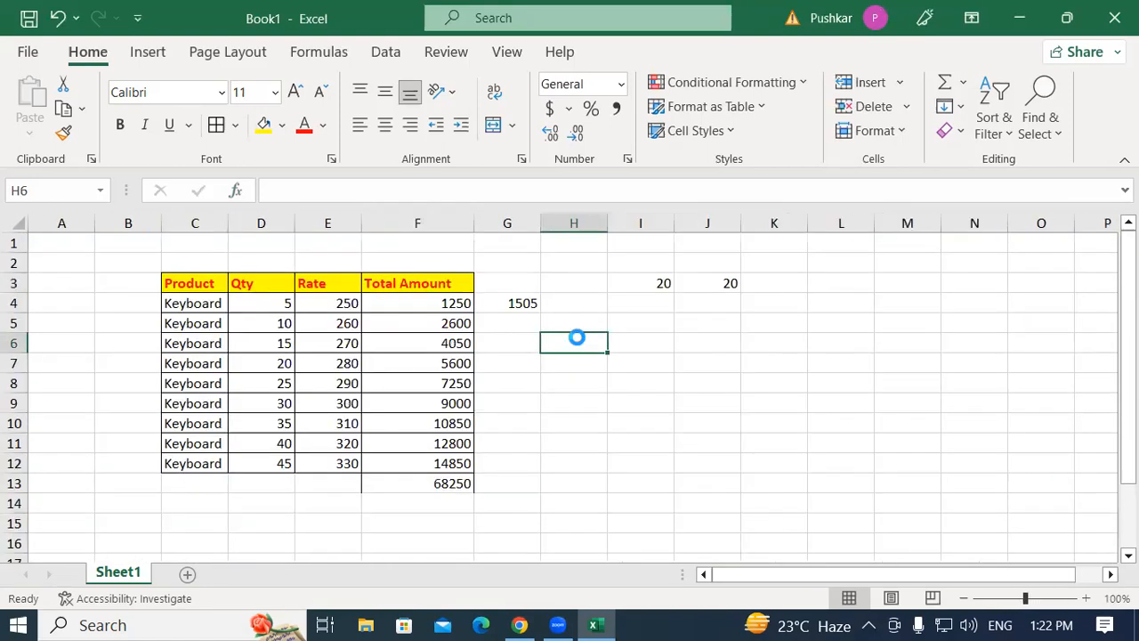
pyautogui.scroll(2, 577, 338)
pyautogui.scroll(-3, 576, 338)
pyautogui.scroll(2, 577, 338)
pyautogui.scroll(3, 577, 338)
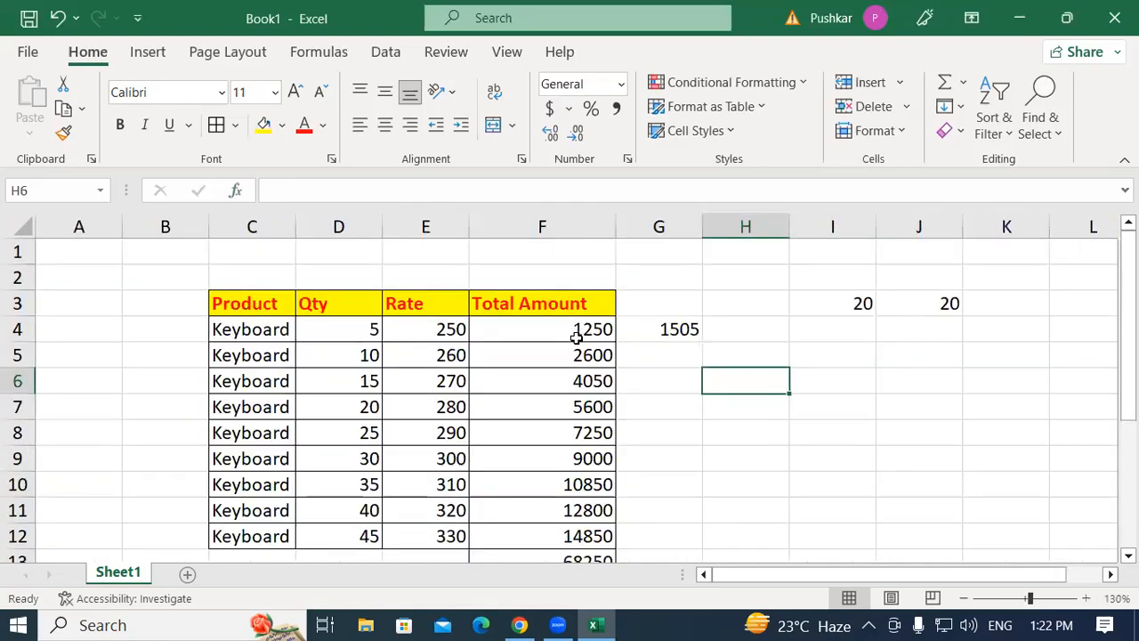
pyautogui.scroll(-6, 577, 338)
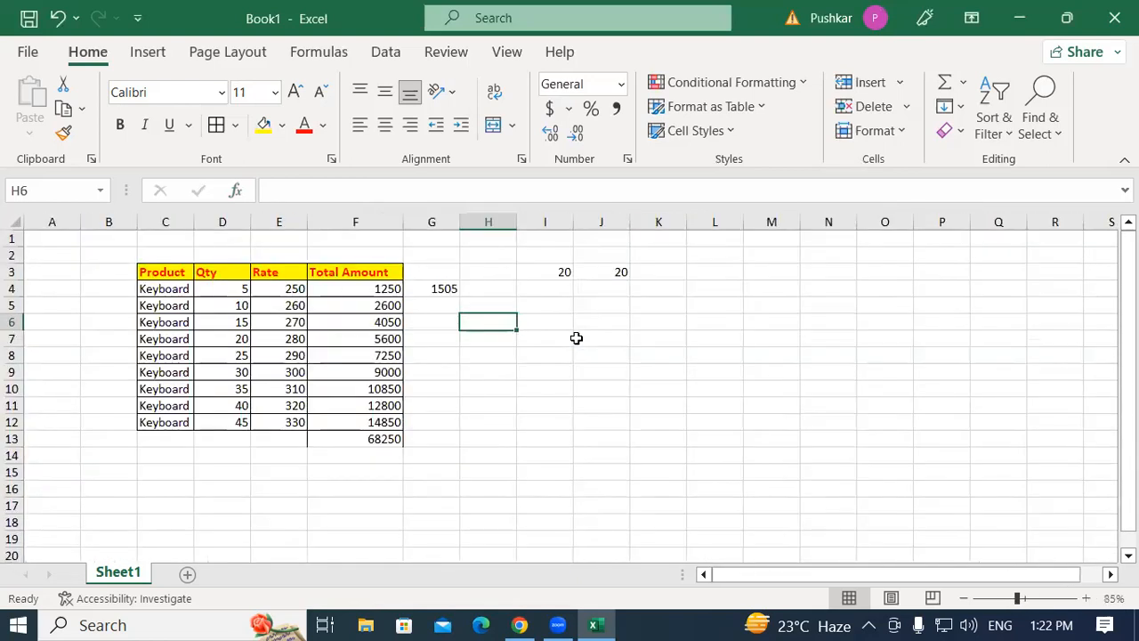
pyautogui.scroll(-1, 576, 338)
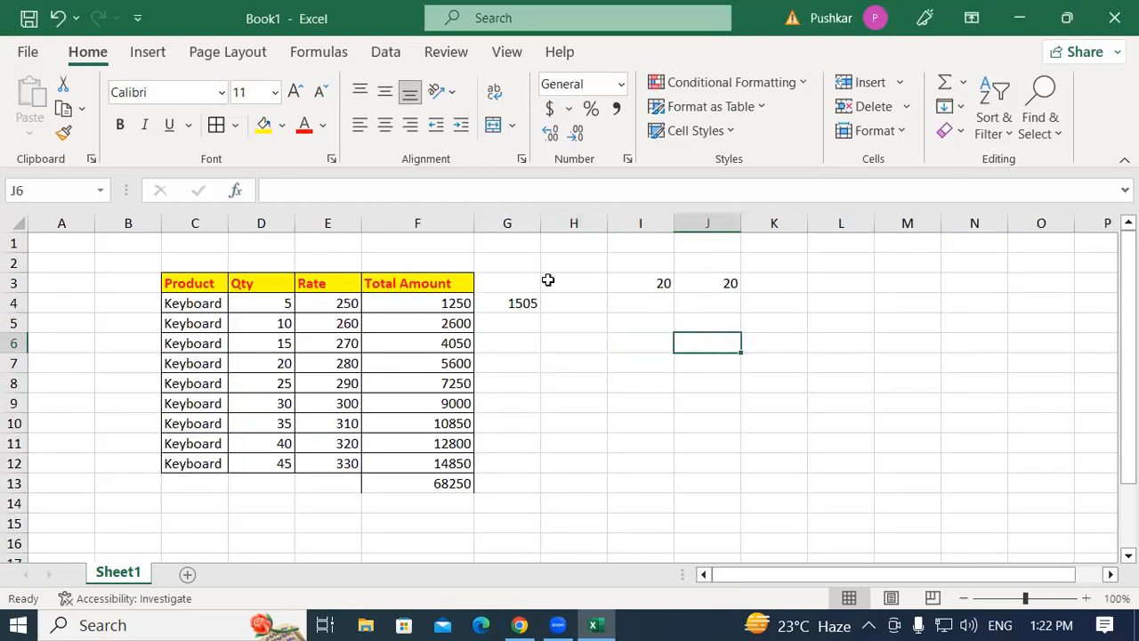
pyautogui.click(572, 405)
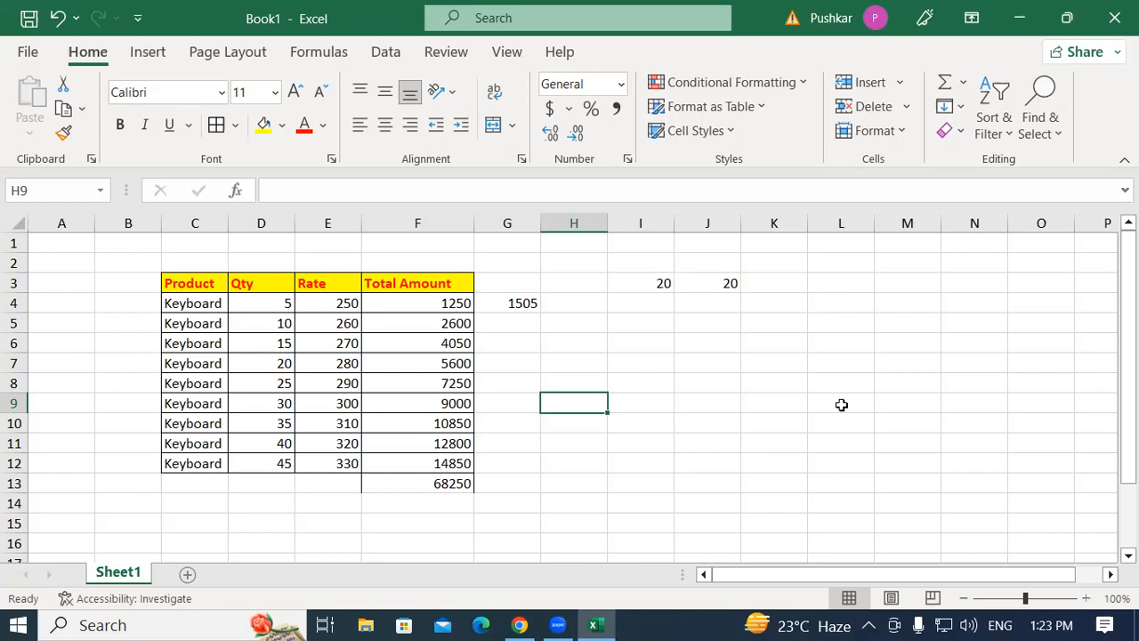
pyautogui.click(568, 345)
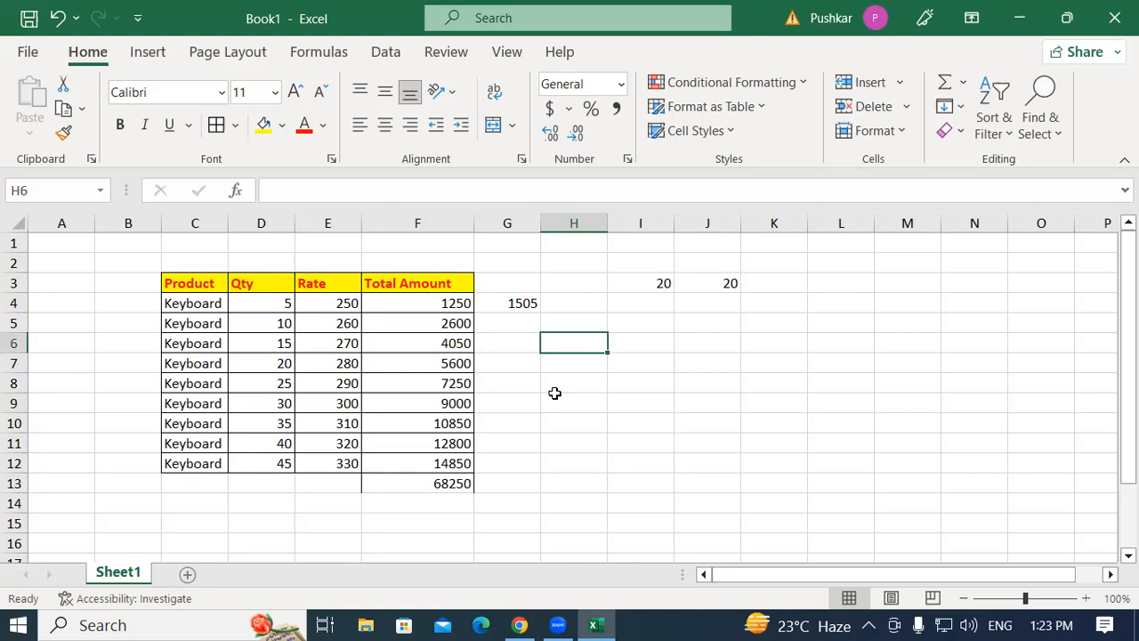
# Clear all contents and formatting from the range B2:K15.
pyautogui.click(514, 315)
pyautogui.moveTo(142, 257); pyautogui.dragTo(761, 525)
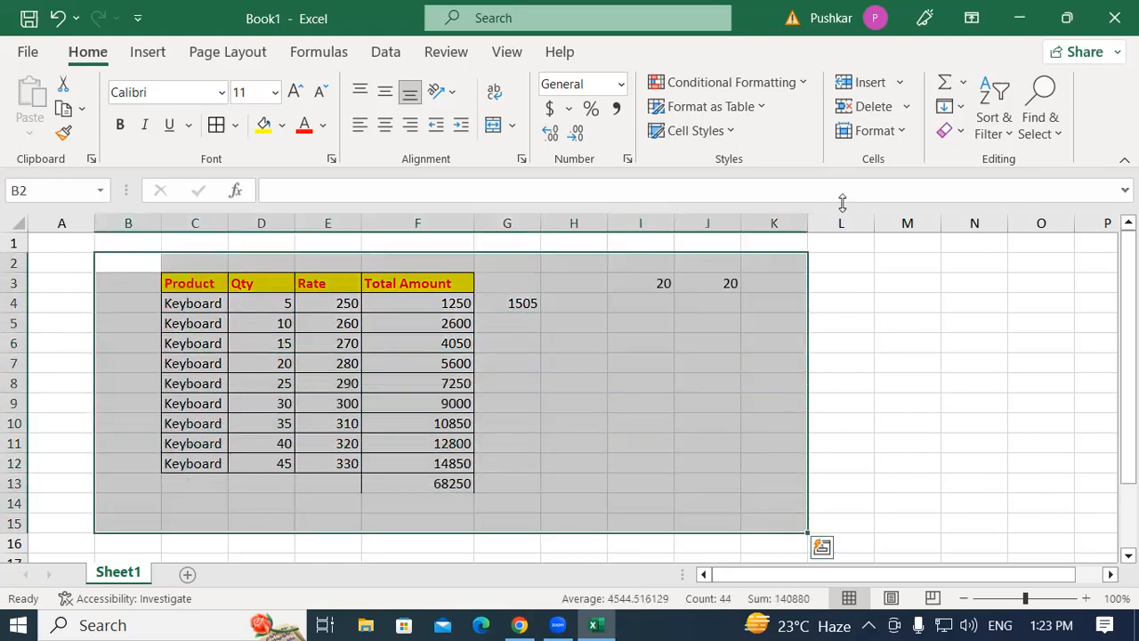
pyautogui.click(960, 132)
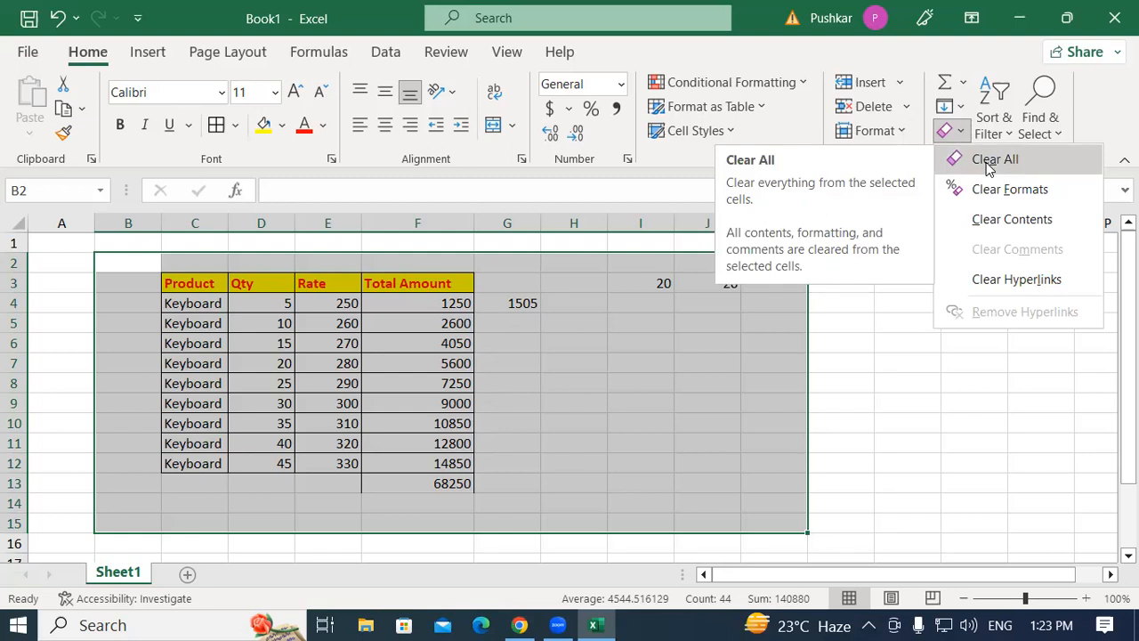
pyautogui.click(988, 165)
pyautogui.click(382, 312)
pyautogui.click(633, 306)
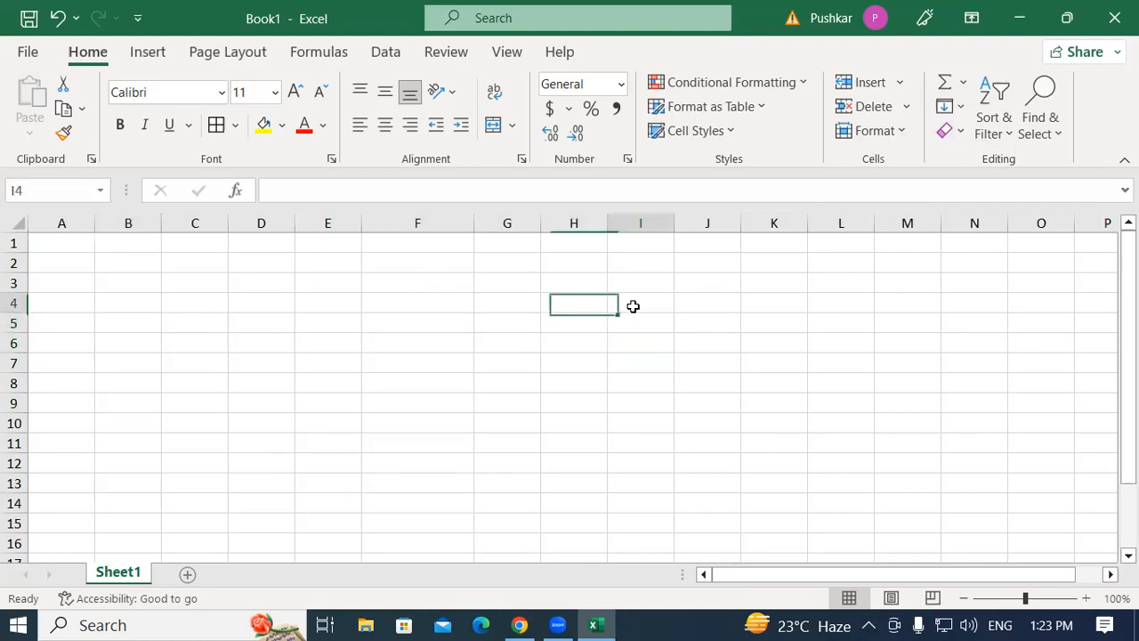
pyautogui.click(187, 304)
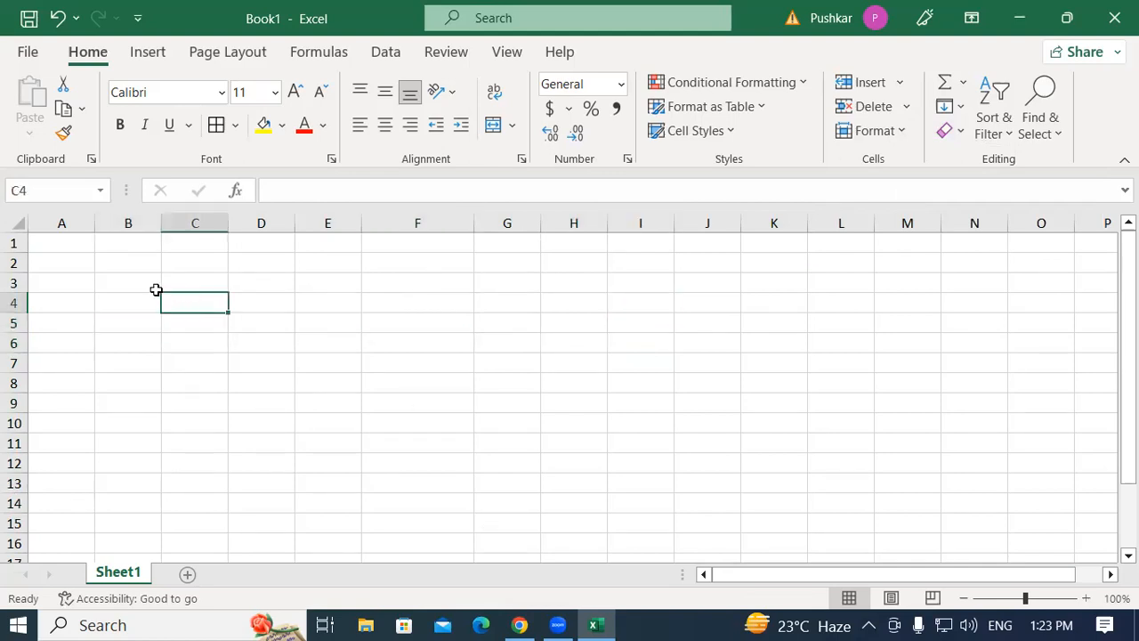
pyautogui.click(156, 289)
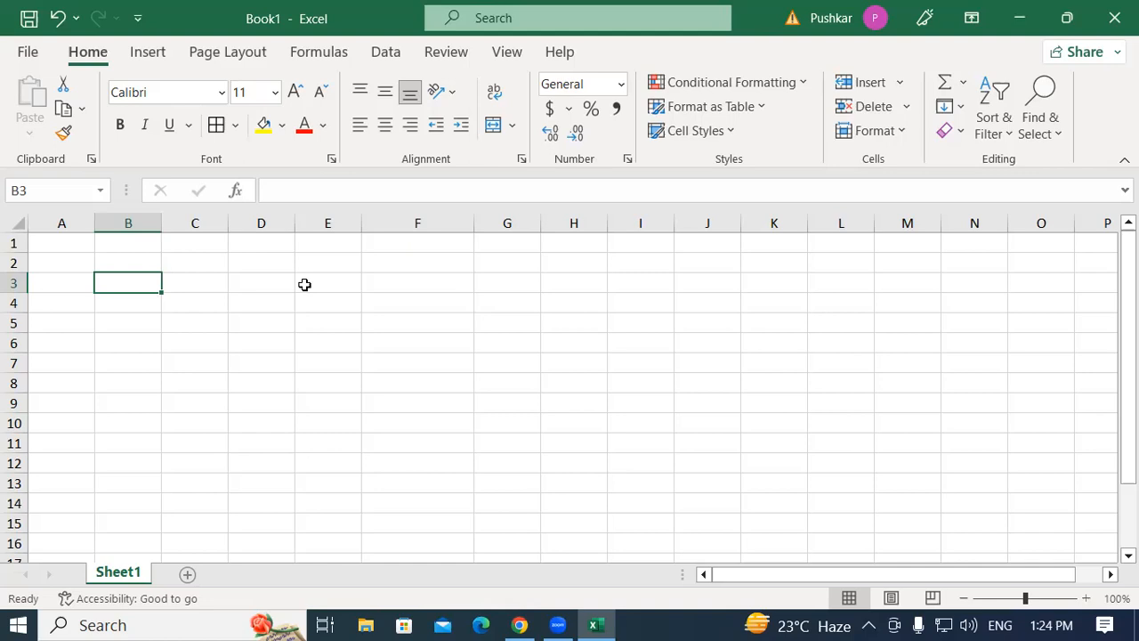
pyautogui.click(403, 407)
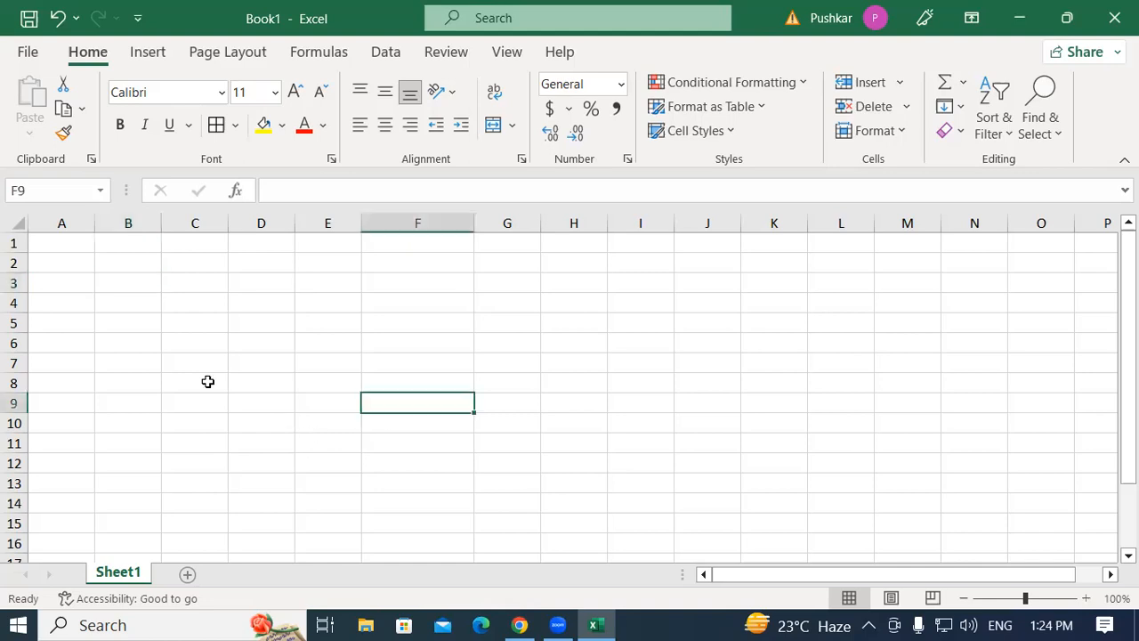
pyautogui.click(51, 243)
pyautogui.moveTo(51, 243); pyautogui.dragTo(641, 483)
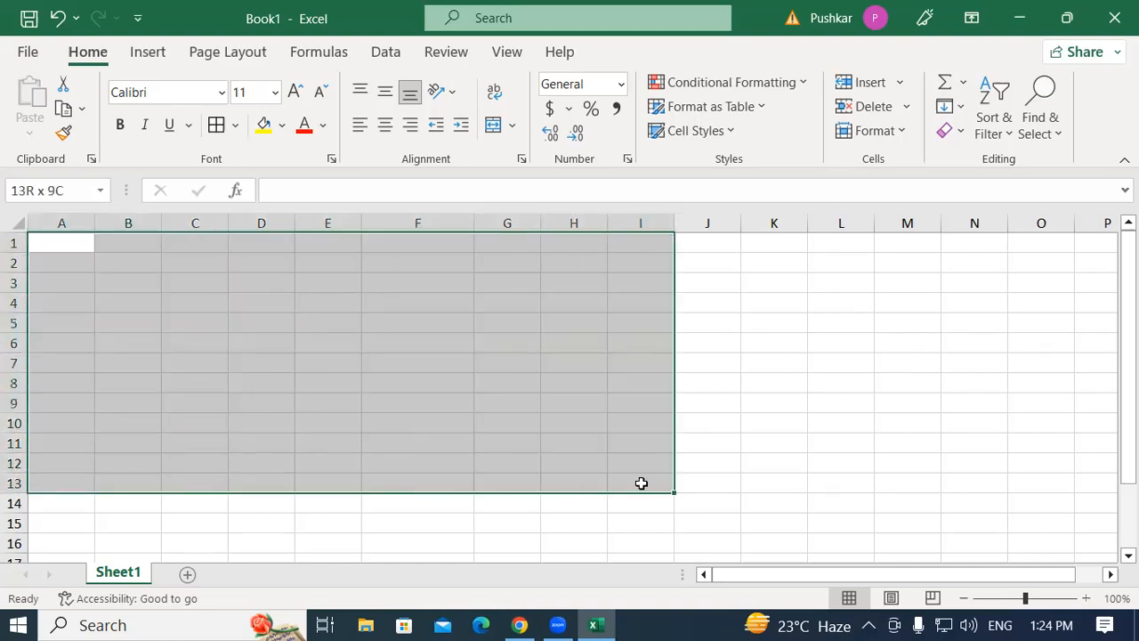
pyautogui.click(551, 358)
pyautogui.click(71, 287)
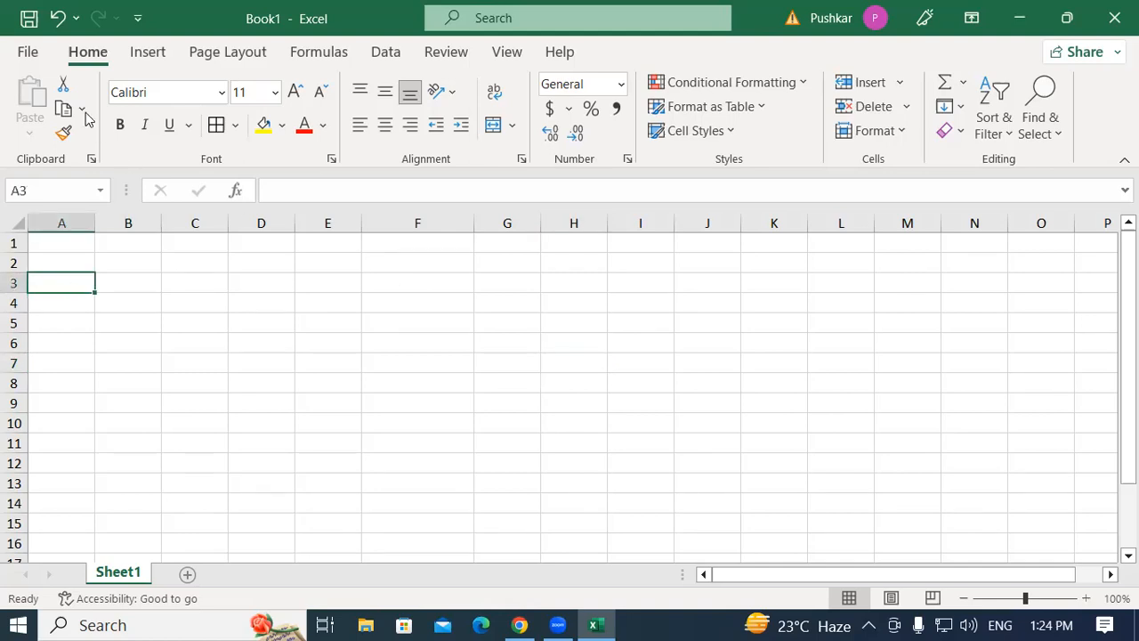
# Open the print preview of the sheet and return to the worksheet.
pyautogui.click(25, 53)
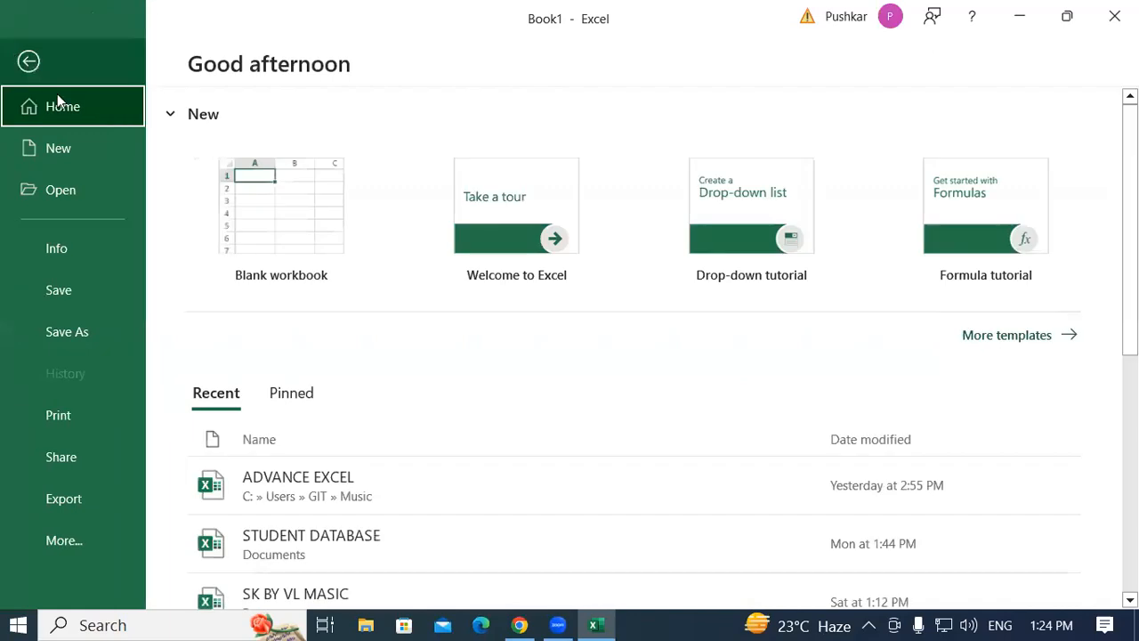
pyautogui.click(22, 420)
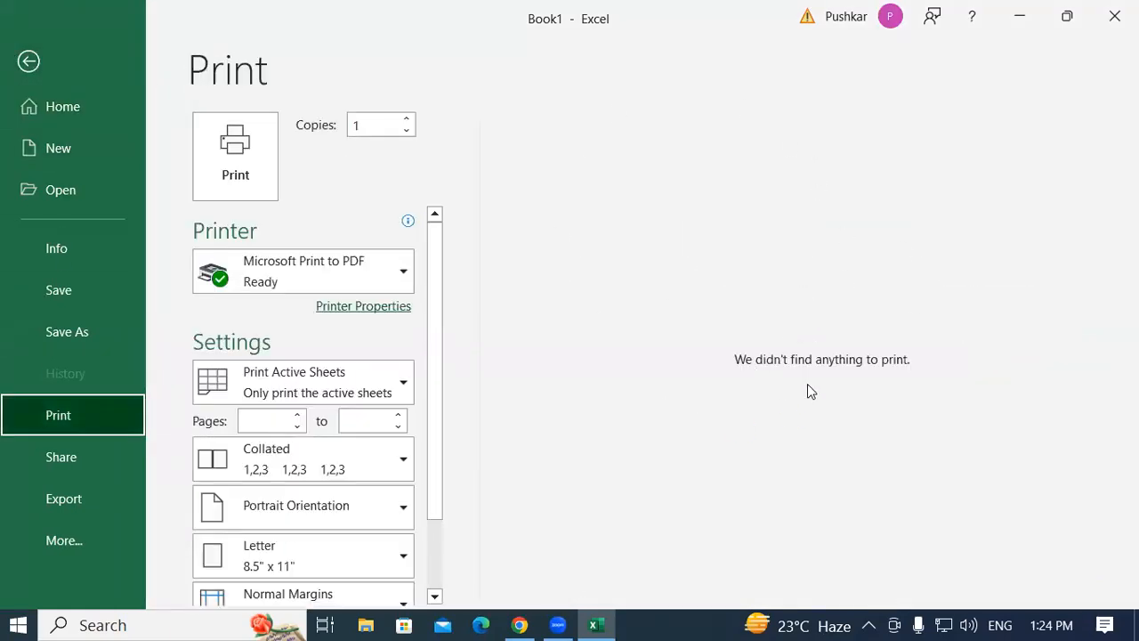
pyautogui.click(29, 60)
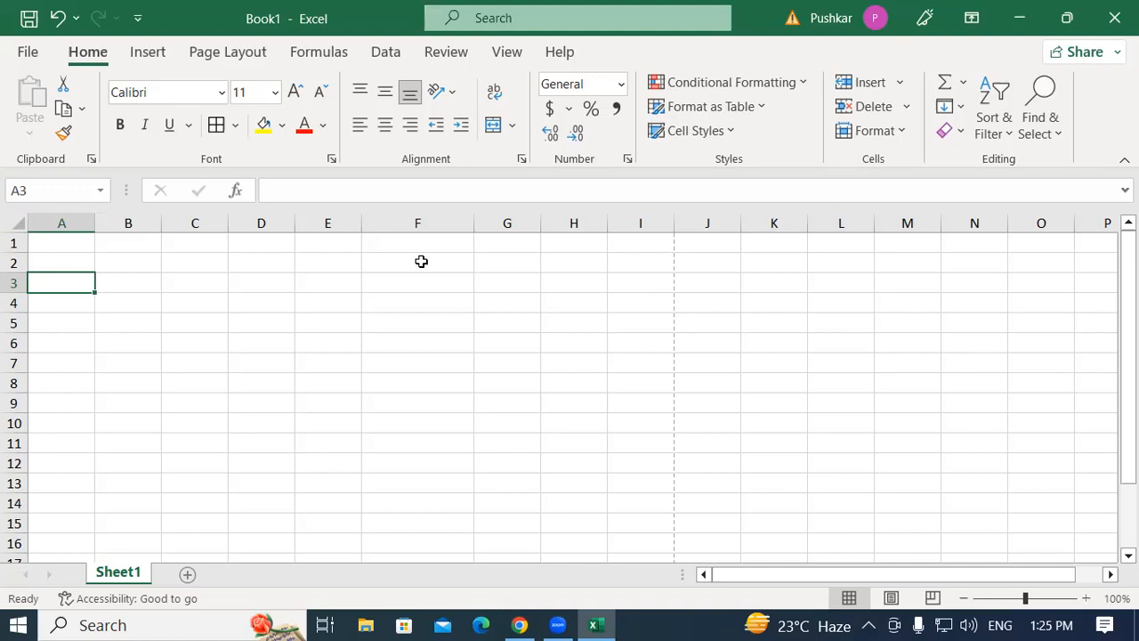
pyautogui.moveTo(69, 242); pyautogui.dragTo(629, 263)
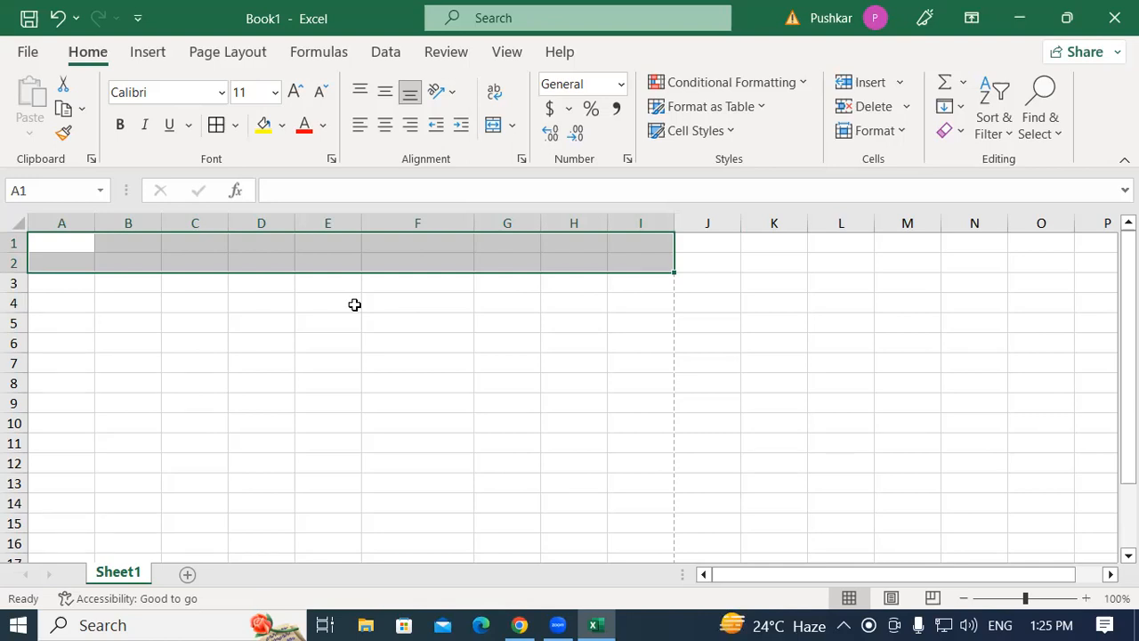
pyautogui.click(505, 386)
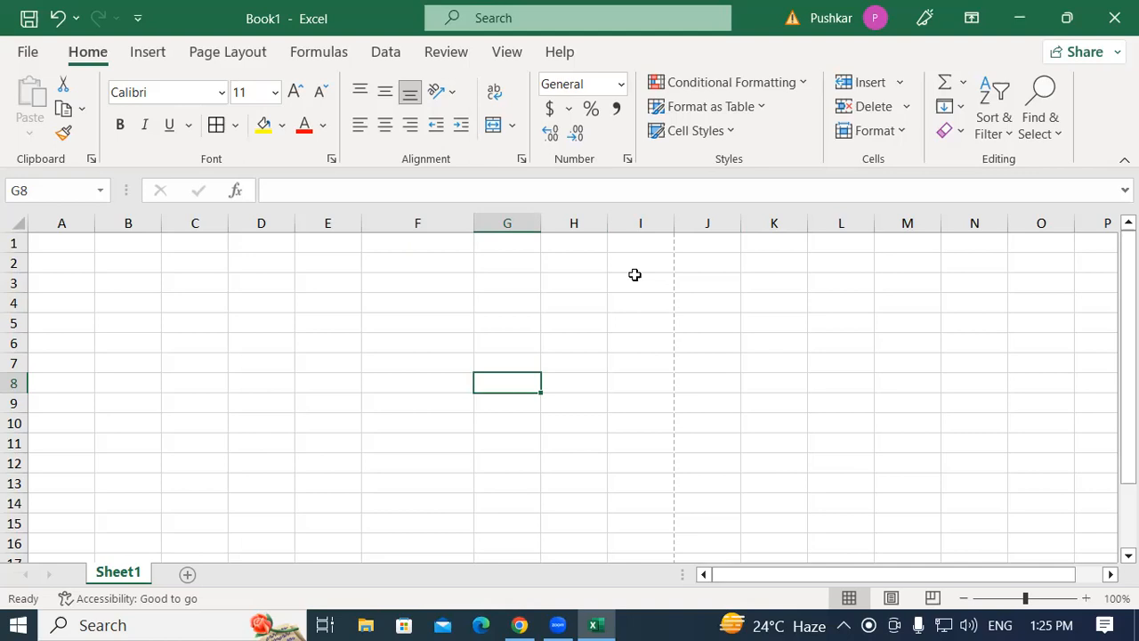
pyautogui.click(275, 281)
pyautogui.click(61, 265)
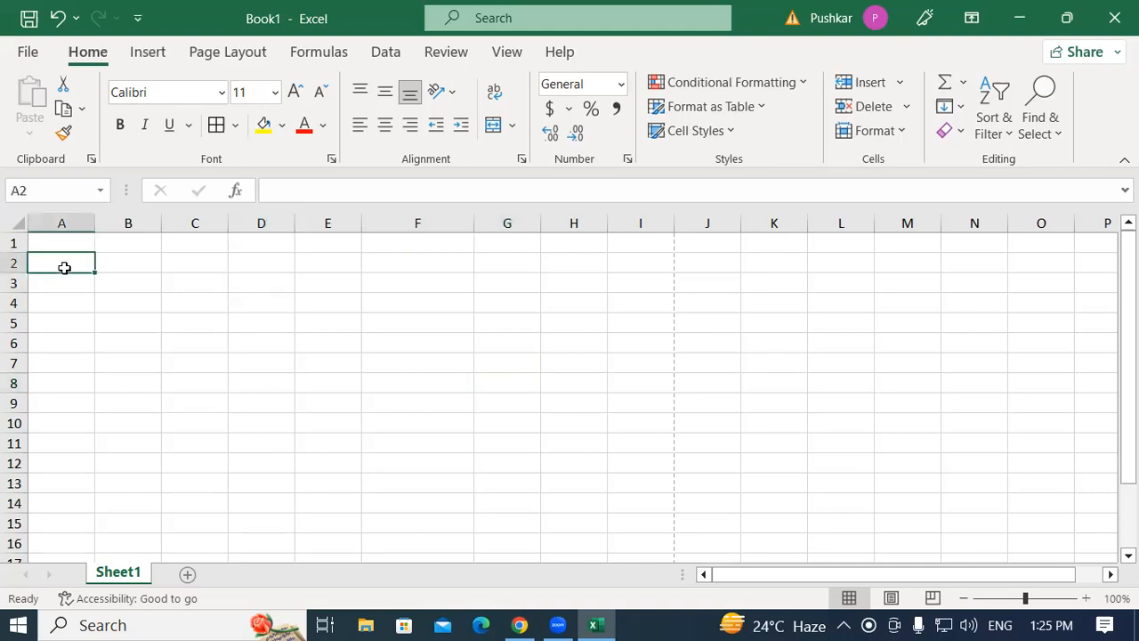
pyautogui.click(638, 256)
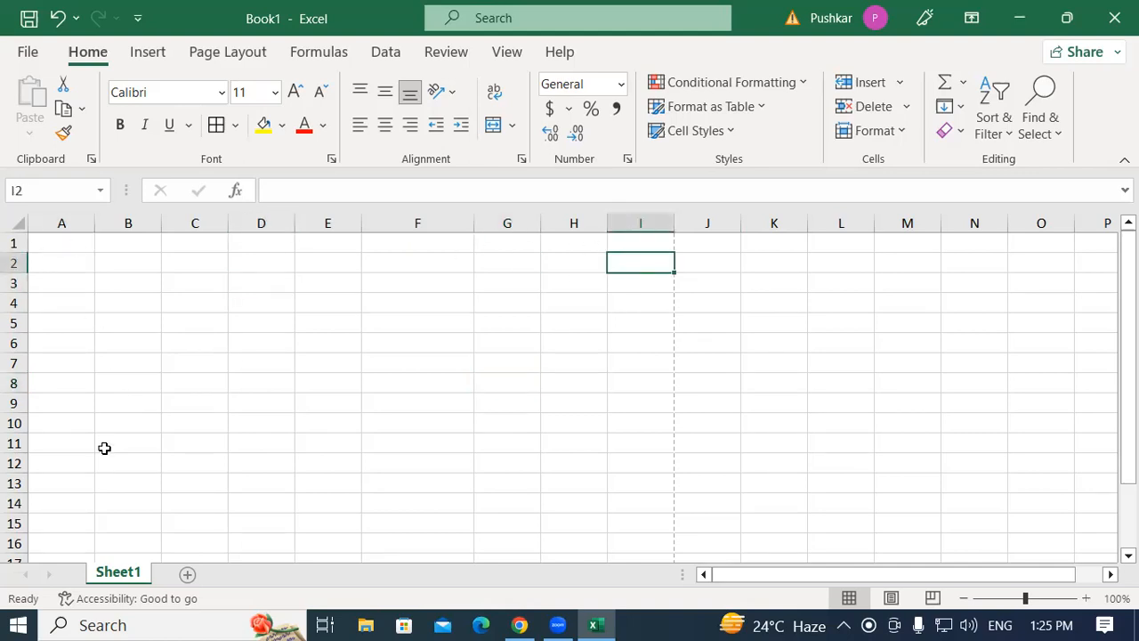
pyautogui.click(67, 239)
pyautogui.moveTo(66, 239); pyautogui.dragTo(583, 243)
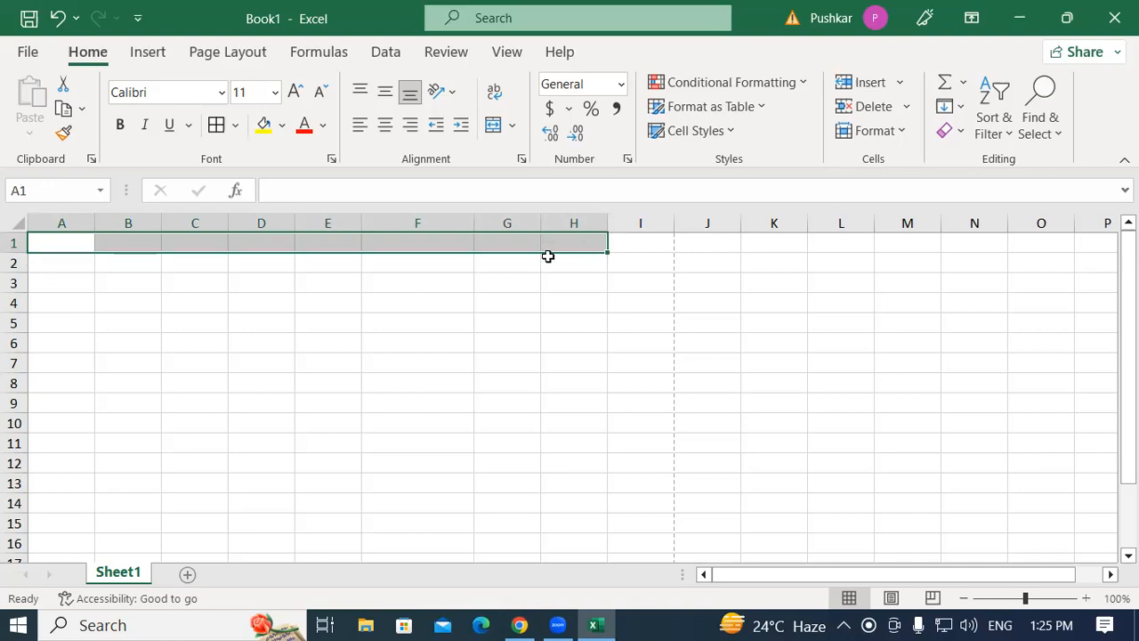
pyautogui.click(122, 303)
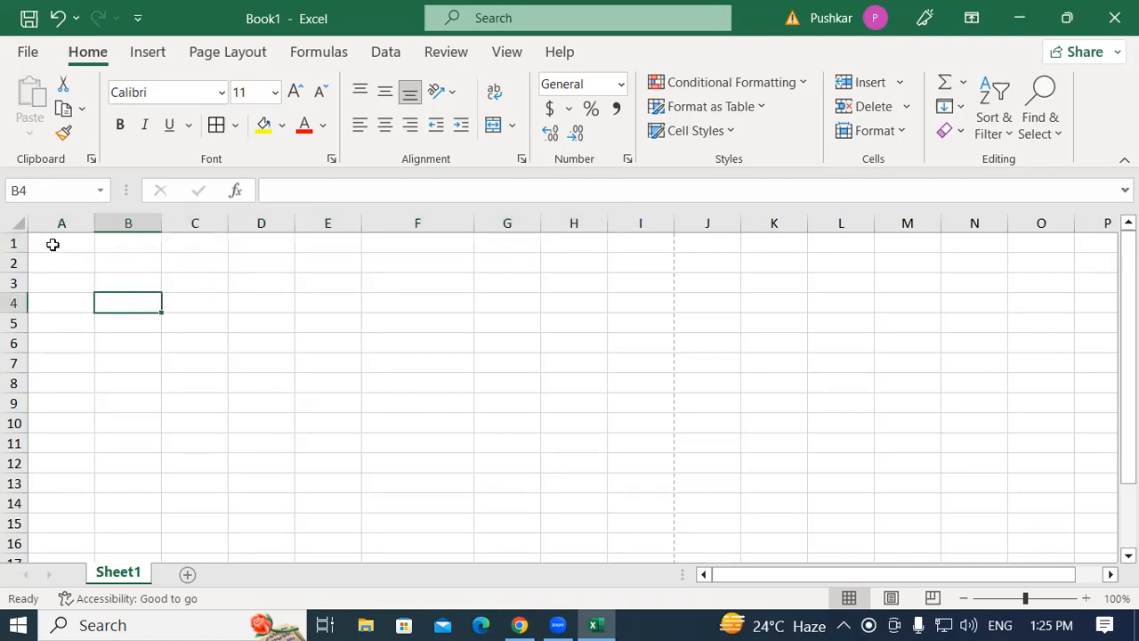
pyautogui.click(53, 245)
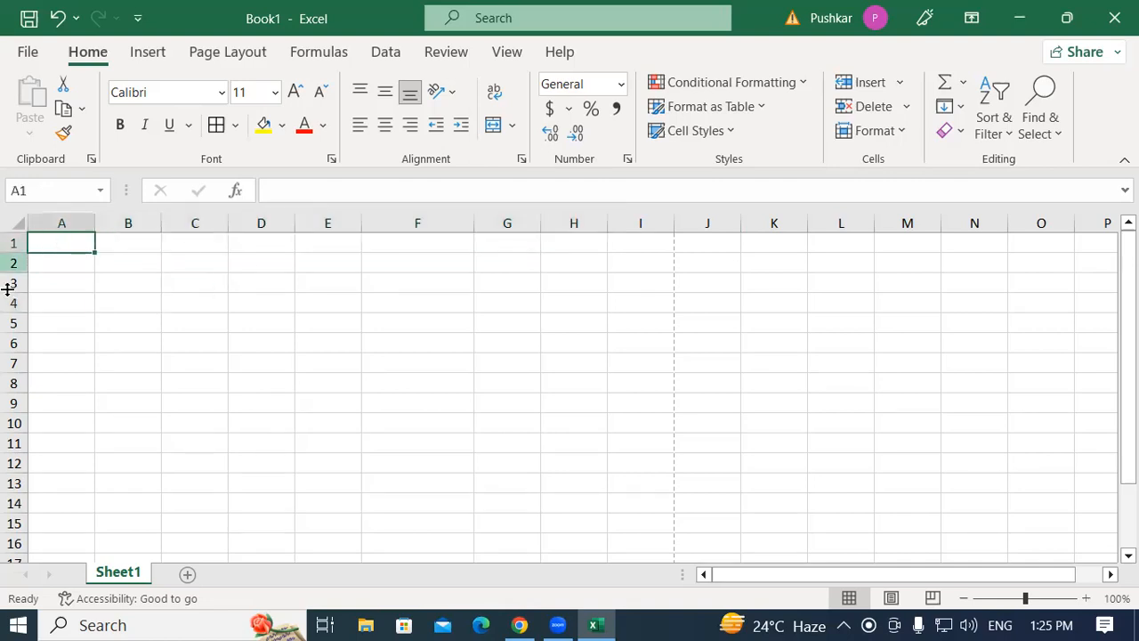
pyautogui.click(581, 244)
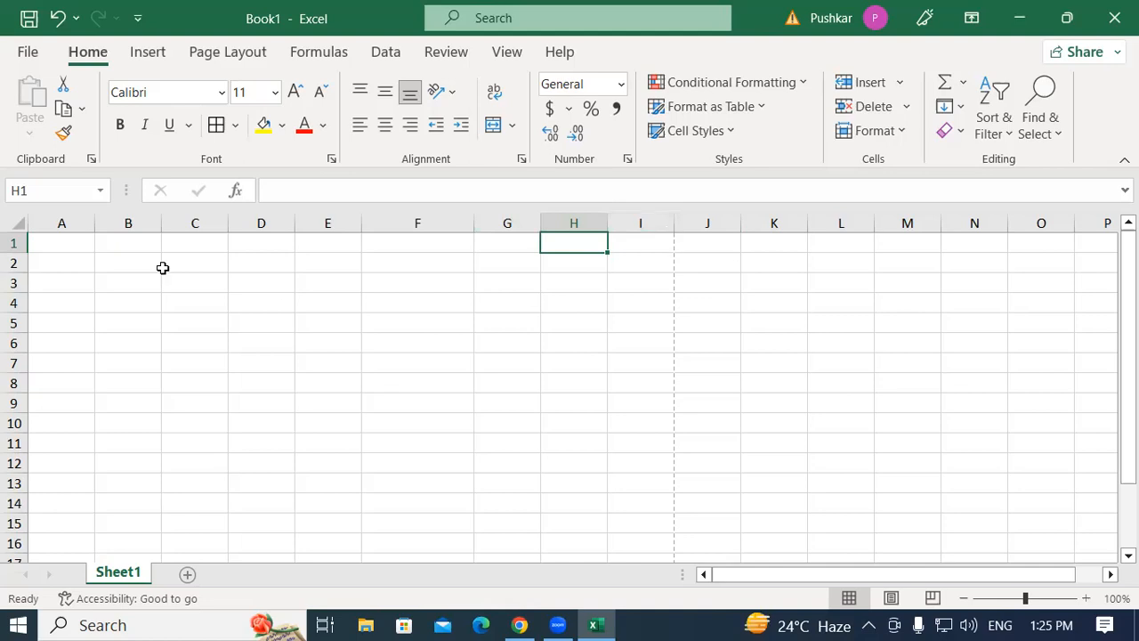
pyautogui.moveTo(49, 241); pyautogui.dragTo(594, 460)
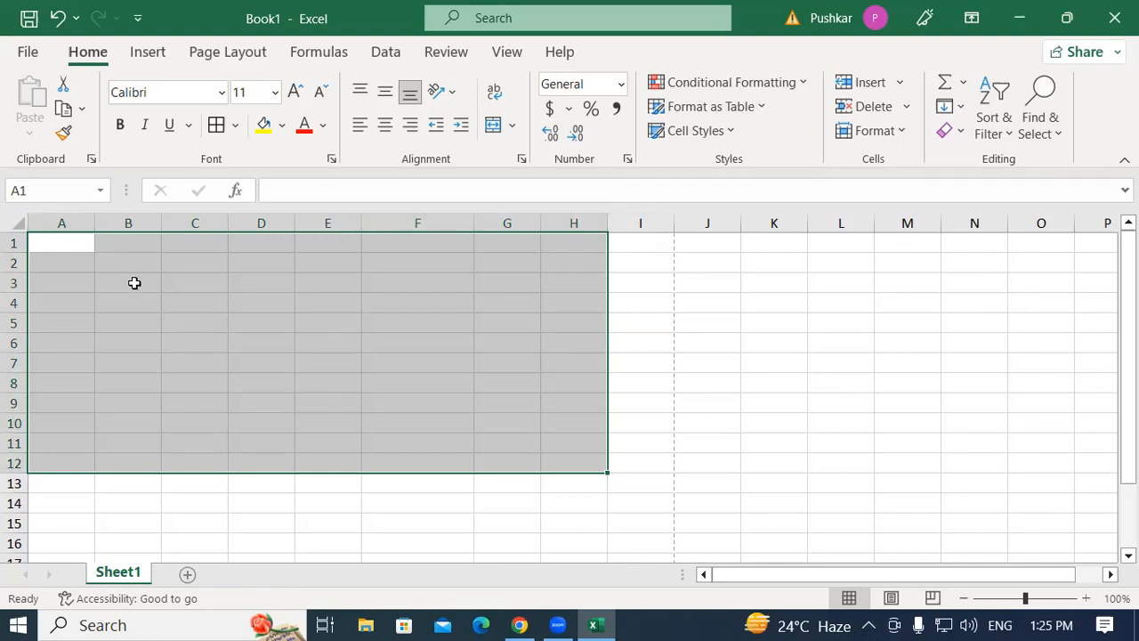
pyautogui.moveTo(71, 240); pyautogui.dragTo(593, 457)
pyautogui.click(181, 297)
pyautogui.moveTo(59, 240); pyautogui.dragTo(570, 397)
pyautogui.click(801, 299)
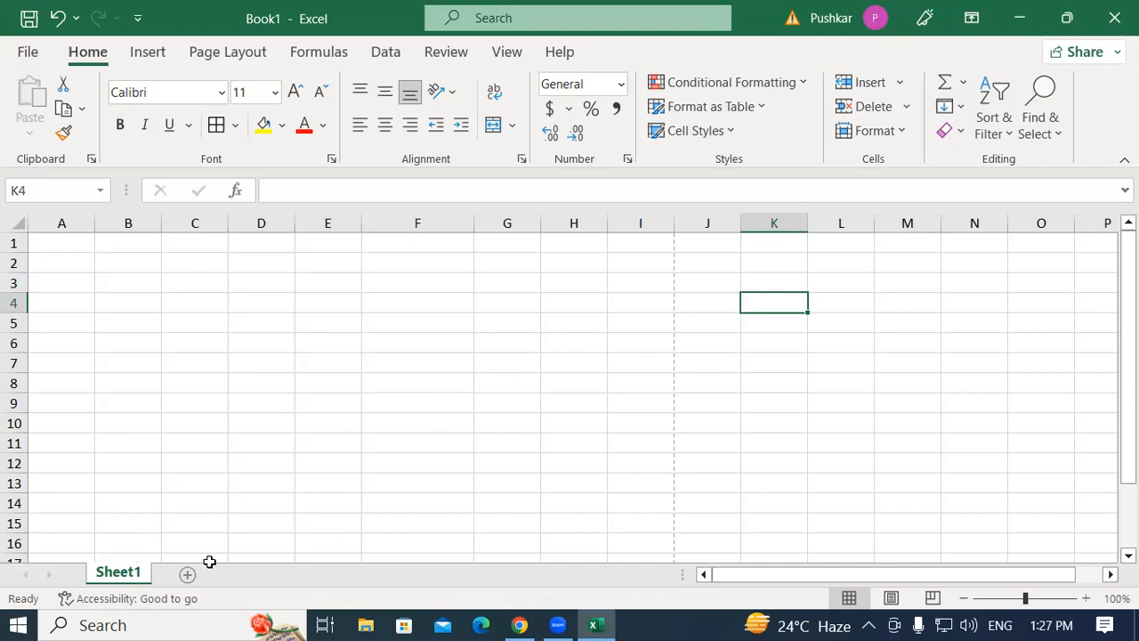
# Open the code window for Sheet1 in the Visual Basic editor.
pyautogui.rightClick(113, 578)
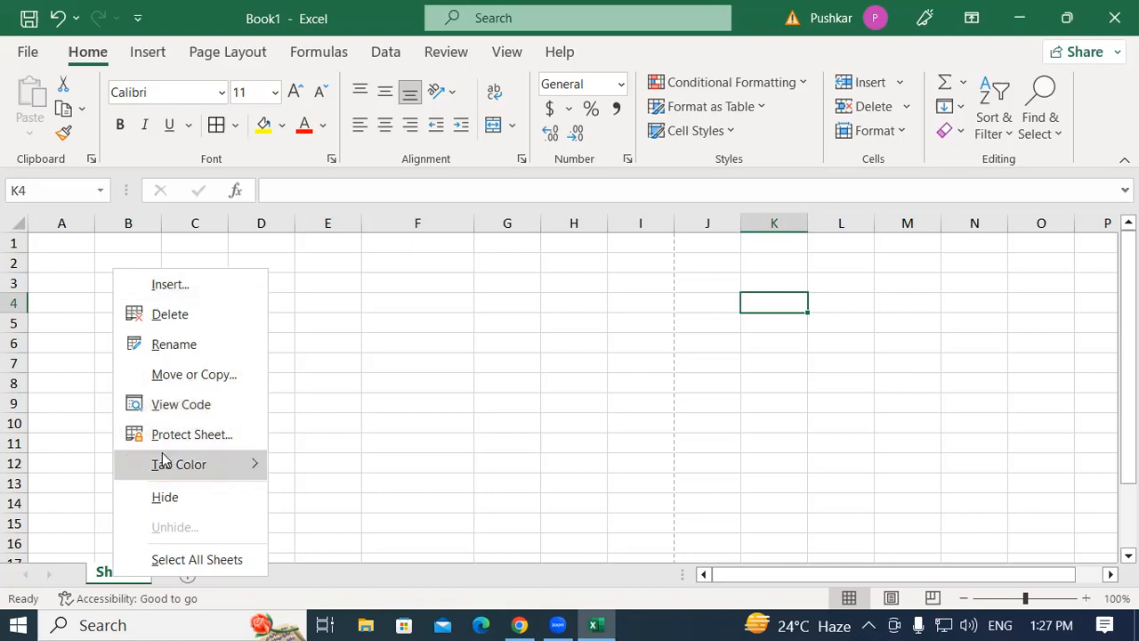
pyautogui.click(191, 406)
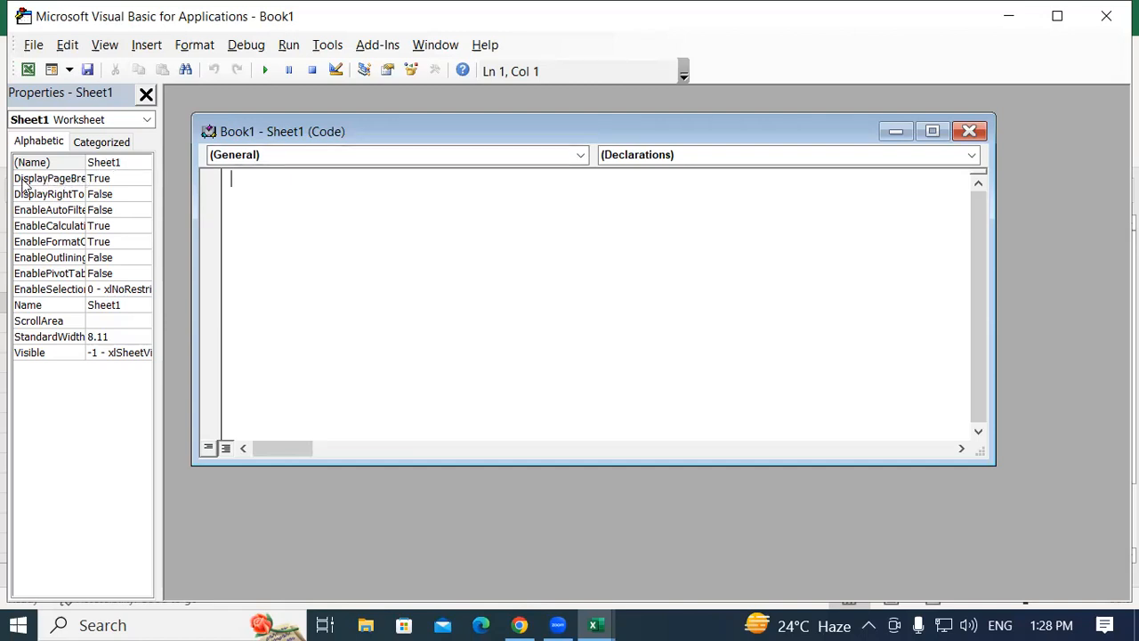
pyautogui.click(77, 184)
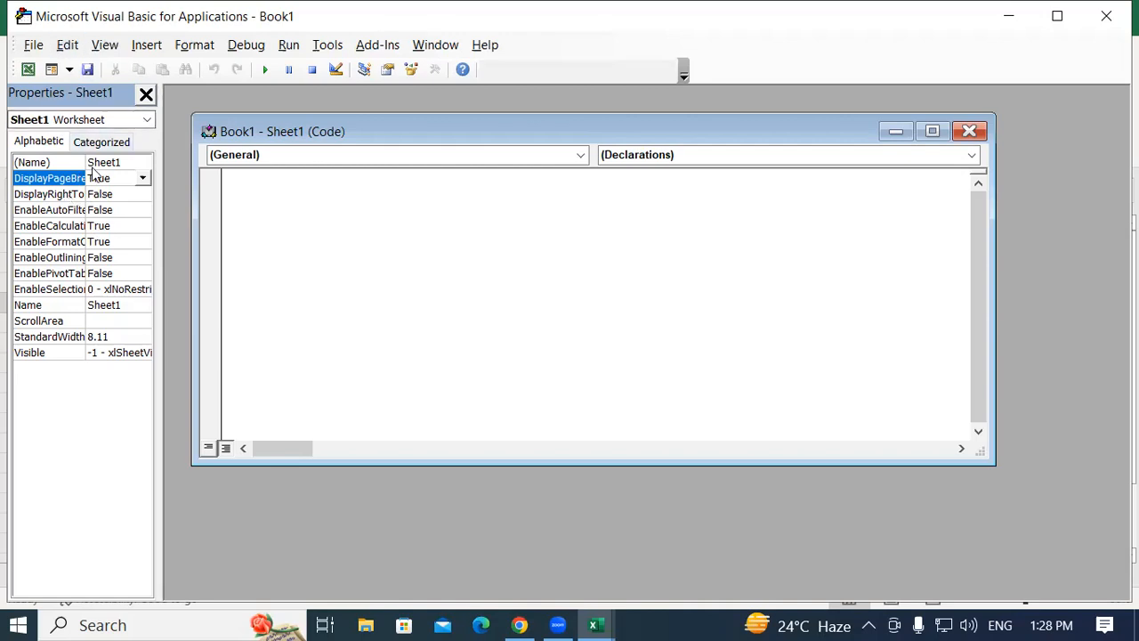
# Show the Properties window and the Project Explorer in the Visual Basic editor.
pyautogui.click(108, 48)
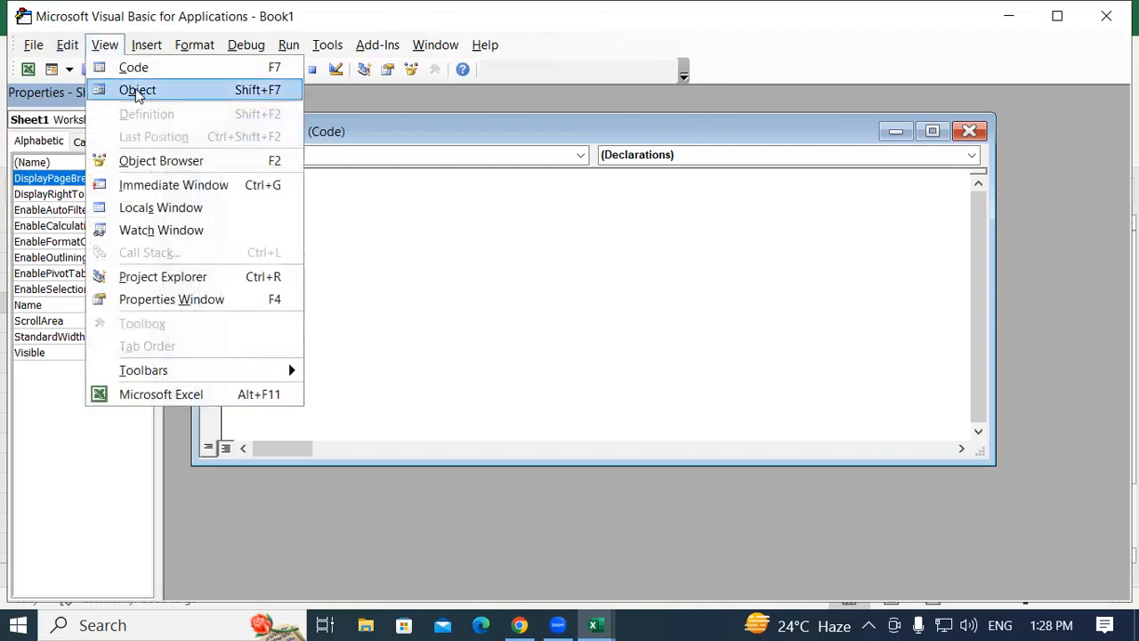
pyautogui.click(200, 301)
pyautogui.click(110, 45)
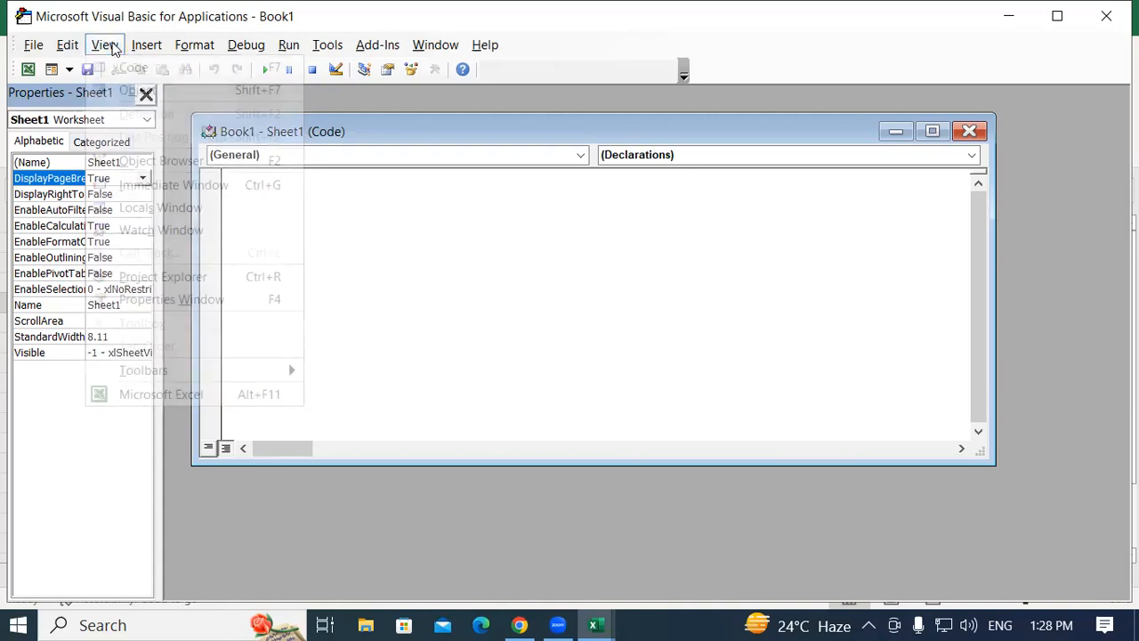
pyautogui.click(223, 277)
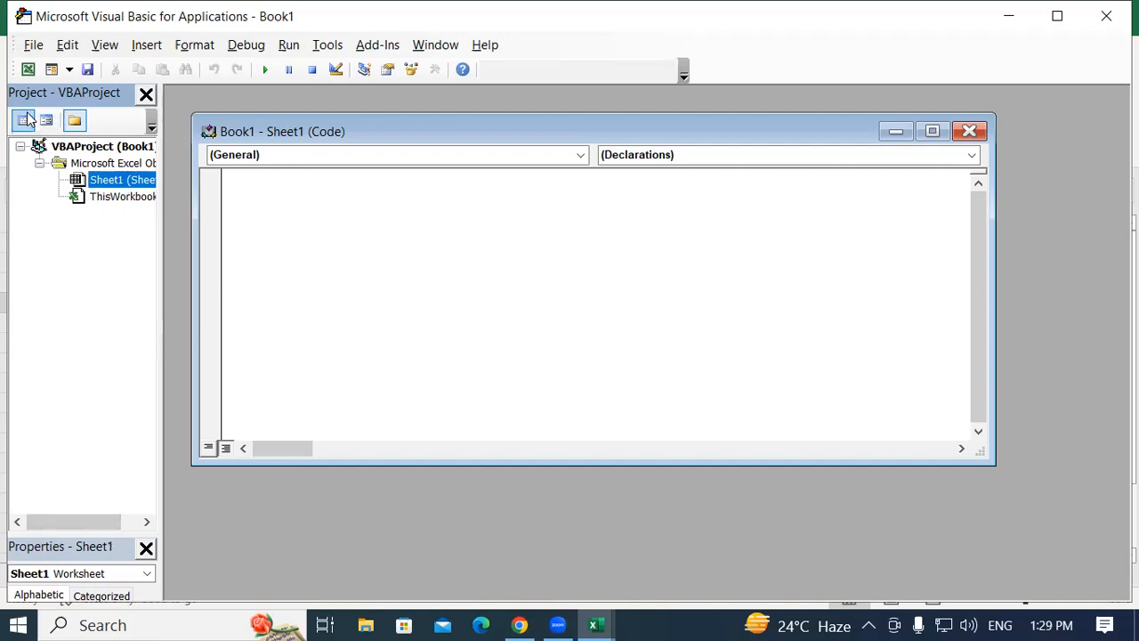
# Browse the Project Explorer and Properties panes, then close the Visual Basic editor.
pyautogui.click(104, 45)
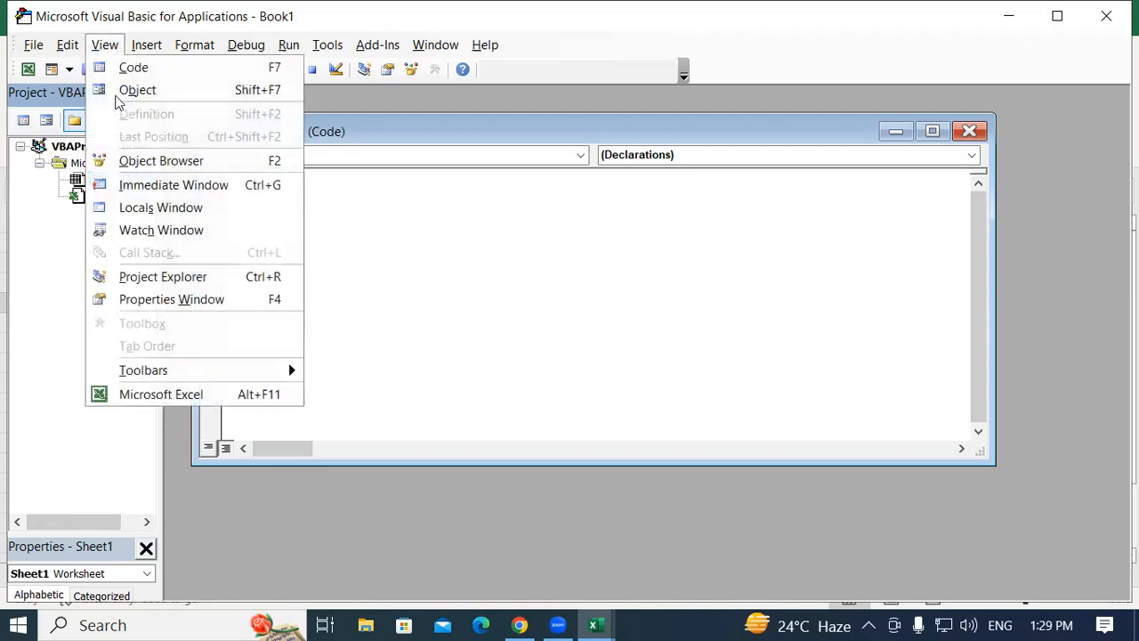
pyautogui.click(172, 276)
pyautogui.click(105, 44)
pyautogui.click(230, 299)
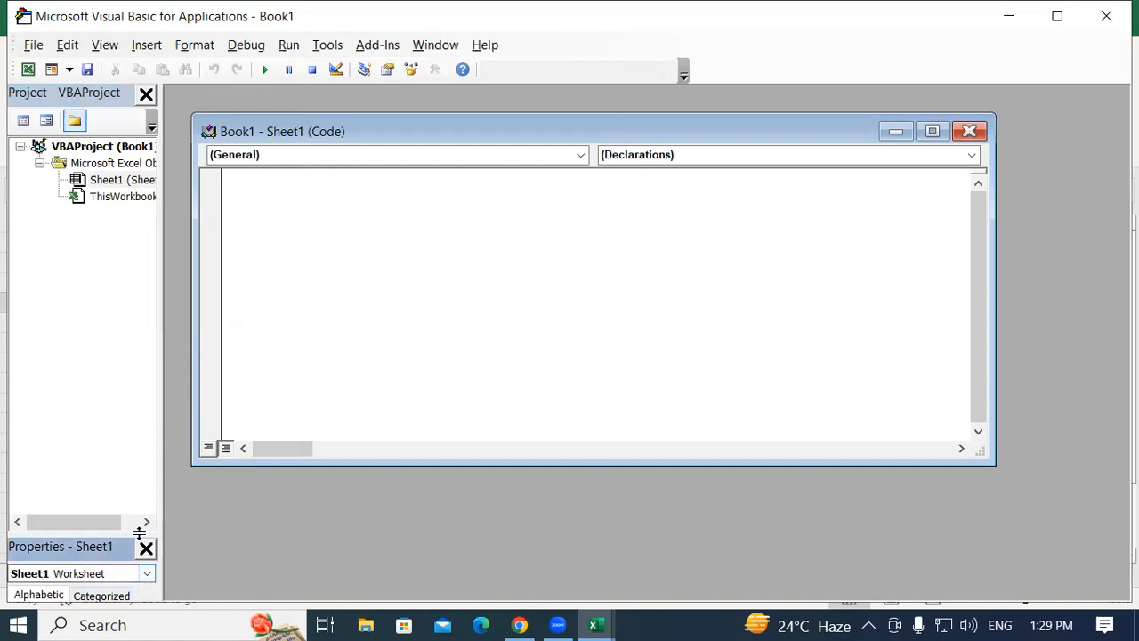
pyautogui.click(103, 46)
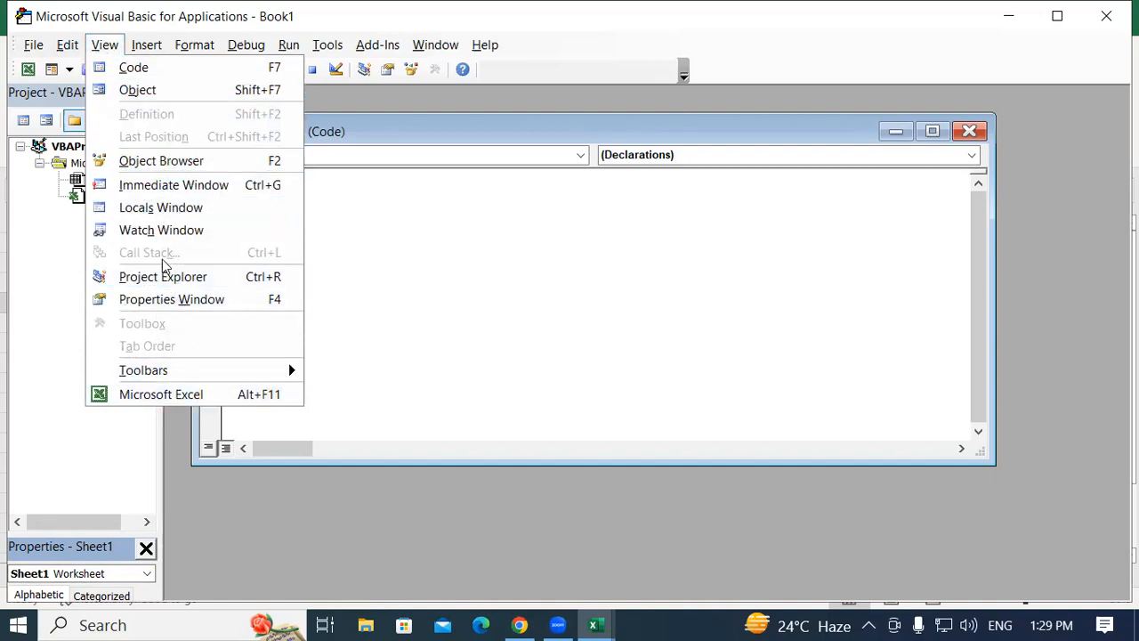
pyautogui.click(202, 282)
pyautogui.click(39, 163)
pyautogui.click(39, 163)
pyautogui.click(27, 148)
pyautogui.click(27, 148)
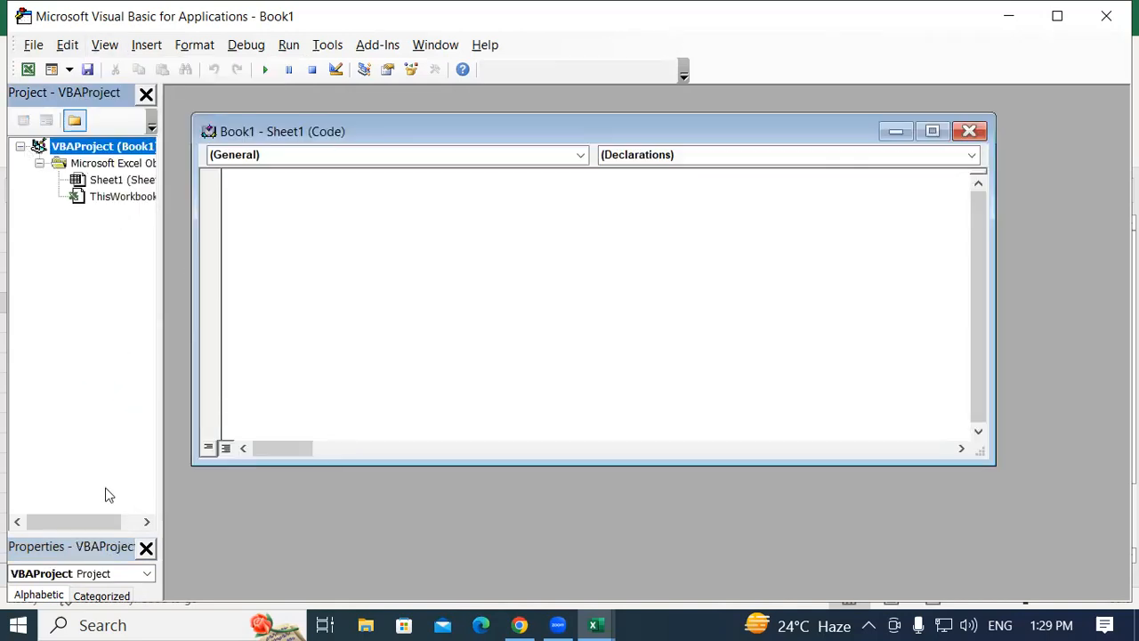
pyautogui.click(148, 575)
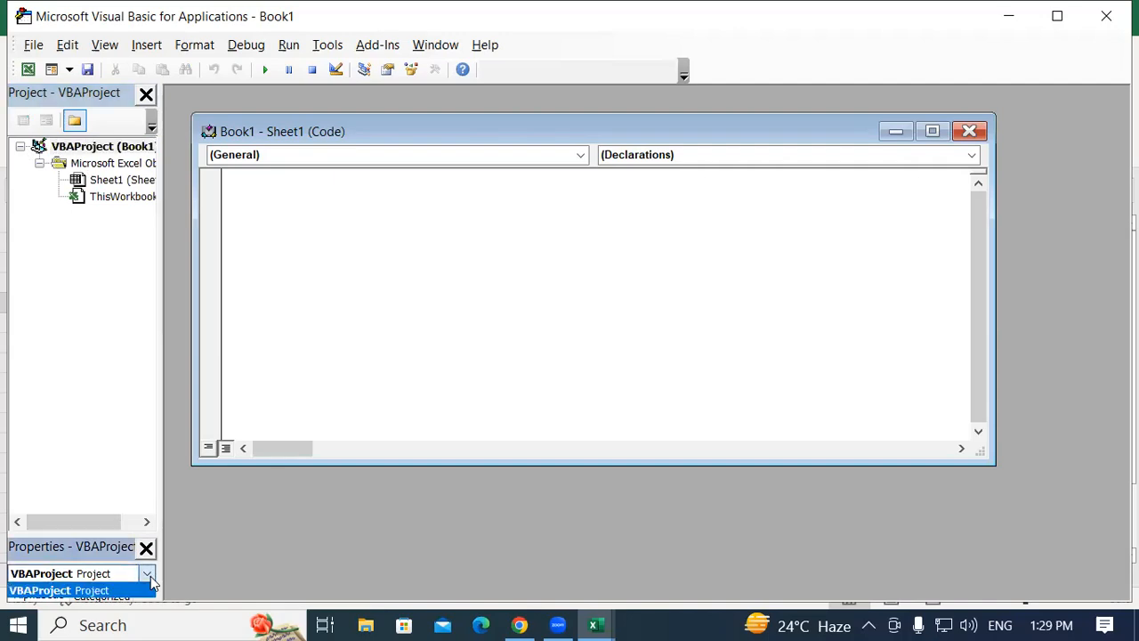
pyautogui.click(151, 575)
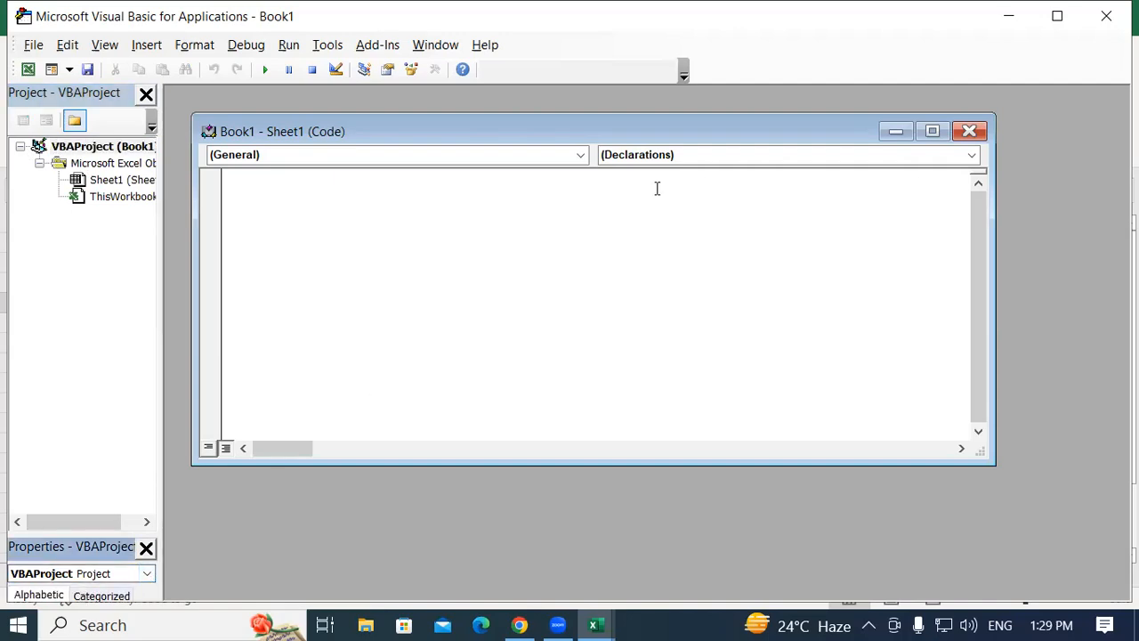
pyautogui.click(1106, 16)
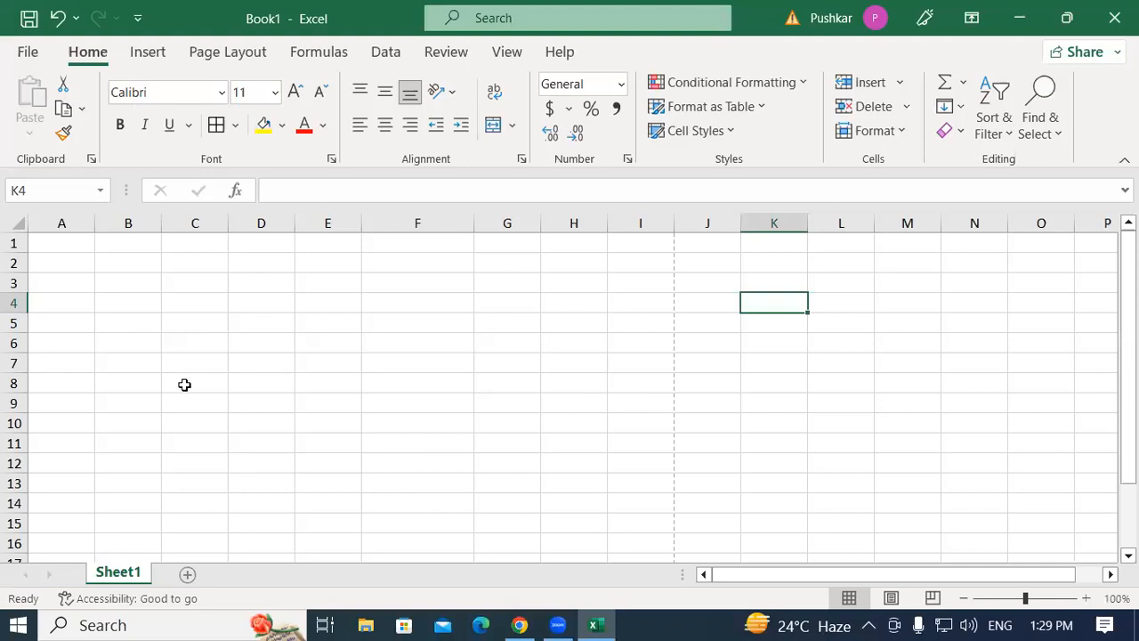
# Reopen the Sheet1 code window and show the Immediate window and Project Explorer.
pyautogui.rightClick(124, 574)
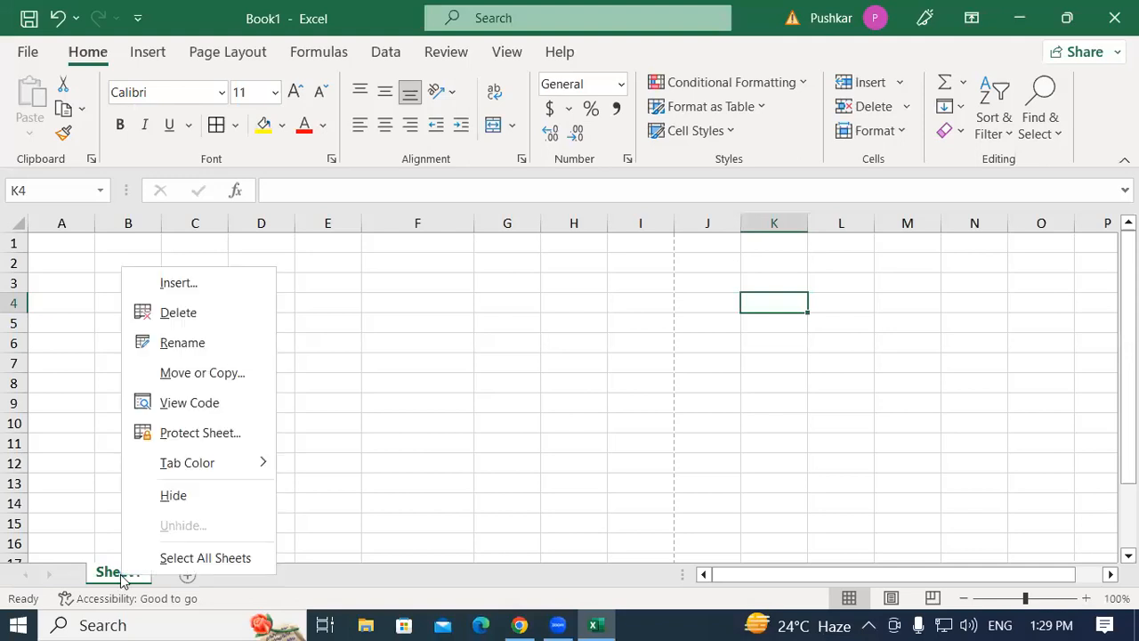
pyautogui.click(189, 402)
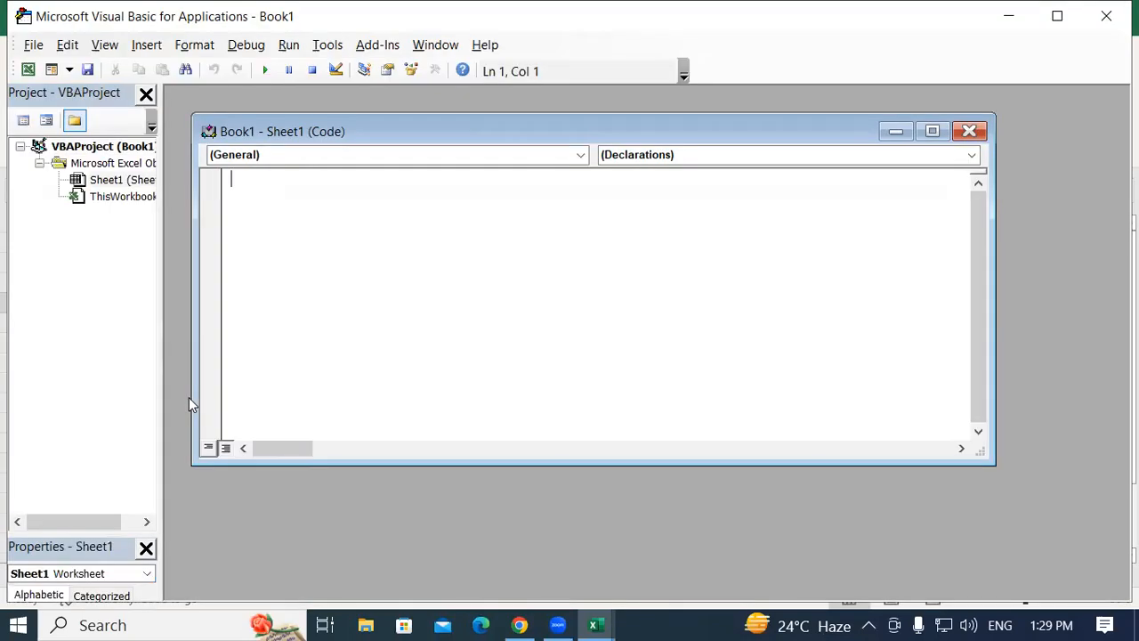
pyautogui.click(114, 54)
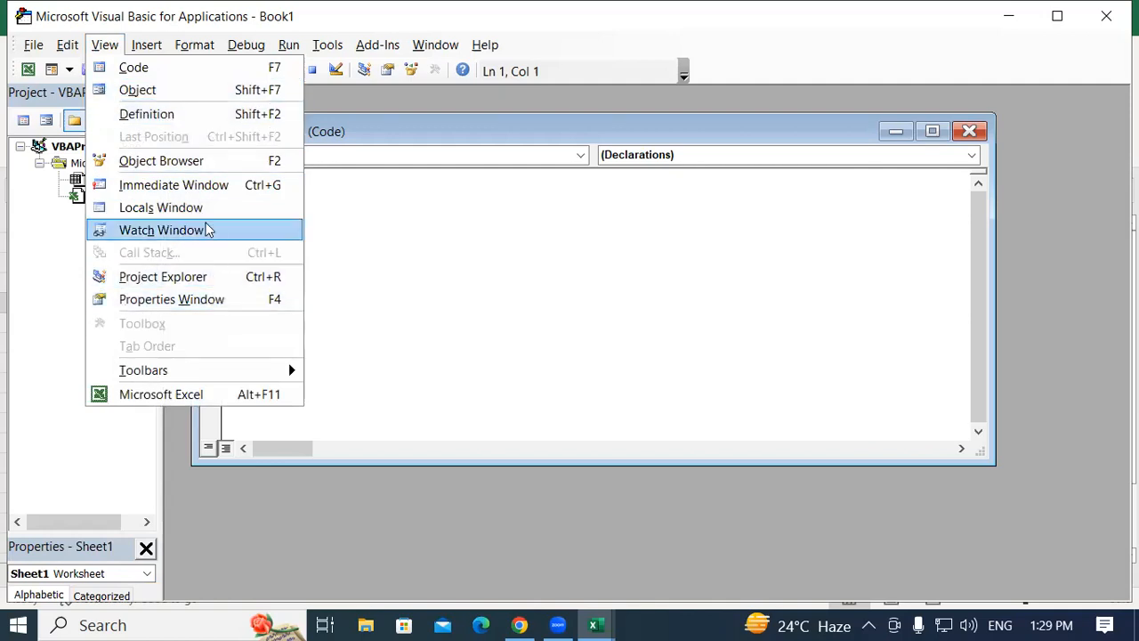
pyautogui.click(213, 184)
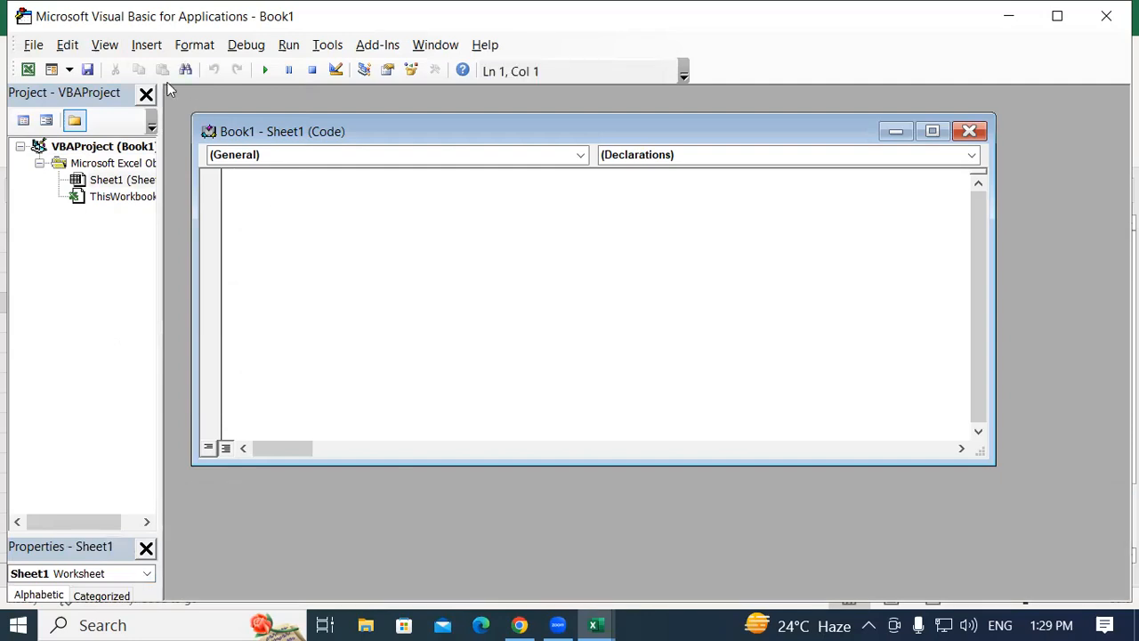
pyautogui.click(104, 47)
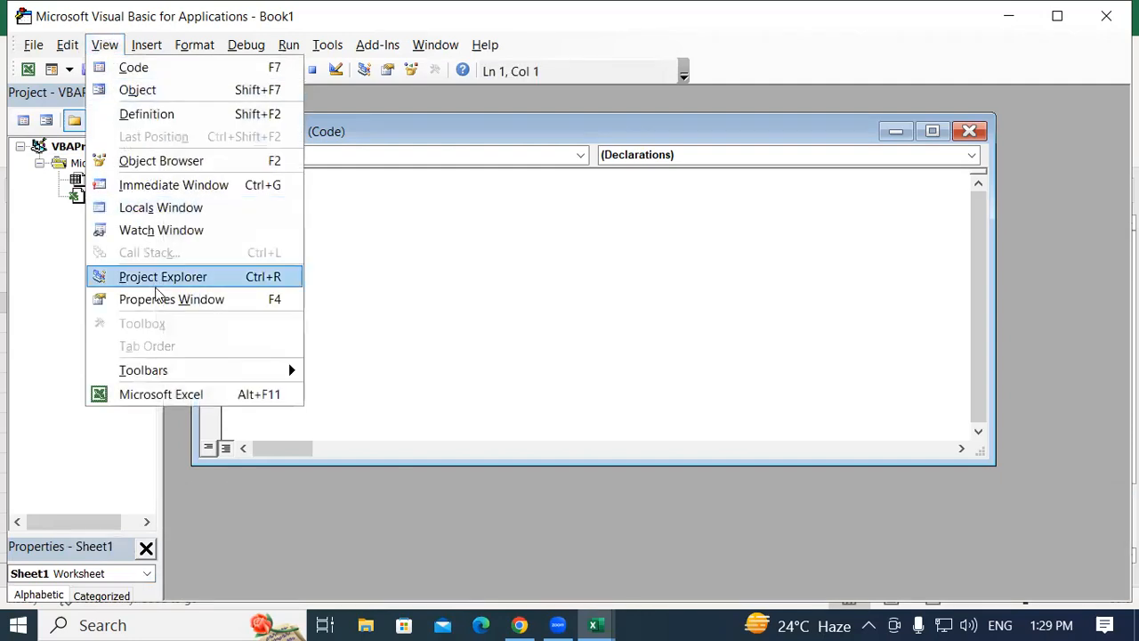
pyautogui.click(180, 288)
# Show the Properties window and select the VBAProject entry in the project tree.
pyautogui.click(104, 44)
pyautogui.click(162, 299)
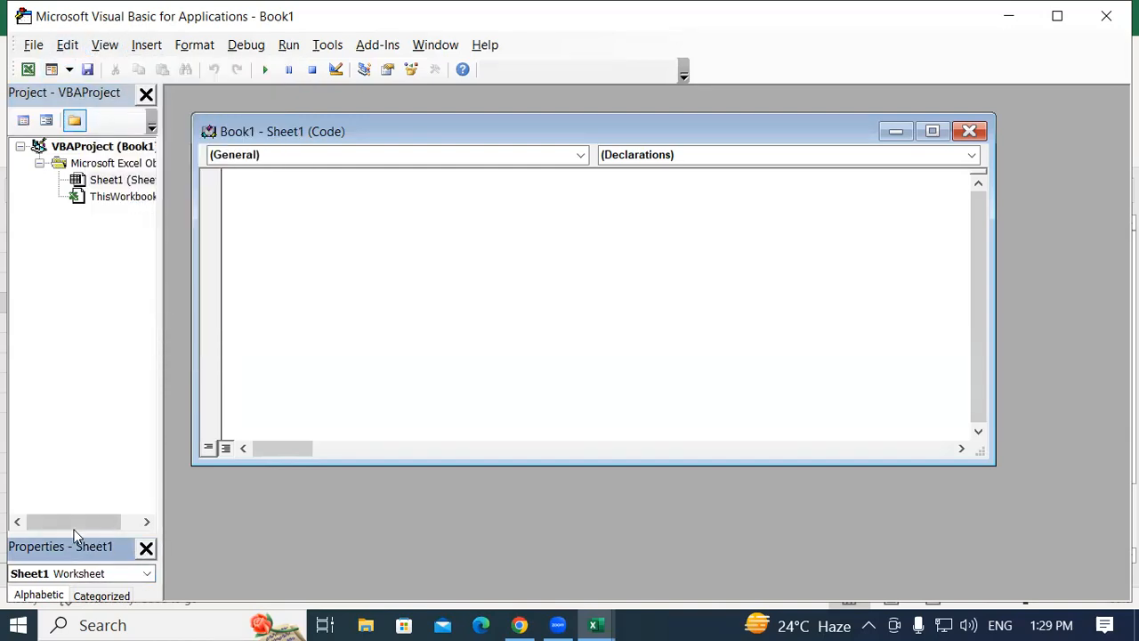
pyautogui.moveTo(84, 523); pyautogui.dragTo(120, 525)
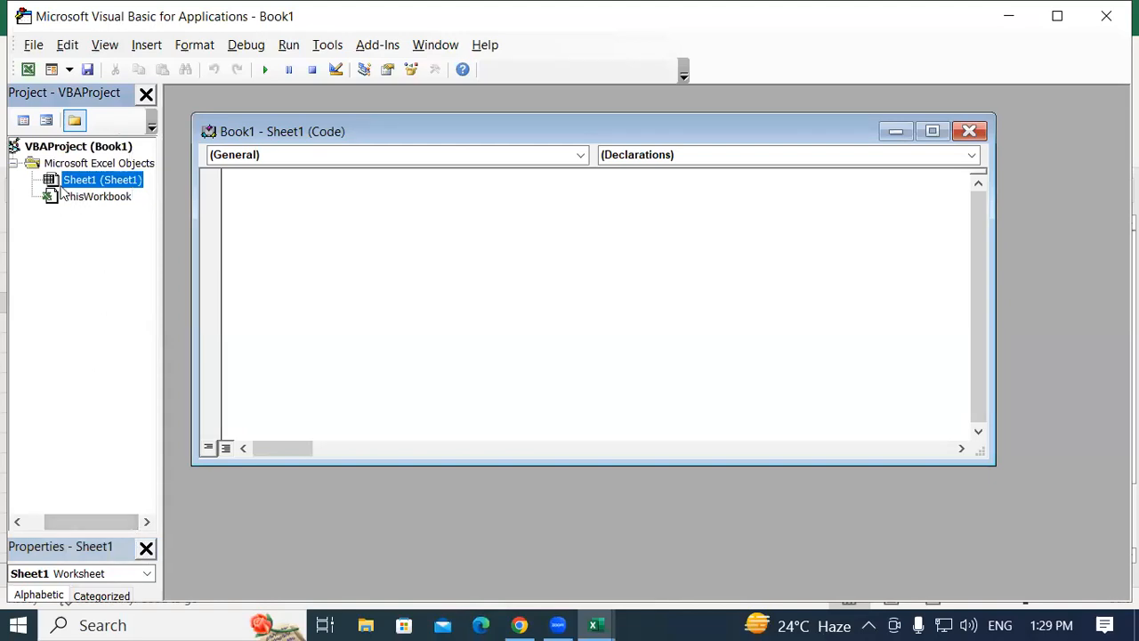
pyautogui.click(69, 150)
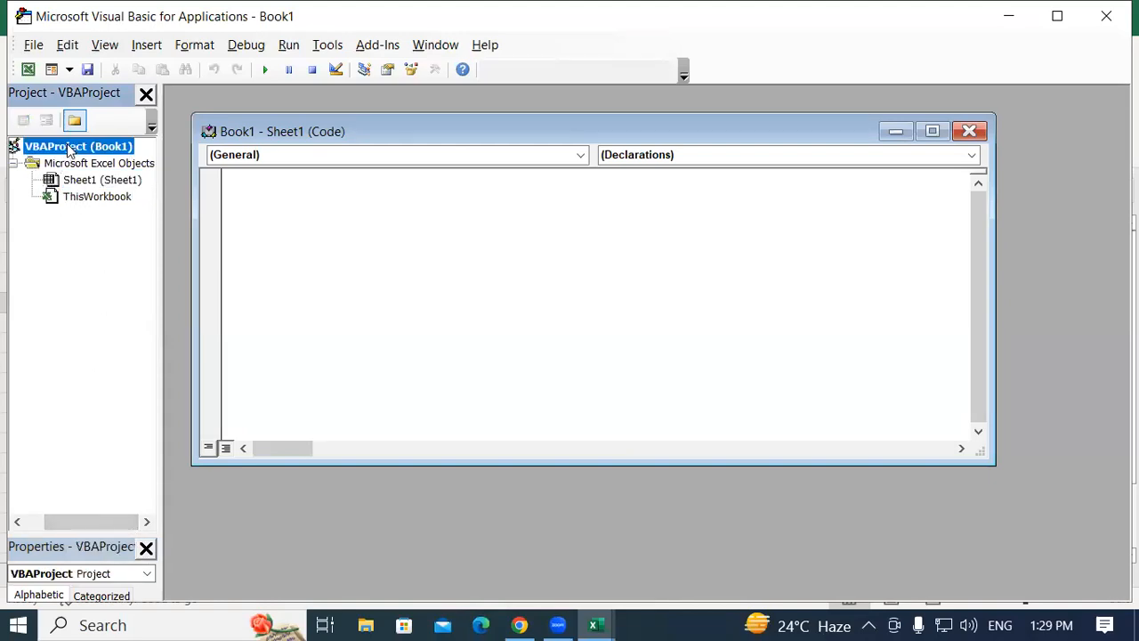
pyautogui.click(35, 45)
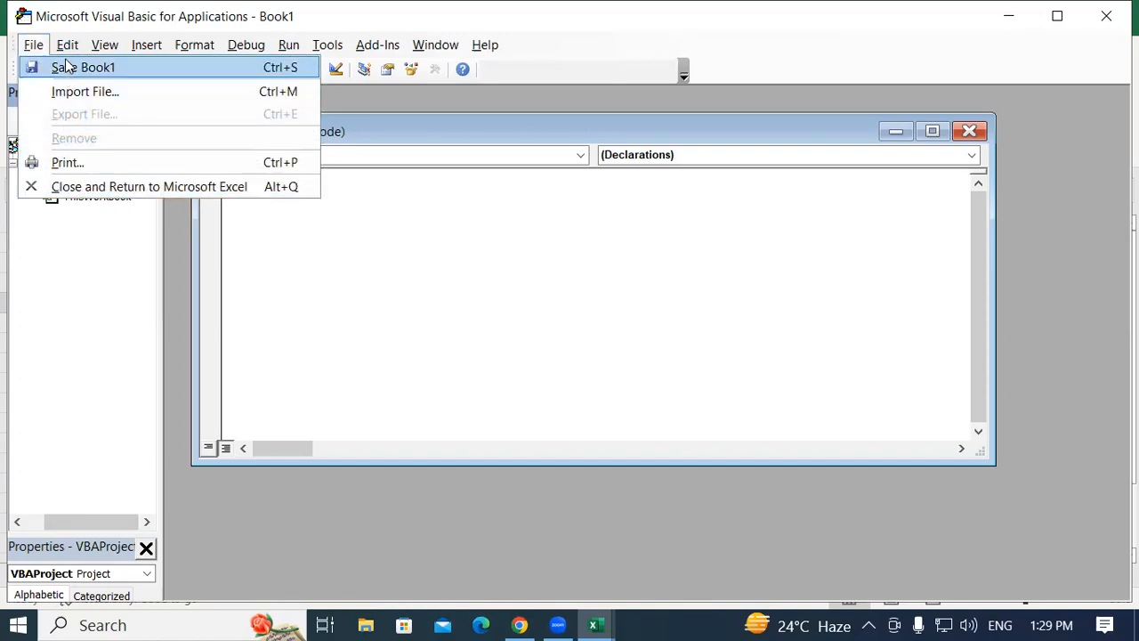
pyautogui.click(70, 68)
pyautogui.click(70, 46)
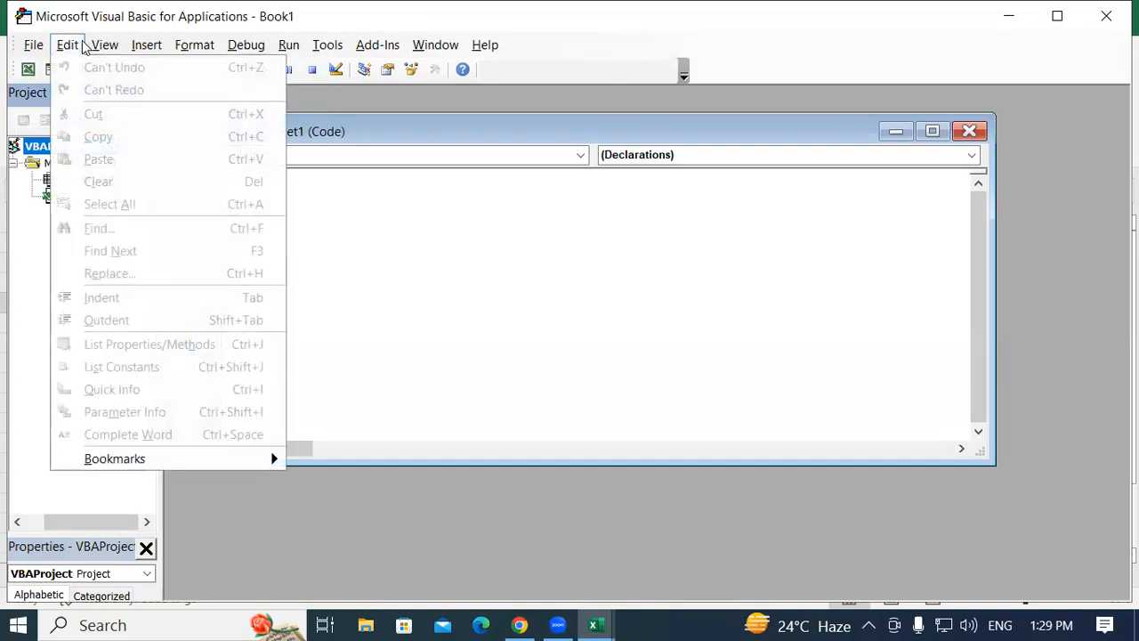
# Open the Object Browser and close it again.
pyautogui.moveTo(105, 46)
pyautogui.click(161, 160)
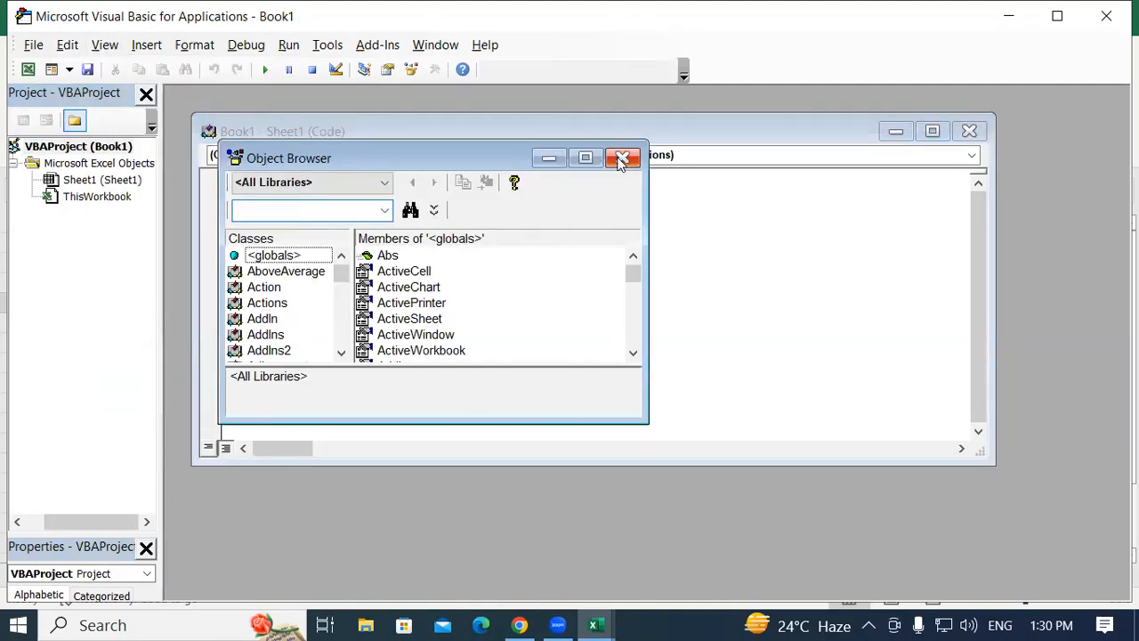
pyautogui.click(622, 158)
# Open the Watch window and close it again.
pyautogui.click(104, 44)
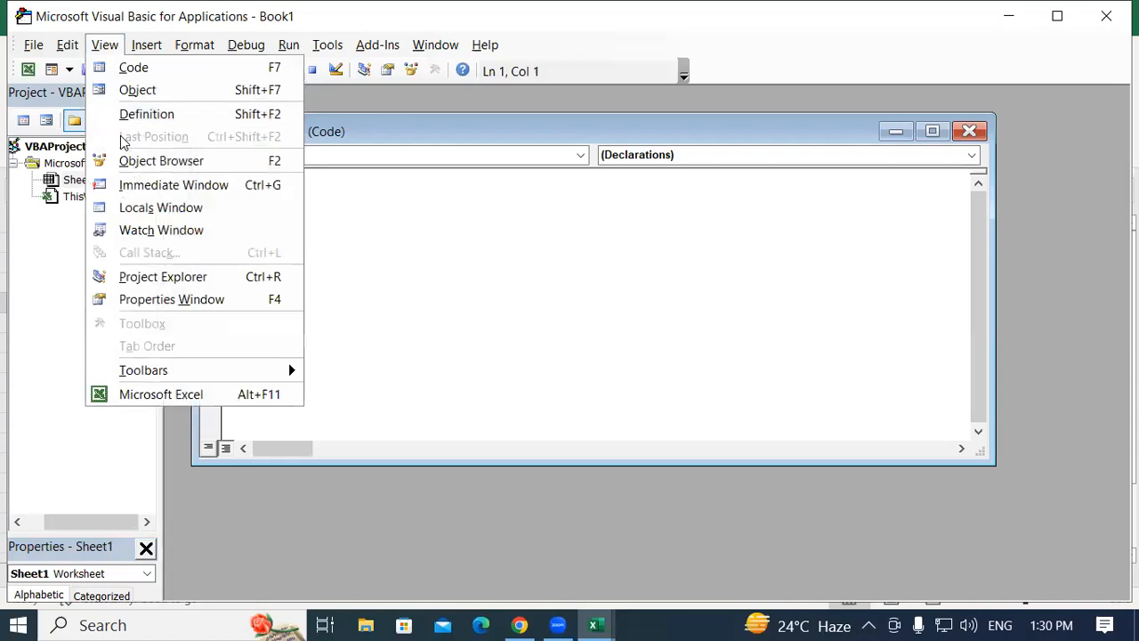
pyautogui.click(188, 233)
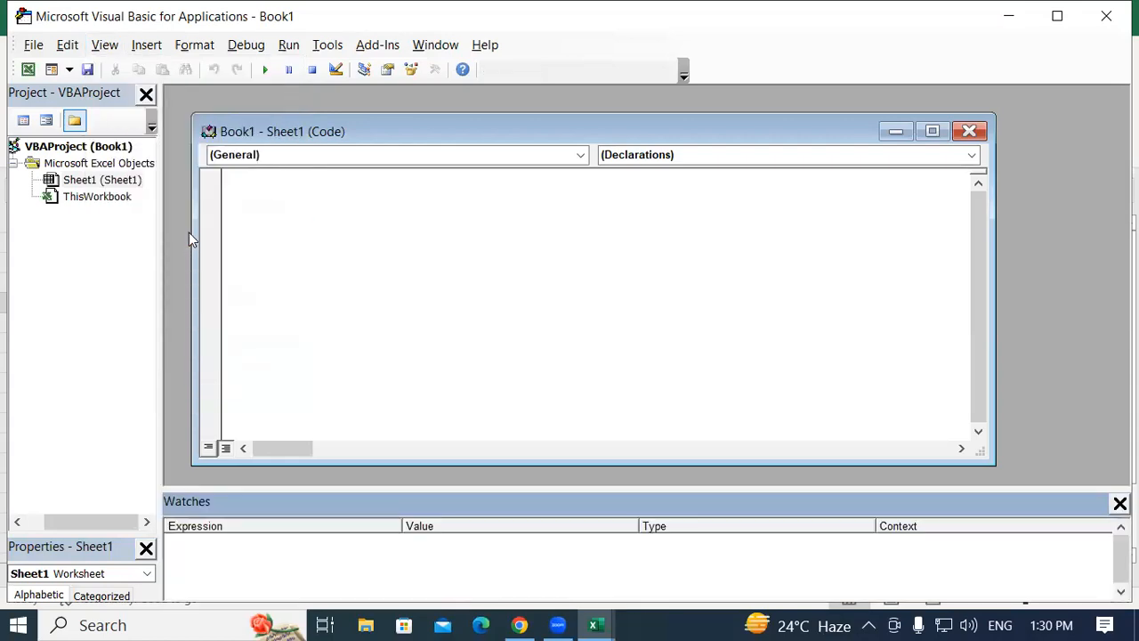
pyautogui.click(1120, 504)
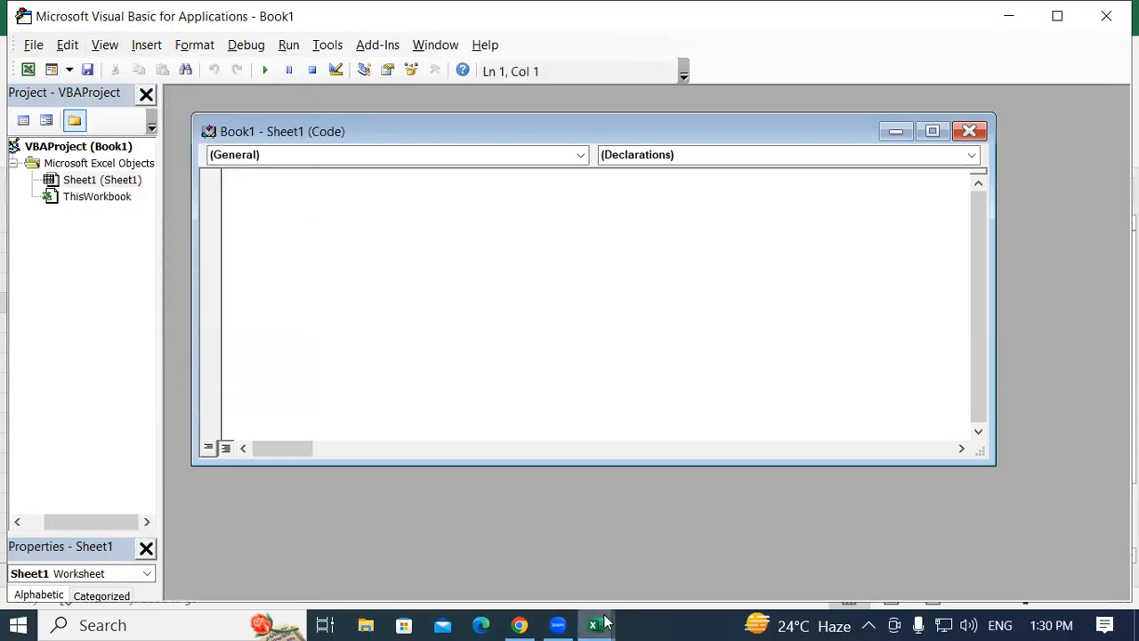